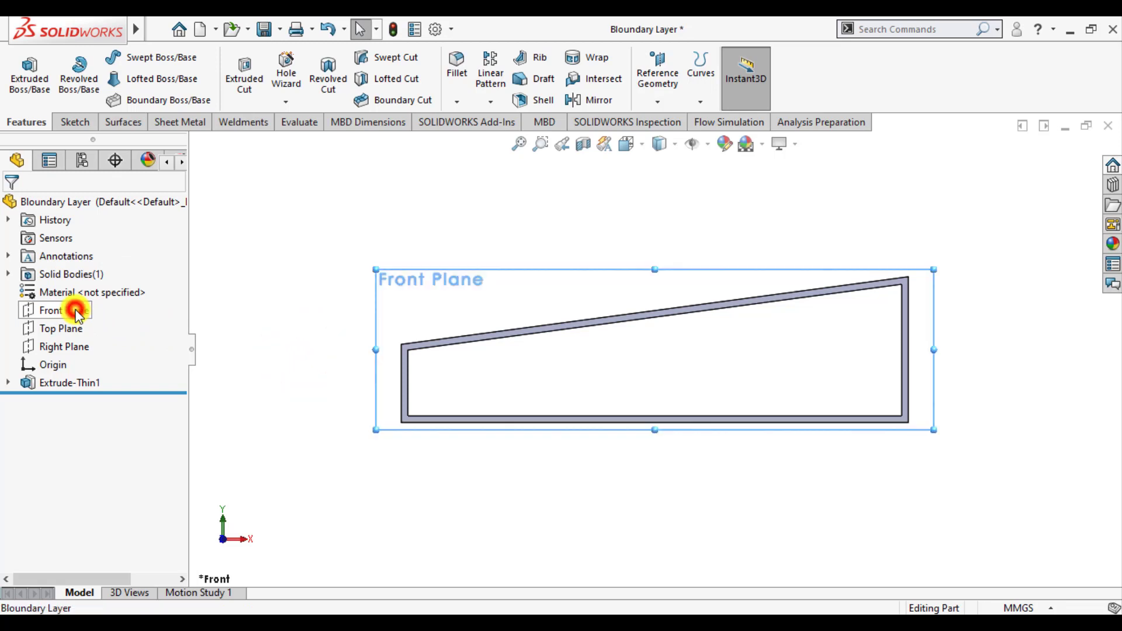
Start a sketch on the Front Plane and draw a vertical line about 4.8 mm tall up from the inner bottom edge, near the short wall
{"action": "left_click", "coordinate": [92, 286]}
{"action": "left_click", "coordinate": [282, 293]}
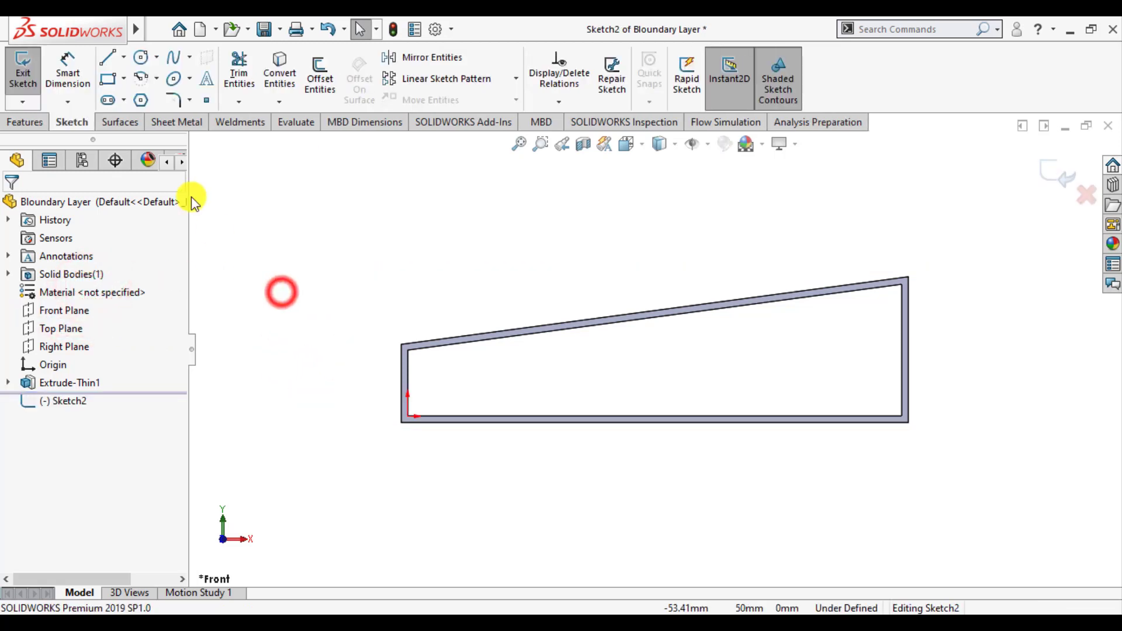
{"action": "left_click", "coordinate": [107, 57]}
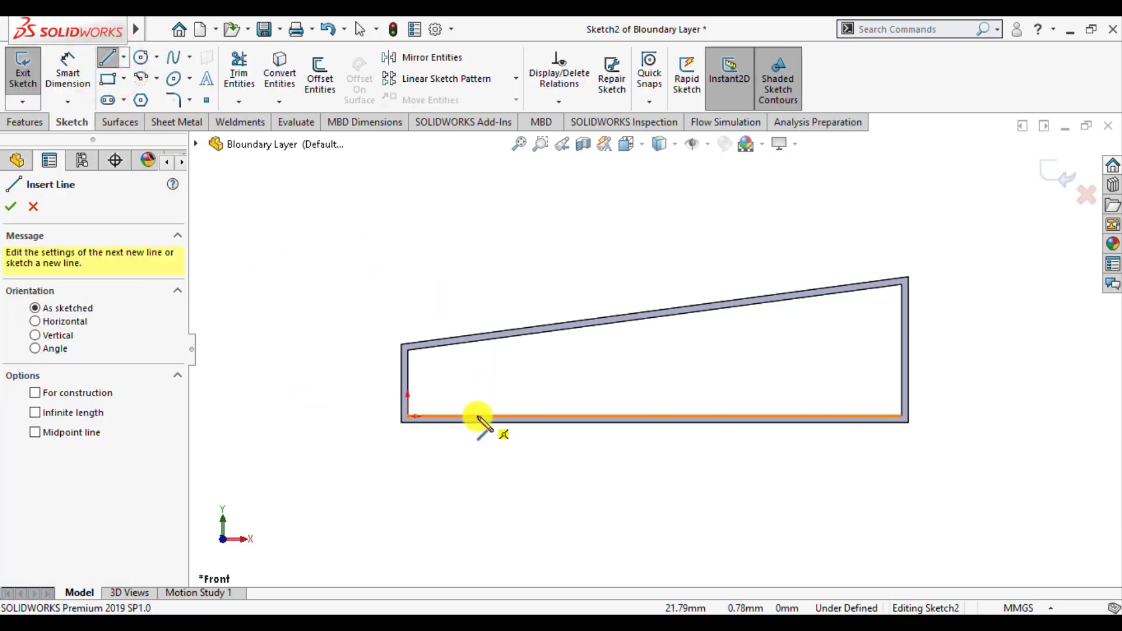
{"action": "left_click", "coordinate": [465, 418]}
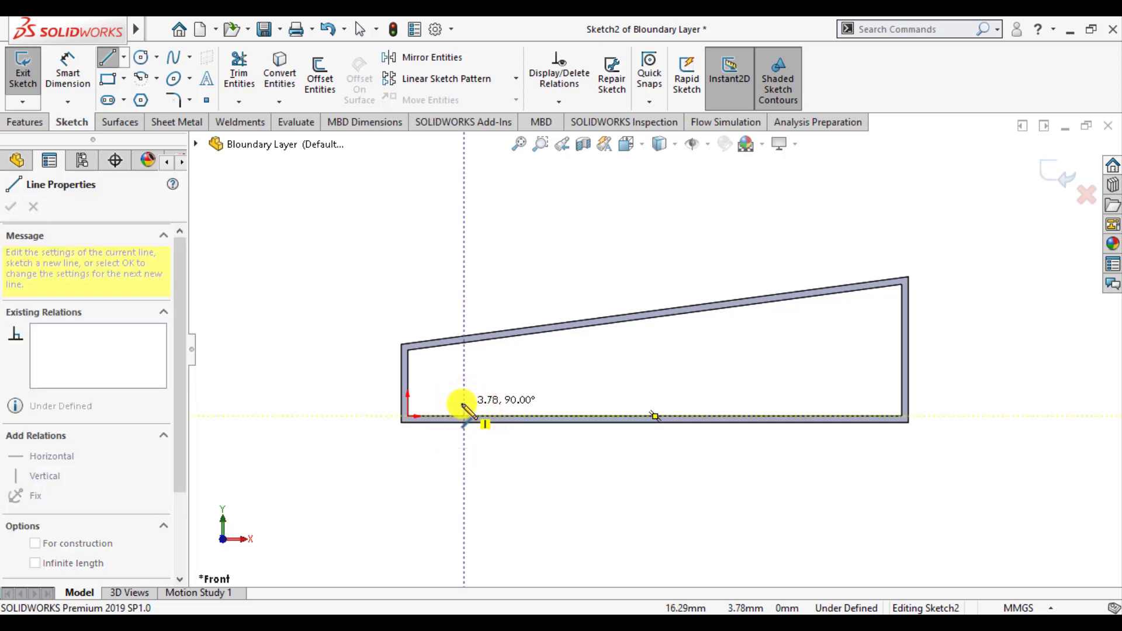
{"action": "left_click", "coordinate": [465, 401]}
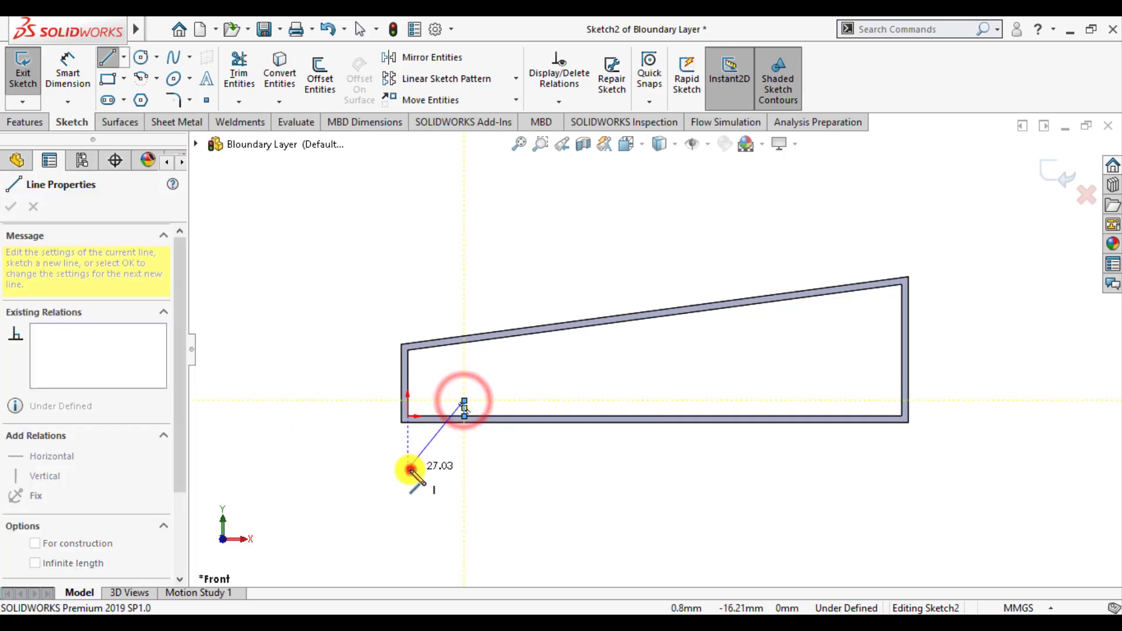
{"action": "double_click", "coordinate": [409, 466]}
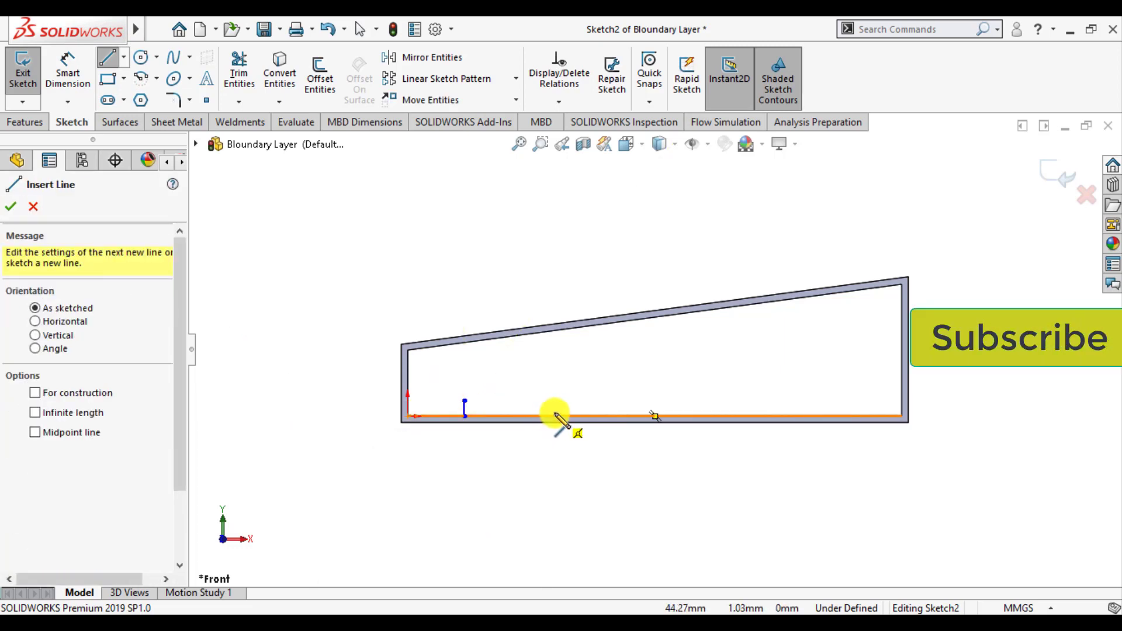
Draw two more vertical lines up from the inner bottom edge, about 10.8 mm and 16.3 mm tall, progressing toward the tall wall
{"action": "left_click", "coordinate": [555, 417]}
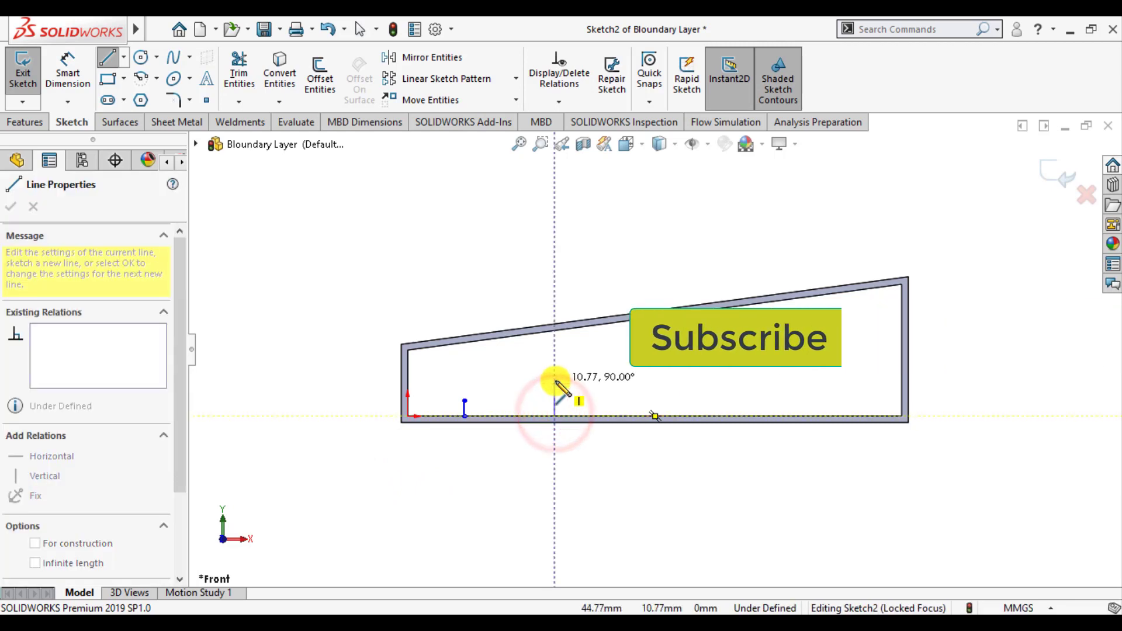
{"action": "left_click", "coordinate": [556, 381]}
{"action": "double_click", "coordinate": [482, 478]}
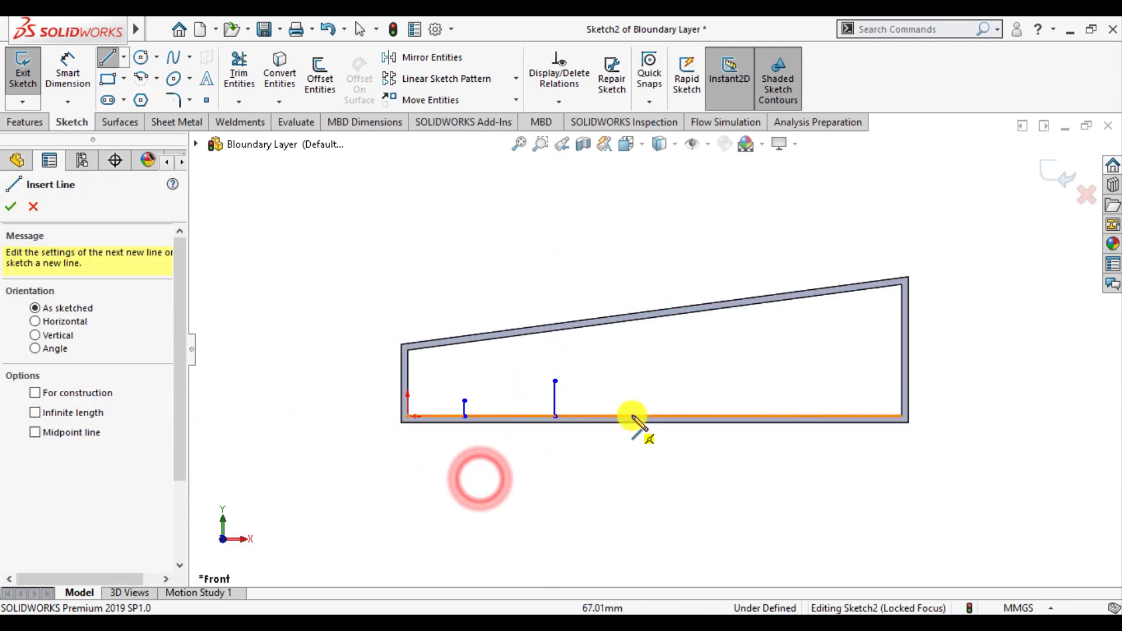
{"action": "left_click", "coordinate": [644, 416]}
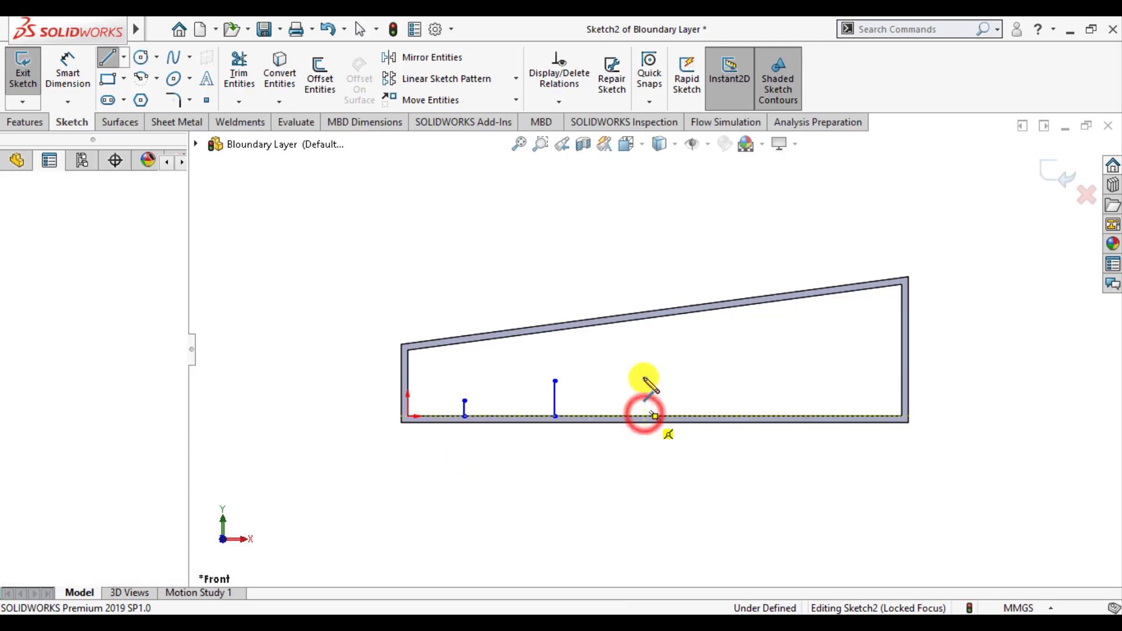
{"action": "left_click", "coordinate": [644, 363]}
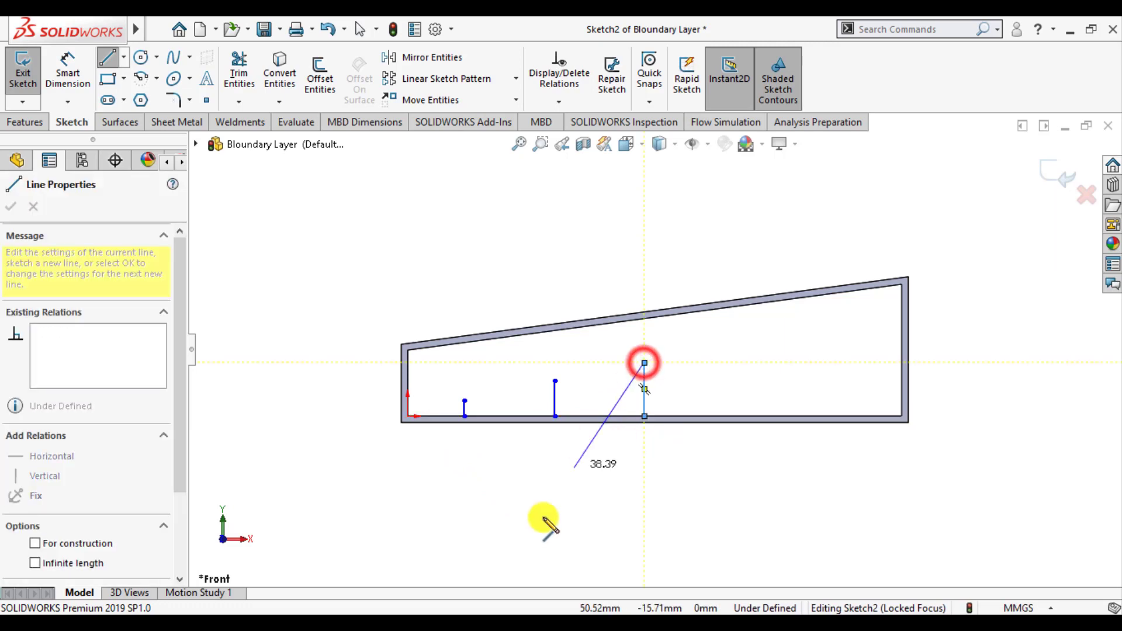
{"action": "double_click", "coordinate": [530, 531]}
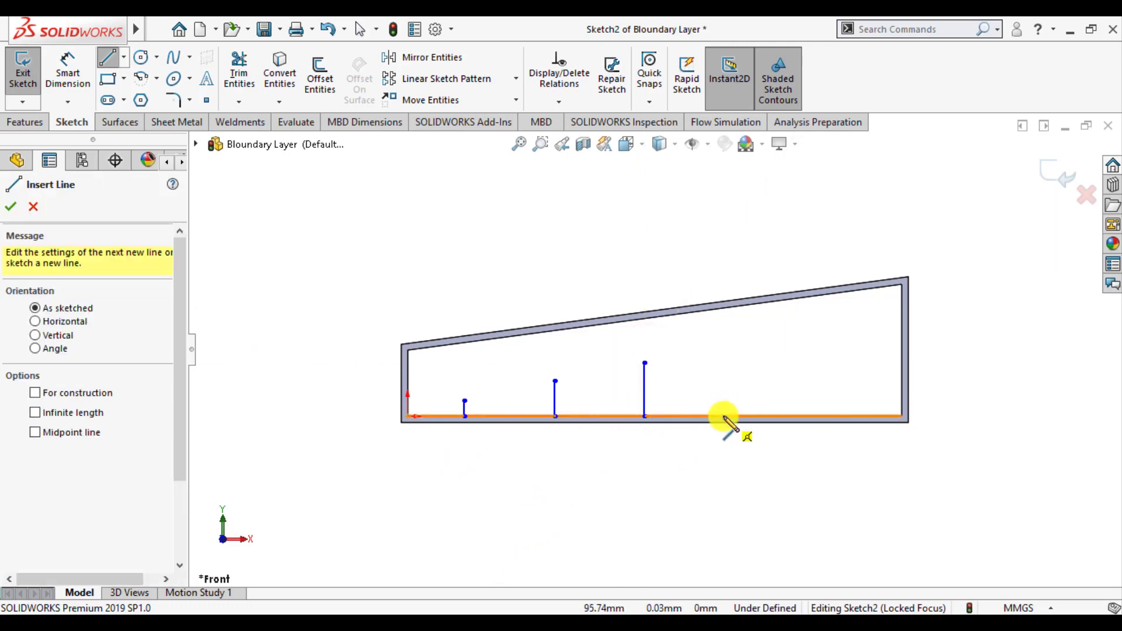
Draw a fourth vertical line about 20.8 mm tall up from the inner bottom edge, beyond the third line, and finish the Line command
{"action": "left_click", "coordinate": [724, 415]}
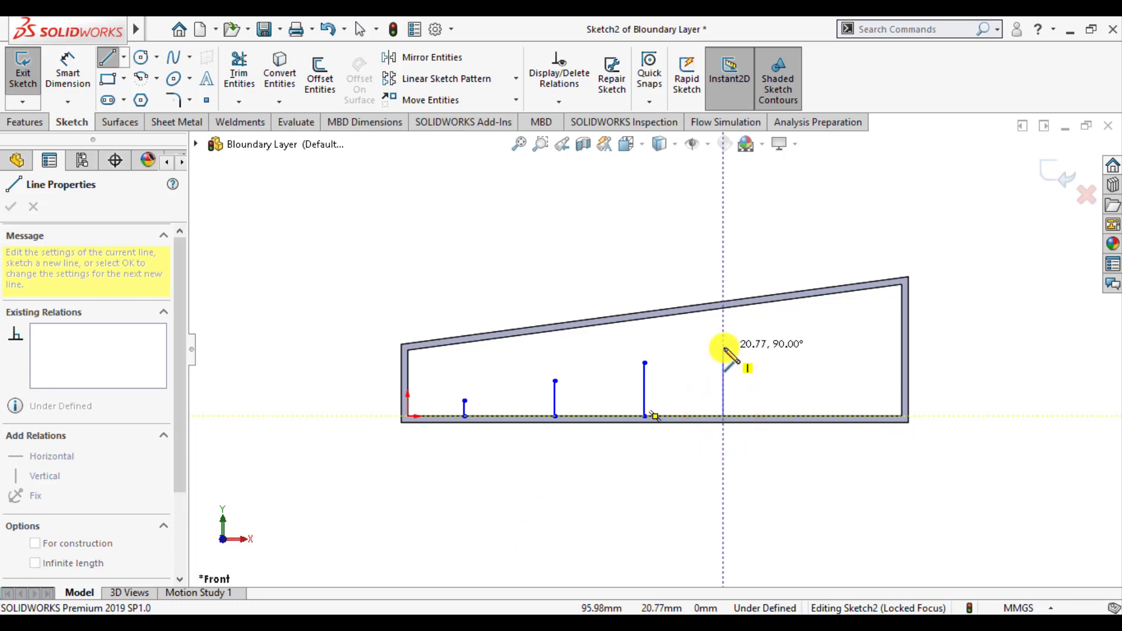
{"action": "left_click", "coordinate": [724, 349]}
{"action": "double_click", "coordinate": [538, 521]}
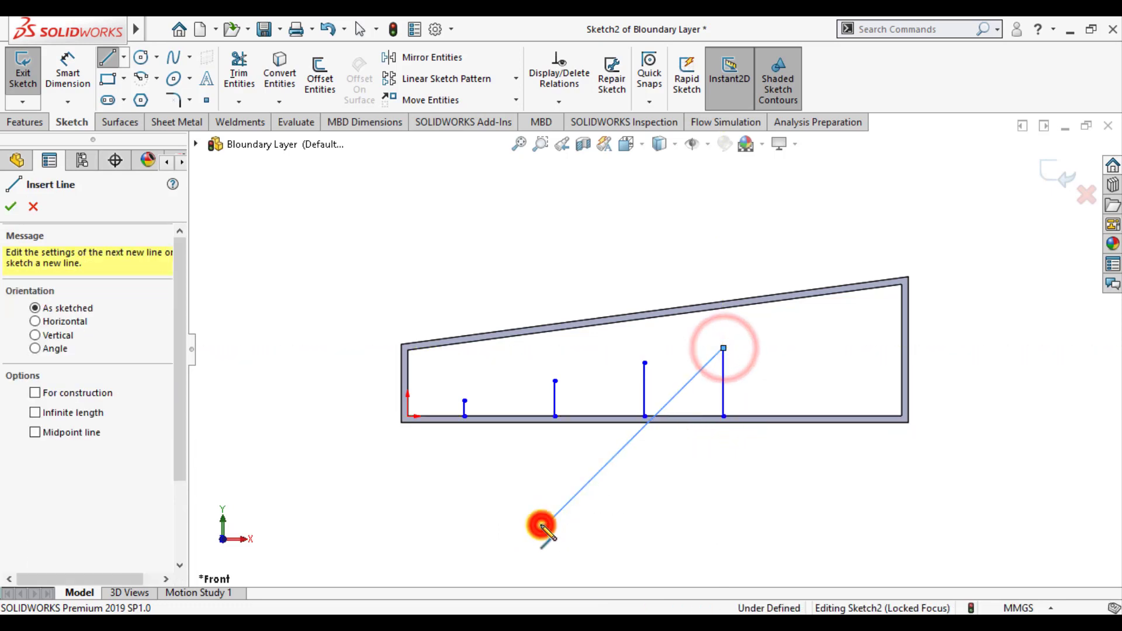
{"action": "left_click", "coordinate": [12, 210]}
Dimension the shortest line's distance from the short inner wall at 15 mm and correct it to 20 mm
{"action": "left_click", "coordinate": [61, 69]}
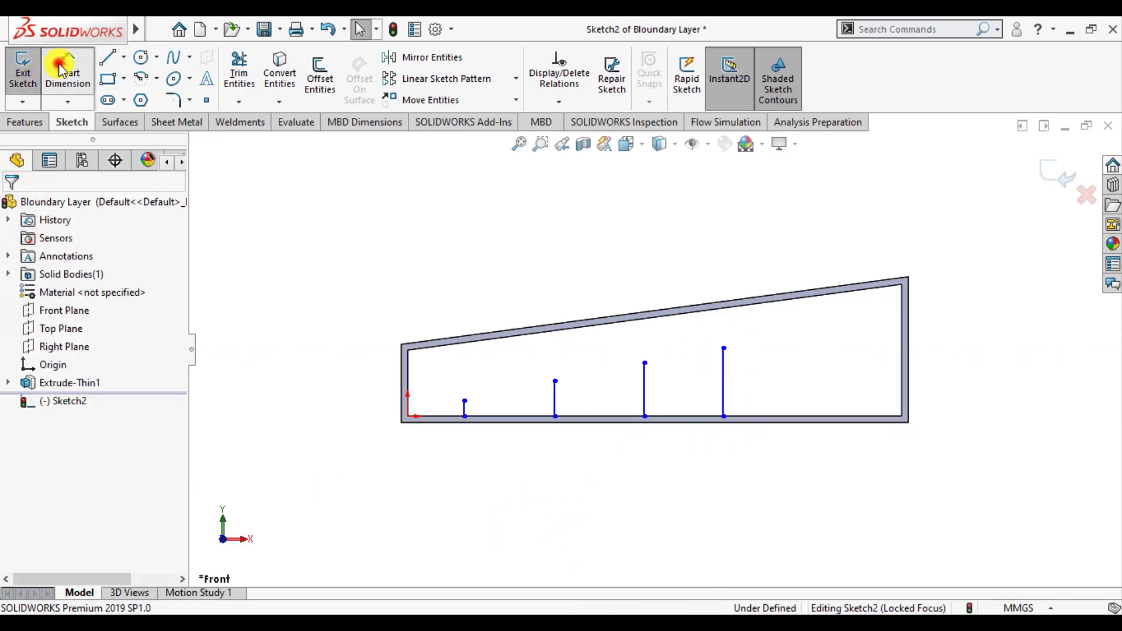
{"action": "scroll", "coordinate": [454, 410], "scroll_direction": "down", "scroll_amount": 5}
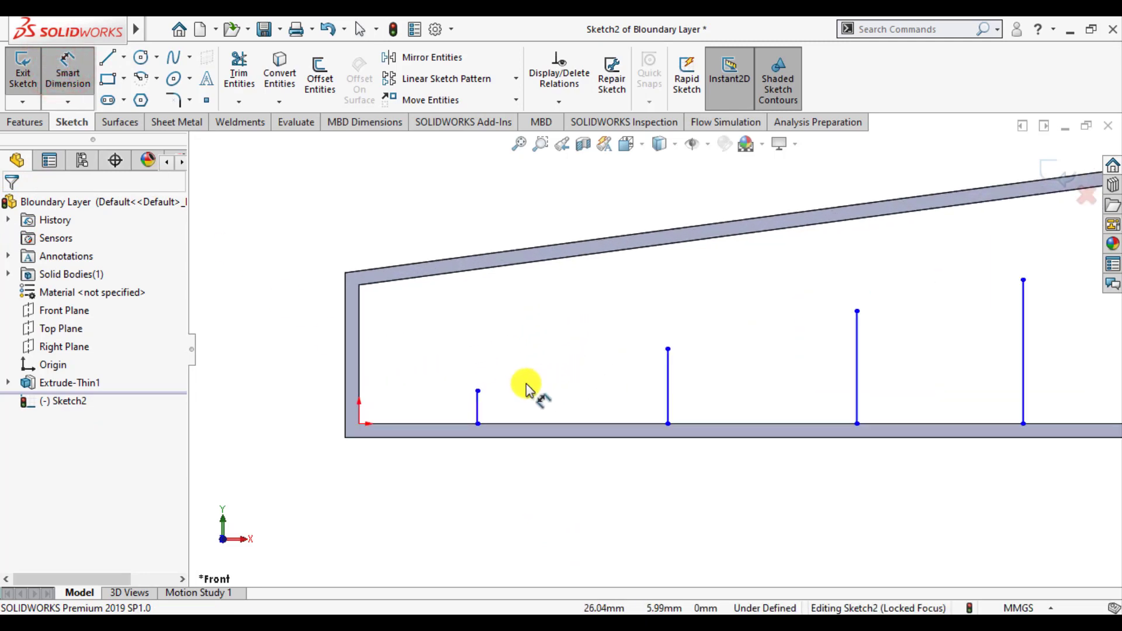
{"action": "left_click", "coordinate": [362, 386]}
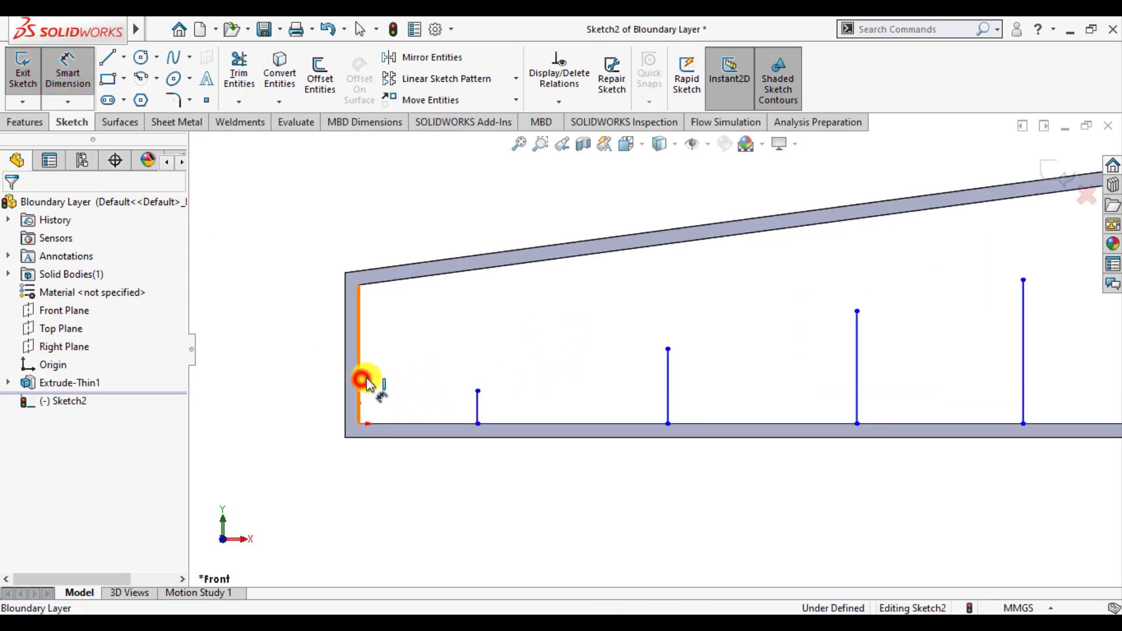
{"action": "left_click", "coordinate": [476, 410]}
{"action": "left_click", "coordinate": [426, 490]}
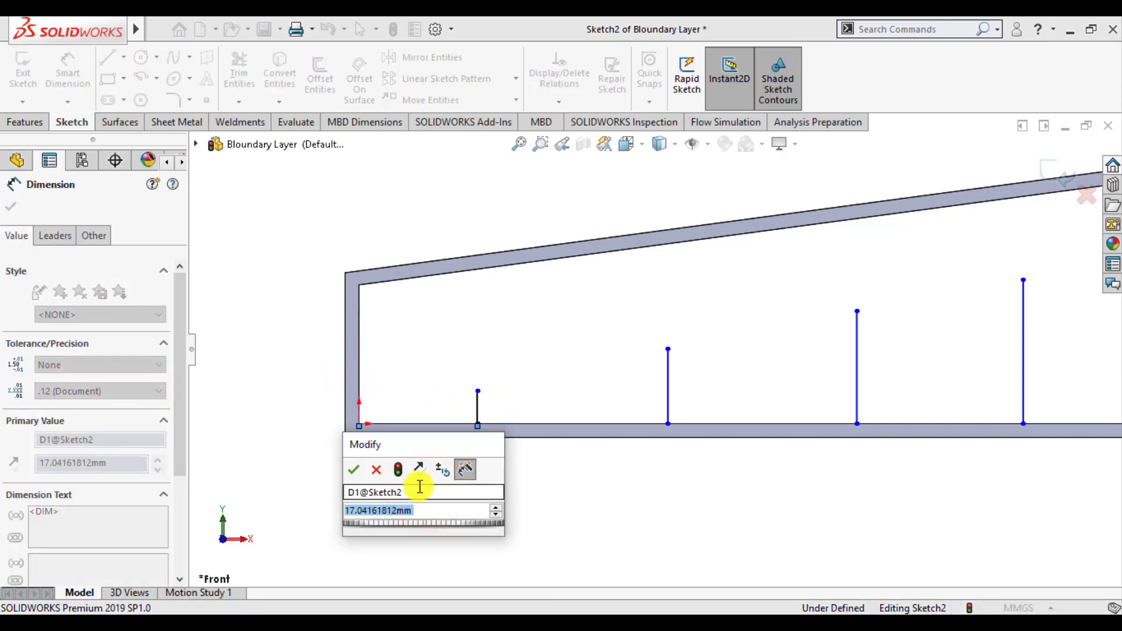
{"action": "type", "text": "1"}
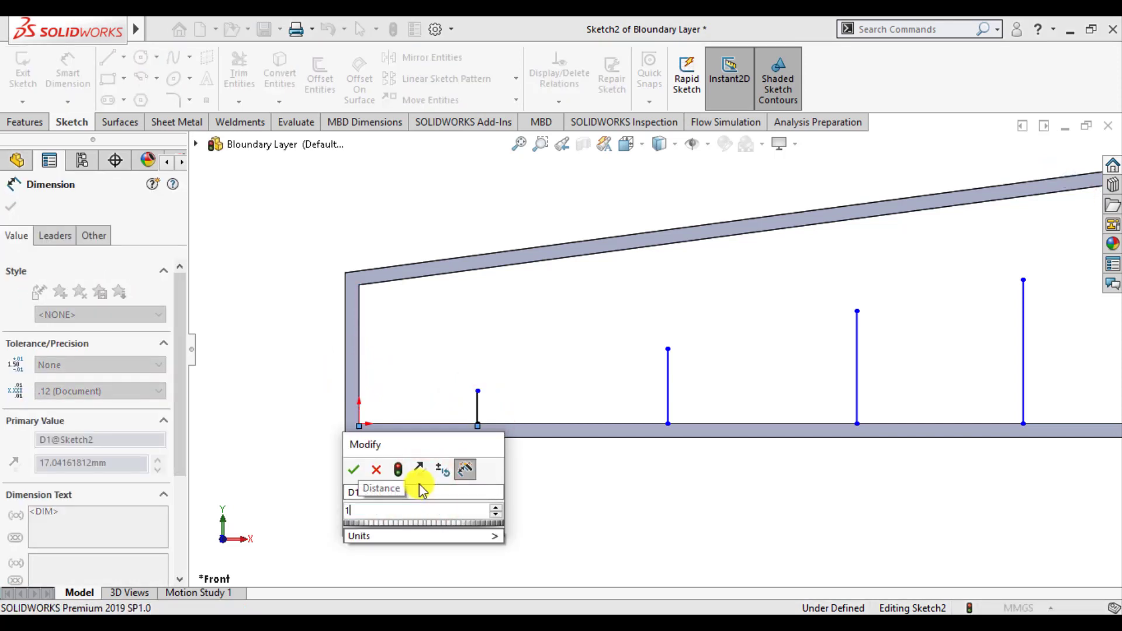
{"action": "type", "text": "5"}
{"action": "key", "text": "Return"}
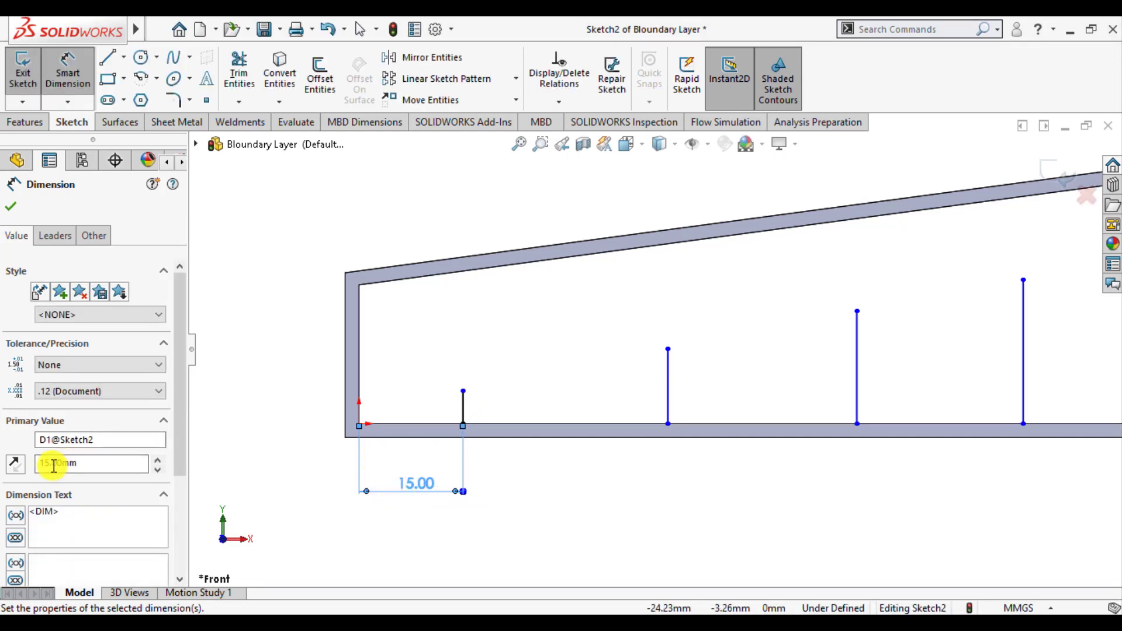
{"action": "type", "text": "20"}
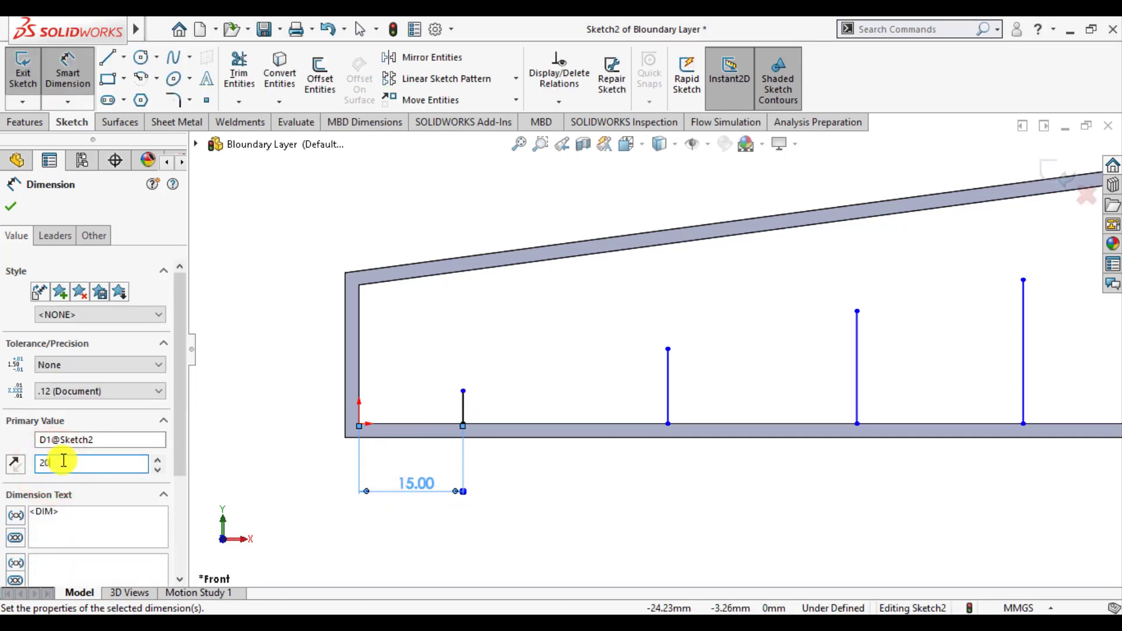
{"action": "key", "text": "Return"}
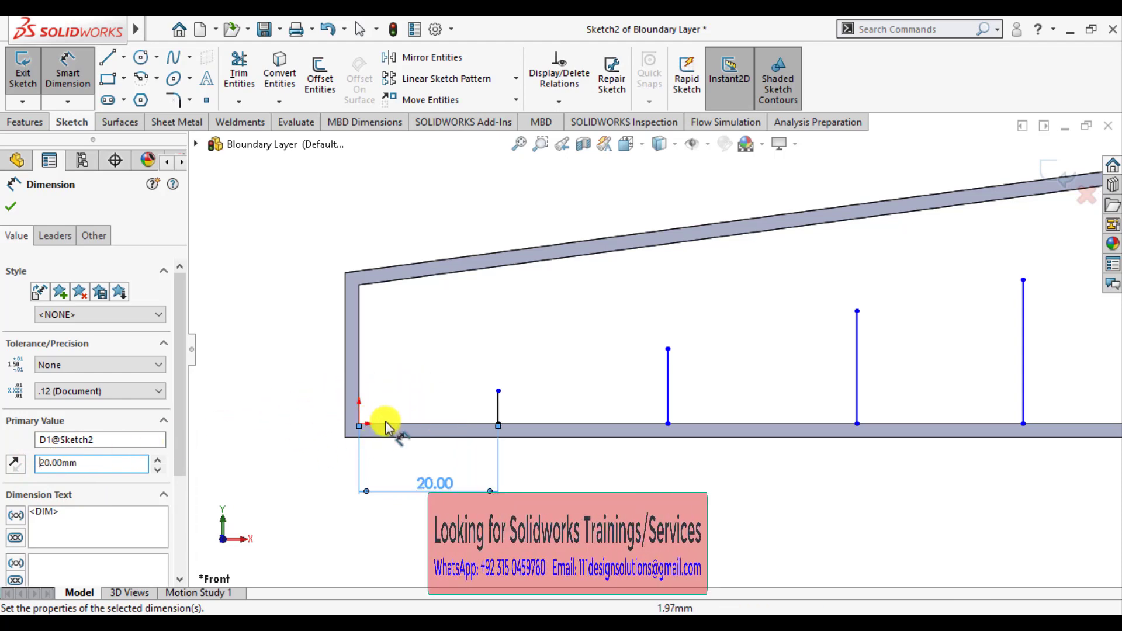
Dimension the spacing between the first and second vertical lines as 20 mm, placed below the profile
{"action": "left_click", "coordinate": [498, 401]}
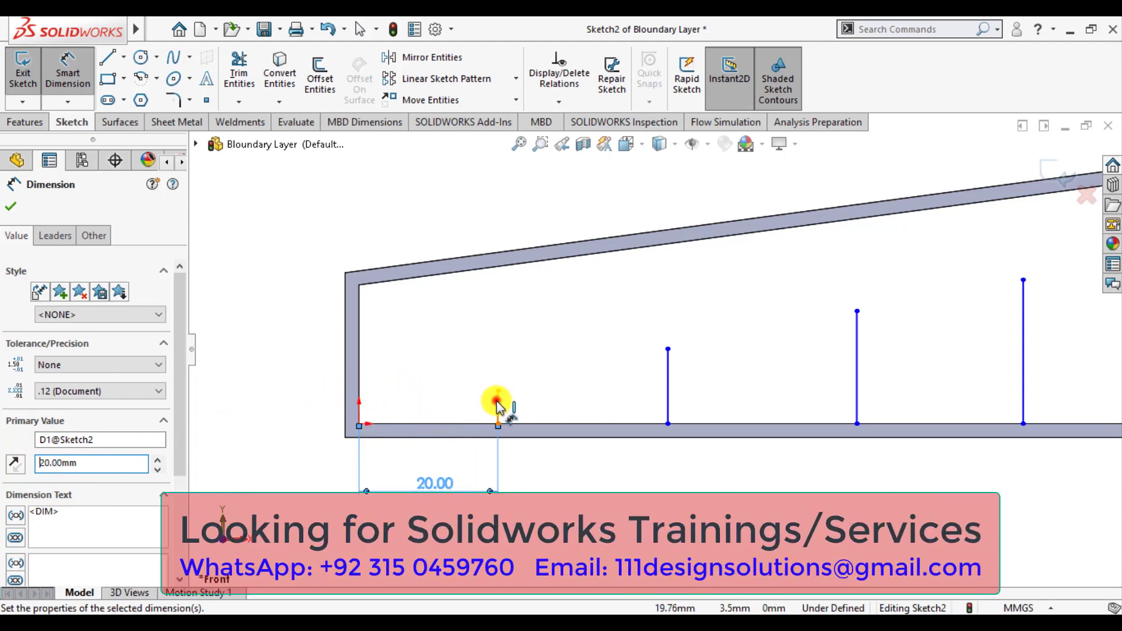
{"action": "left_click", "coordinate": [667, 387]}
{"action": "left_click", "coordinate": [572, 495]}
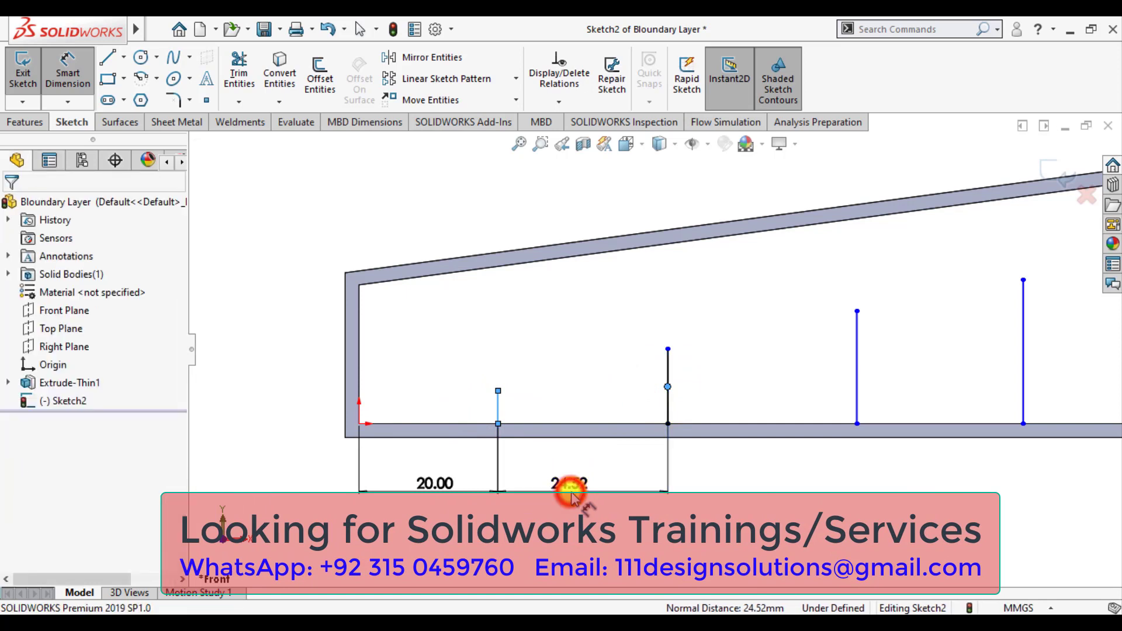
{"action": "type", "text": "20"}
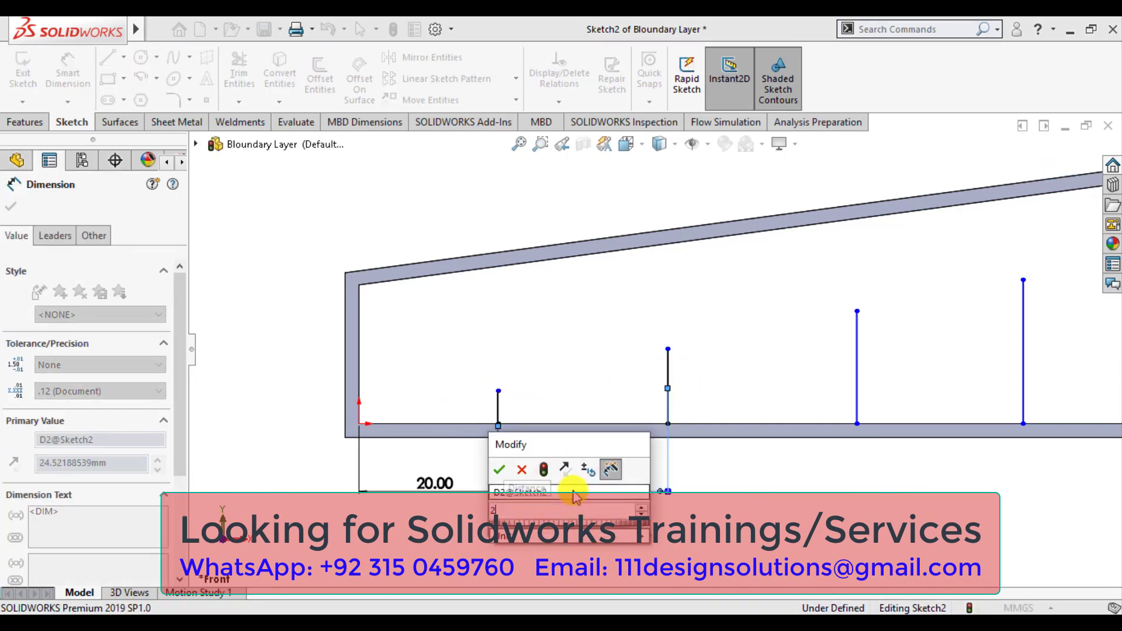
{"action": "key", "text": "Return"}
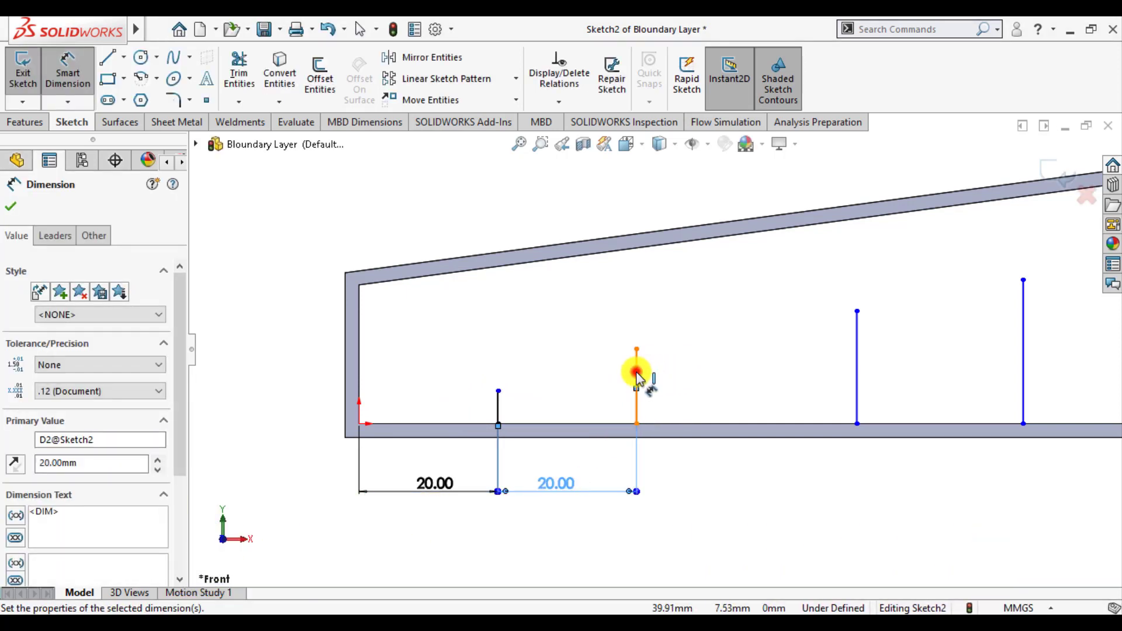
Dimension the spacing between the second and third vertical lines as 20 mm, placed below the profile
{"action": "left_click", "coordinate": [636, 374]}
{"action": "left_click", "coordinate": [855, 370]}
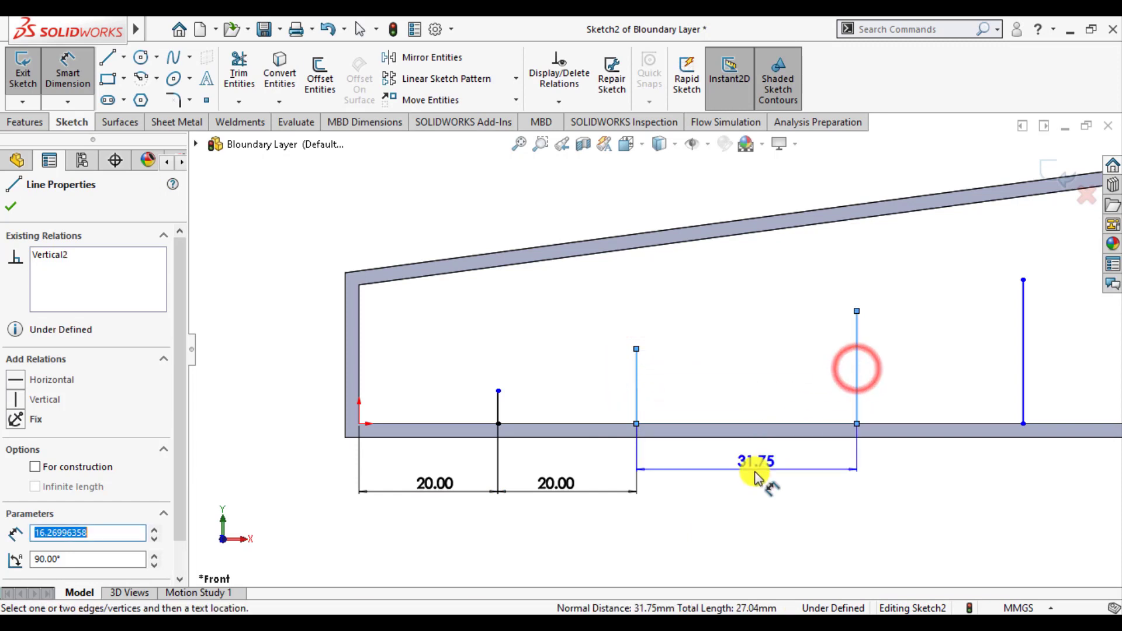
{"action": "left_click", "coordinate": [746, 488]}
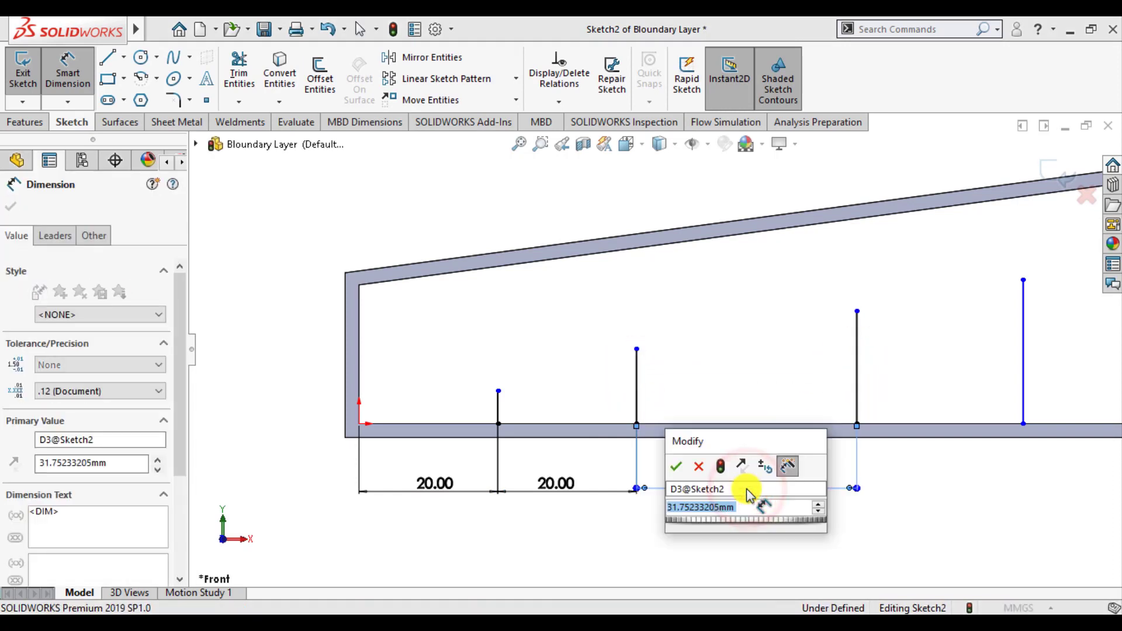
{"action": "type", "text": "20"}
{"action": "key", "text": "Return"}
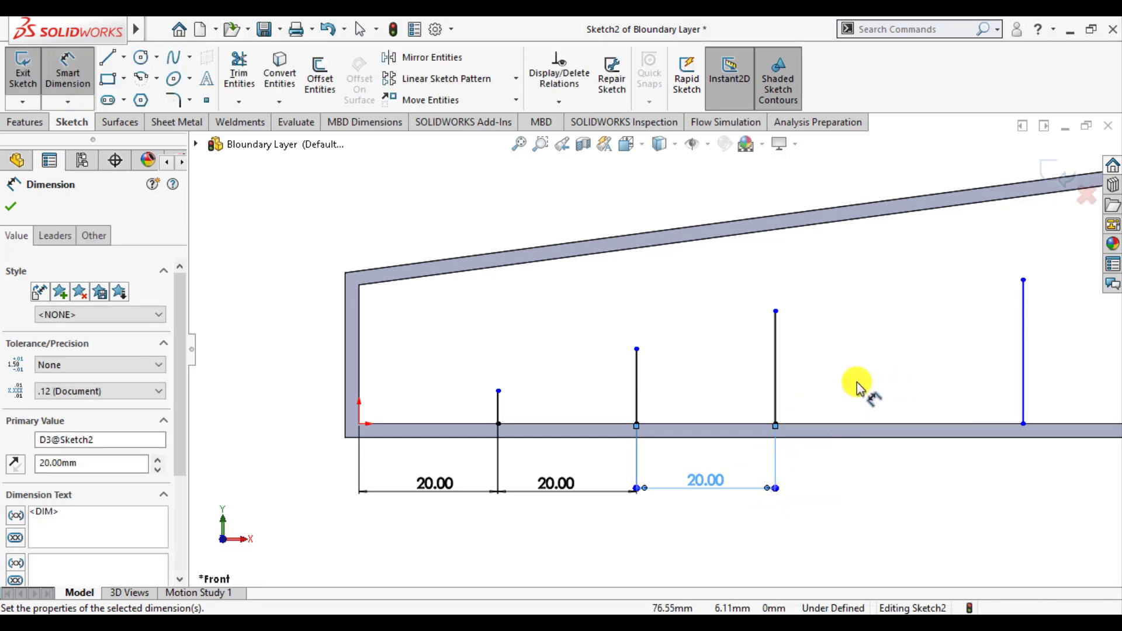
Dimension the spacing between the third and fourth vertical lines as 20 mm, placed below the profile
{"action": "left_click", "coordinate": [776, 383]}
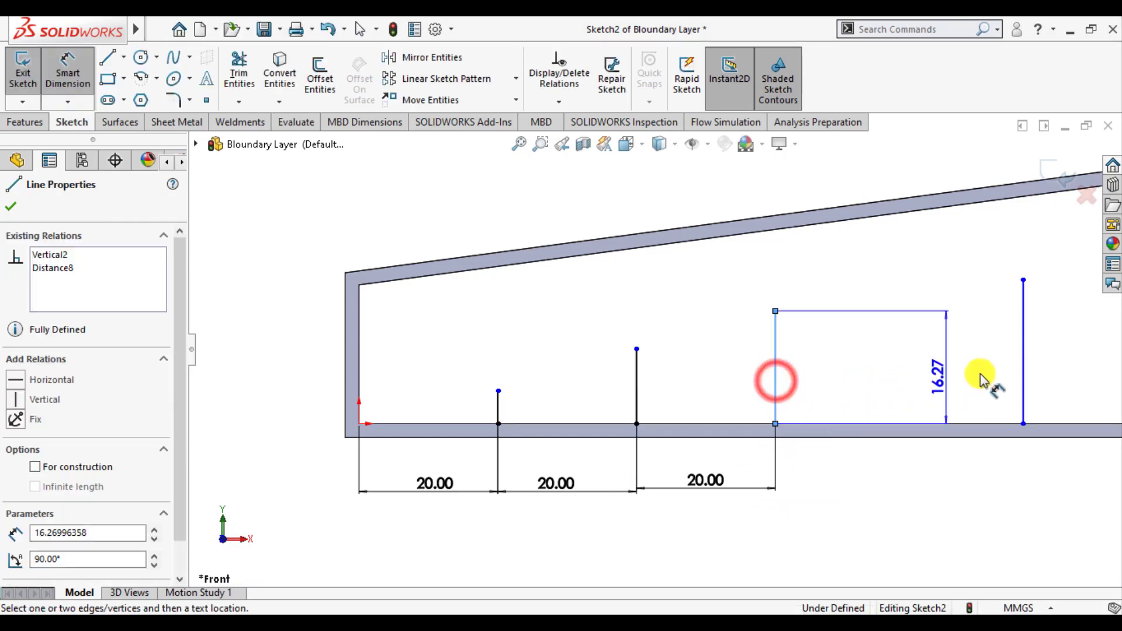
{"action": "left_click", "coordinate": [1023, 368]}
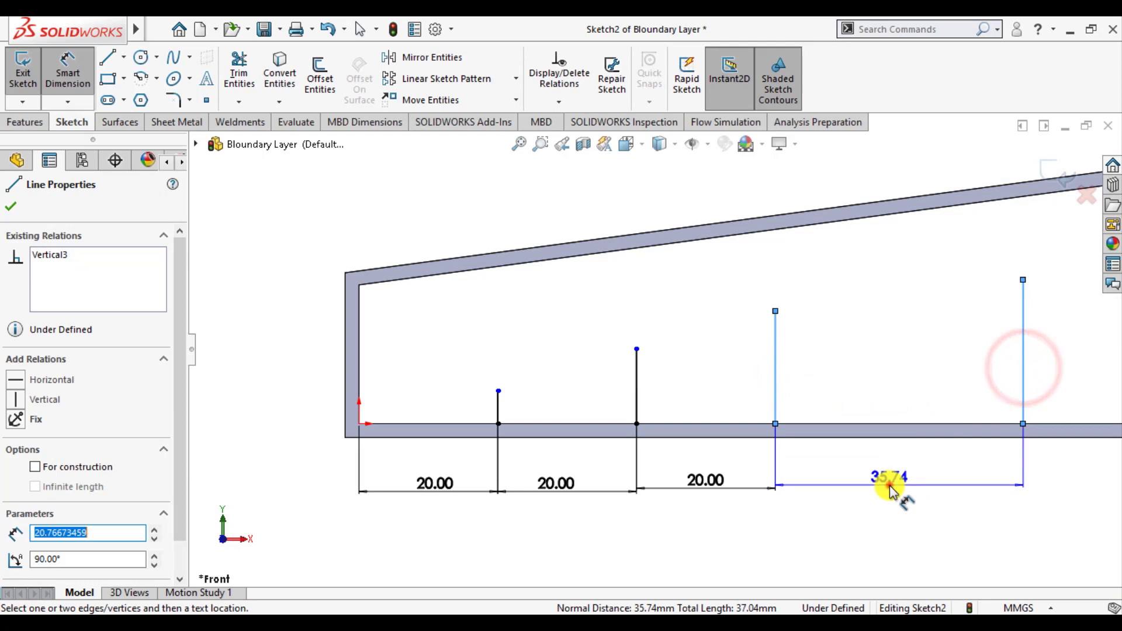
{"action": "left_click", "coordinate": [890, 488]}
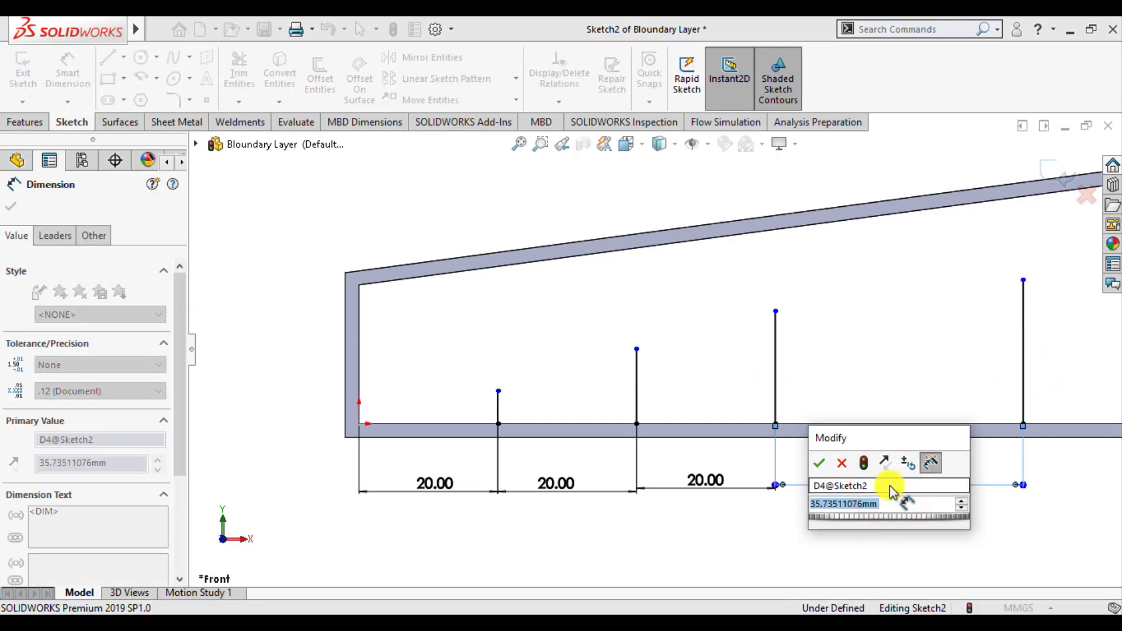
{"action": "type", "text": "20"}
{"action": "key", "text": "Return"}
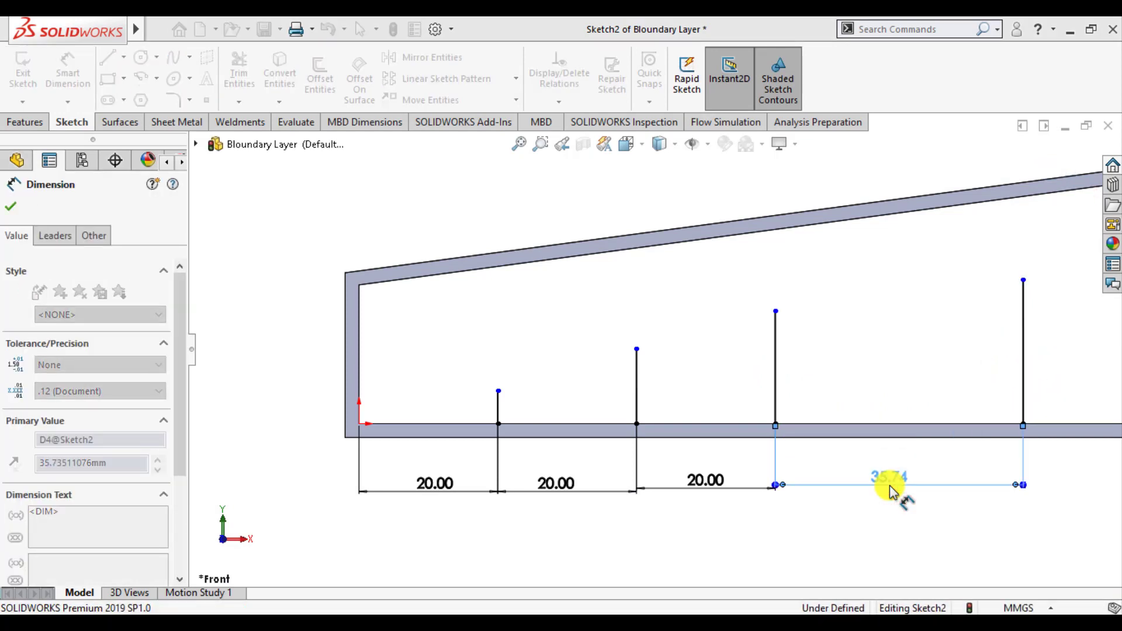
Dimension the length of the first vertical line, nearest the short wall, as 5 mm
{"action": "scroll", "coordinate": [646, 426], "scroll_direction": "up", "scroll_amount": 3}
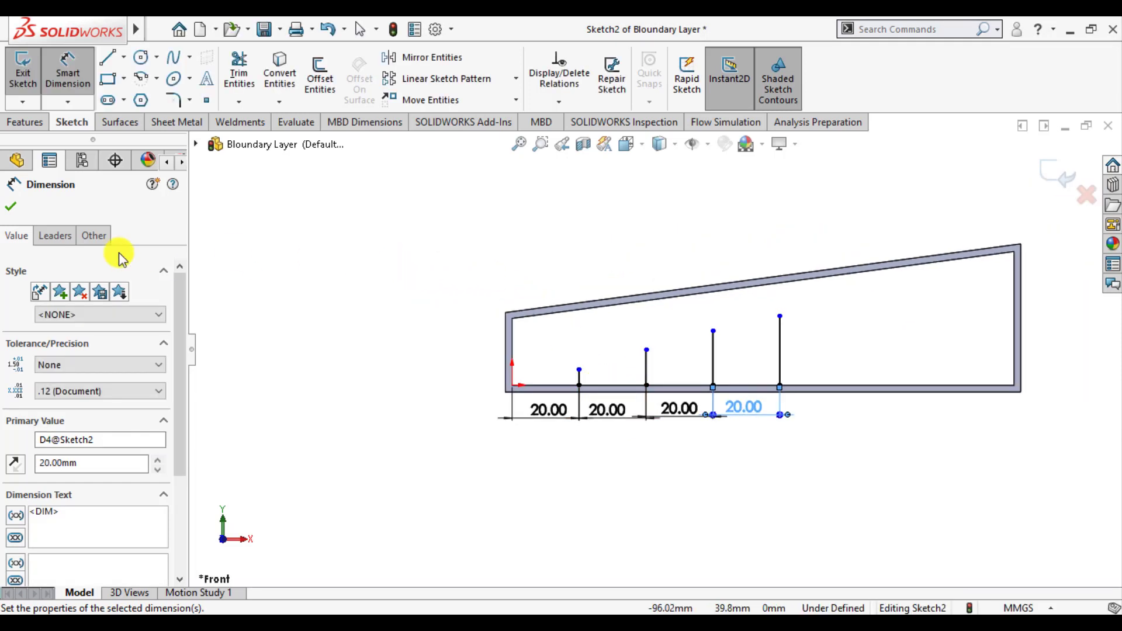
{"action": "scroll", "coordinate": [734, 346], "scroll_direction": "down", "scroll_amount": 3}
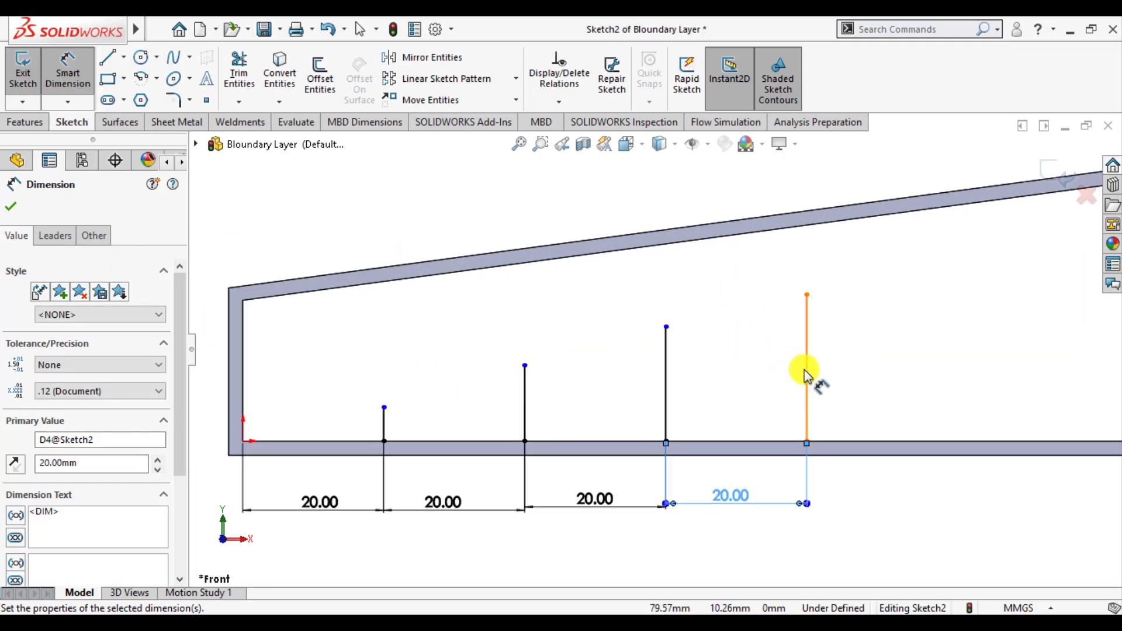
{"action": "left_click", "coordinate": [381, 432]}
{"action": "left_click", "coordinate": [314, 377]}
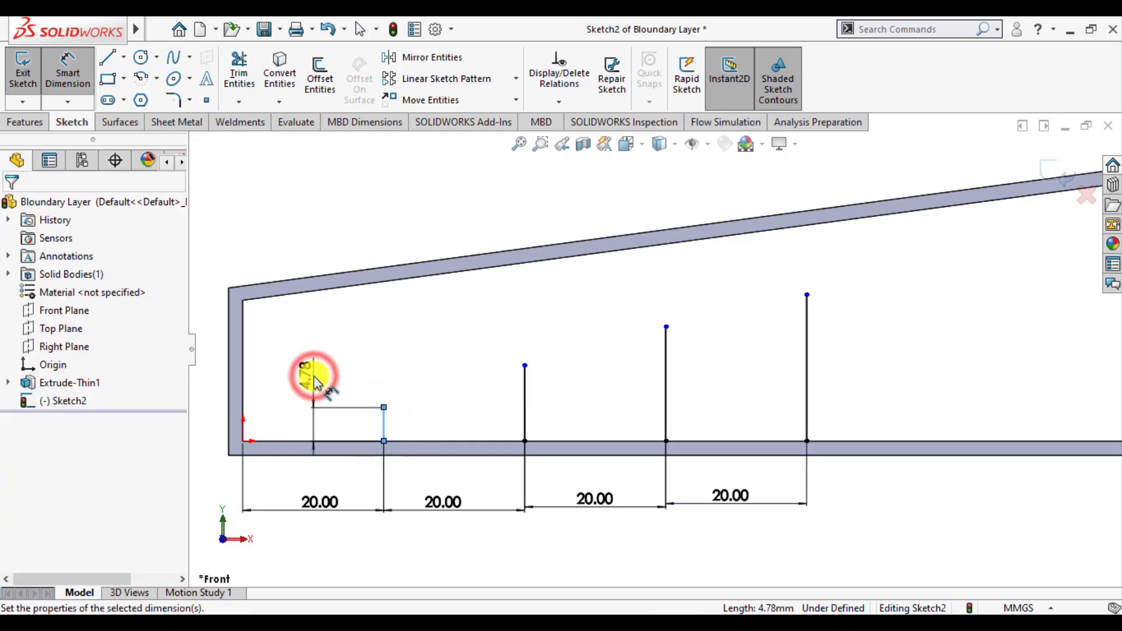
{"action": "type", "text": "5"}
{"action": "key", "text": "Return"}
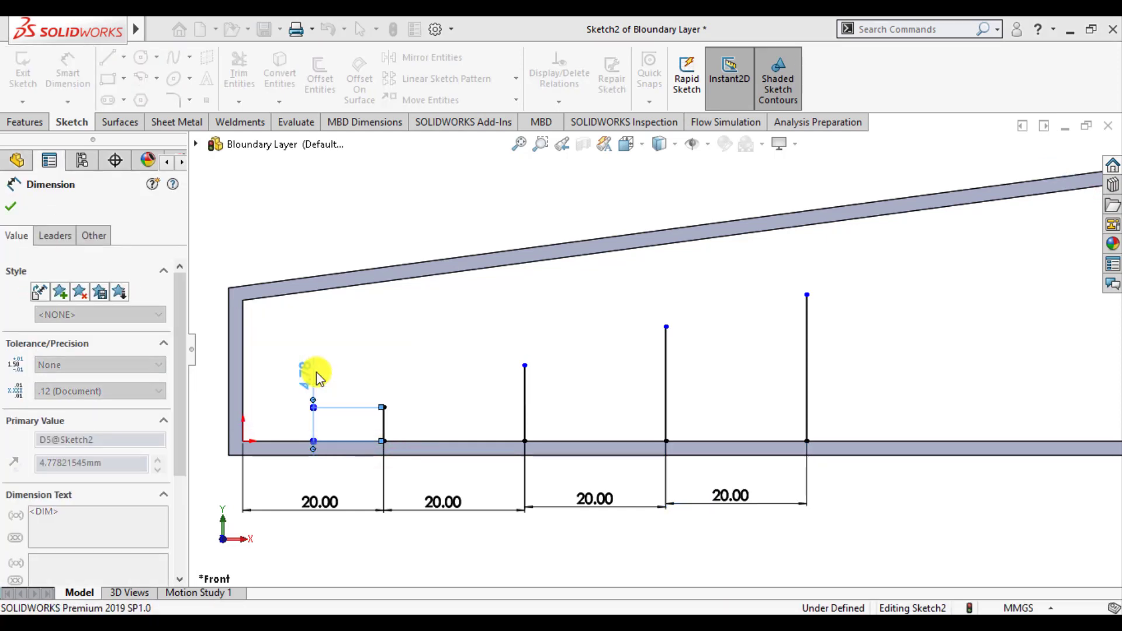
Dimension the length of the second vertical line from the short wall as 10 mm
{"action": "left_click", "coordinate": [525, 397]}
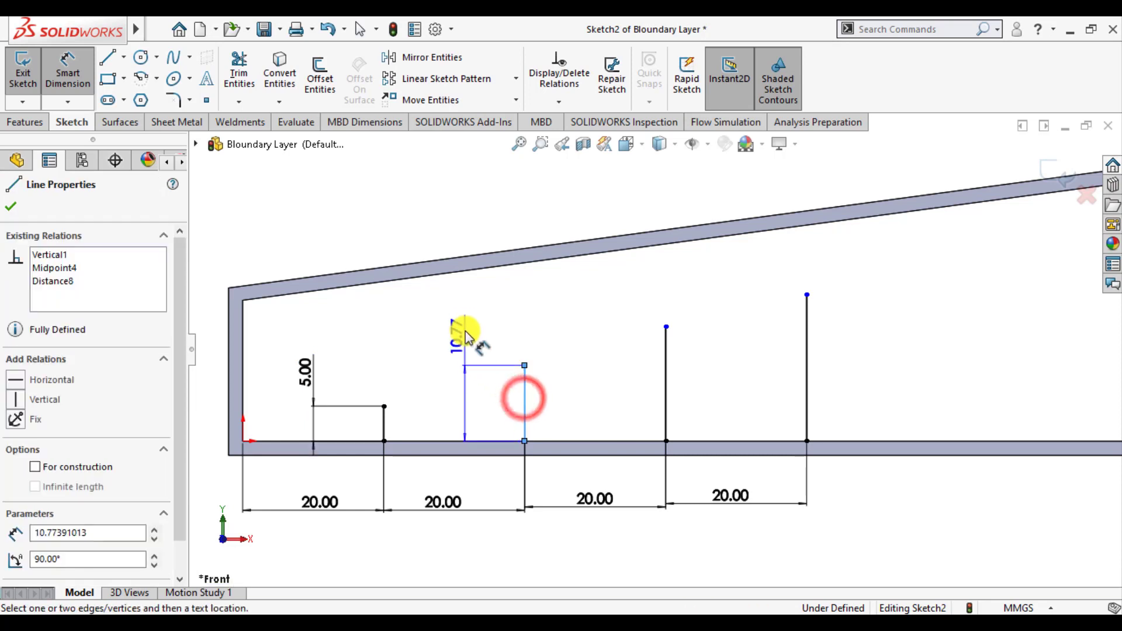
{"action": "left_click", "coordinate": [465, 324]}
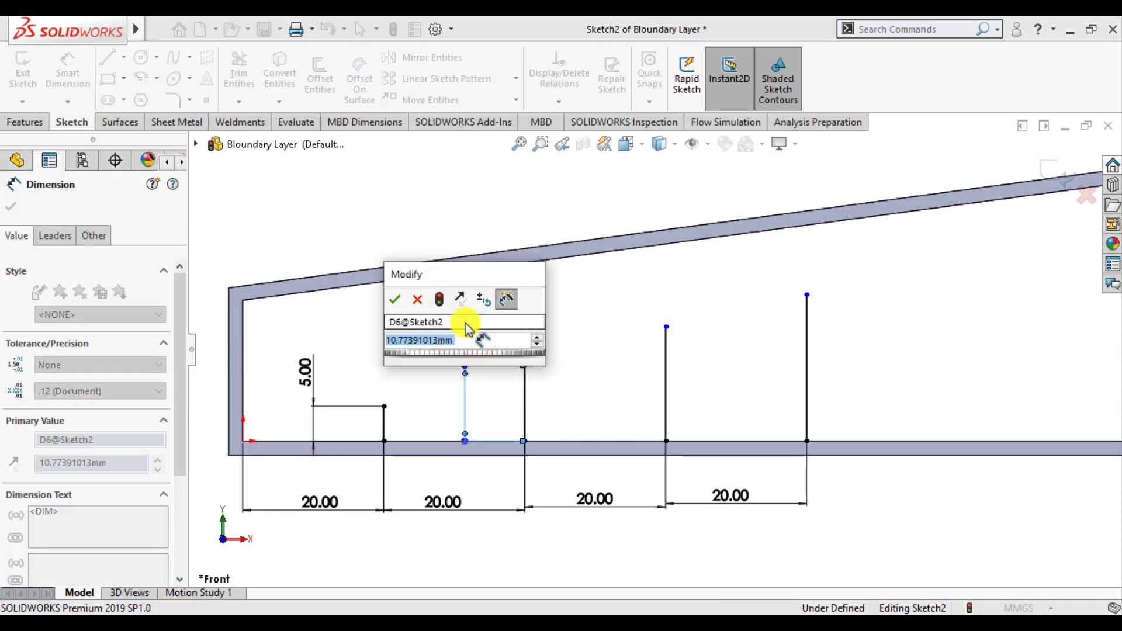
{"action": "type", "text": "10"}
{"action": "key", "text": "Return"}
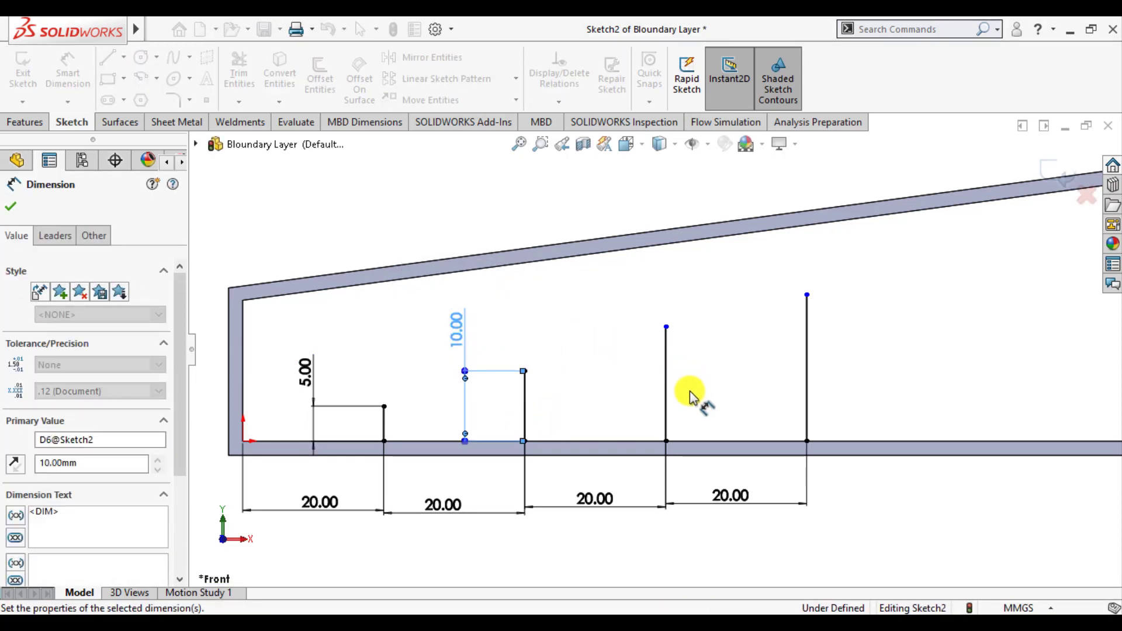
Dimension the length of the third vertical line from the short wall as 16 mm
{"action": "left_click", "coordinate": [665, 395]}
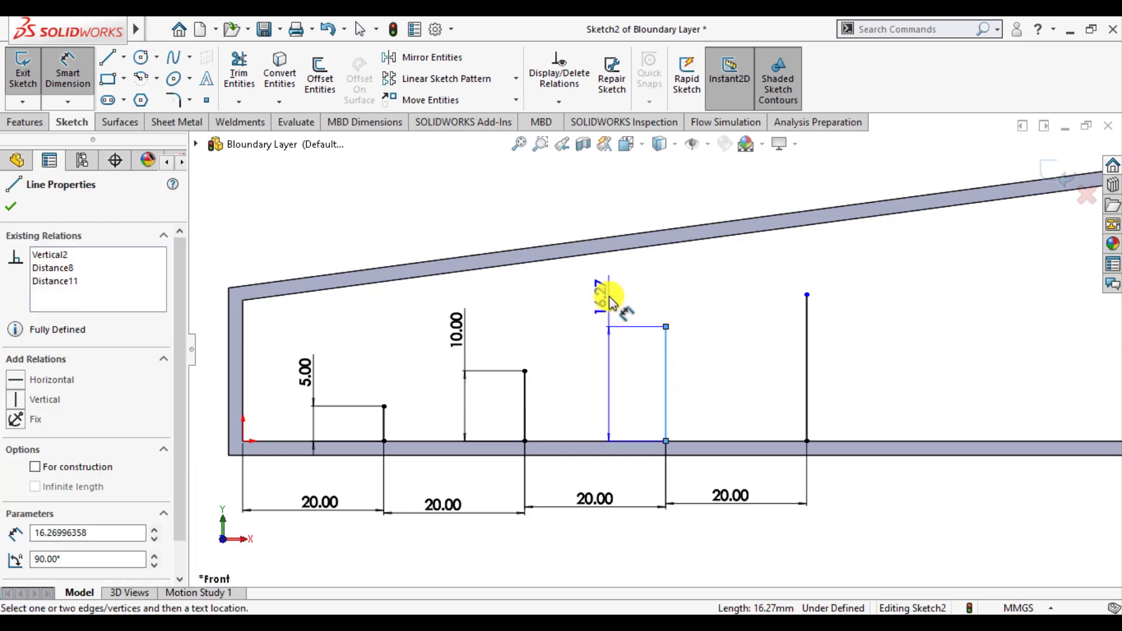
{"action": "left_click", "coordinate": [607, 297]}
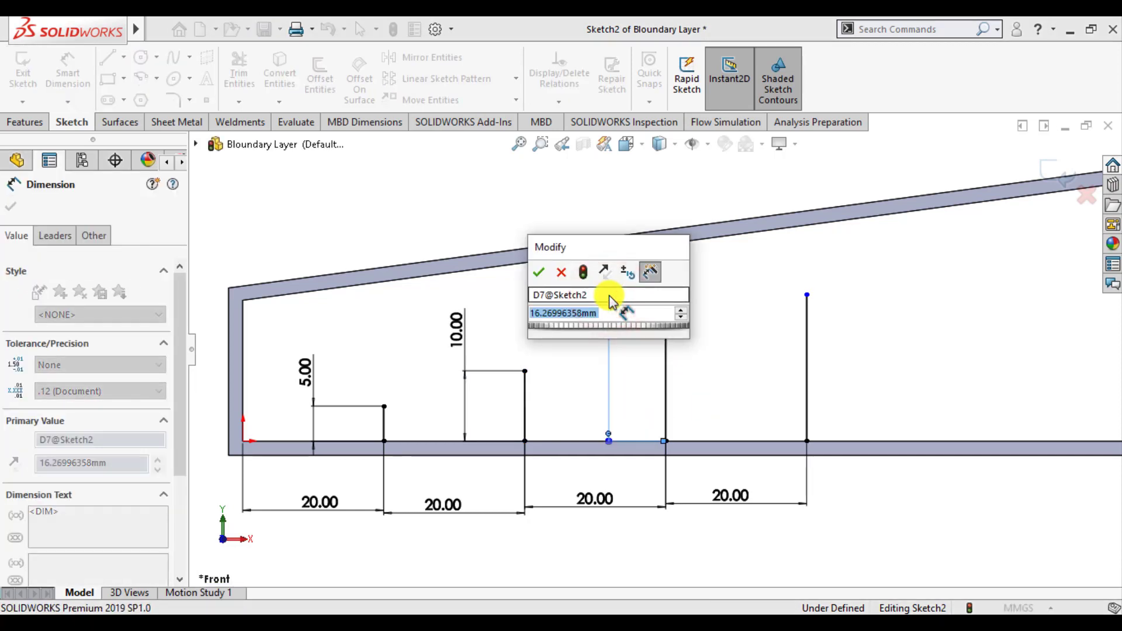
{"action": "type", "text": "16"}
{"action": "key", "text": "Return"}
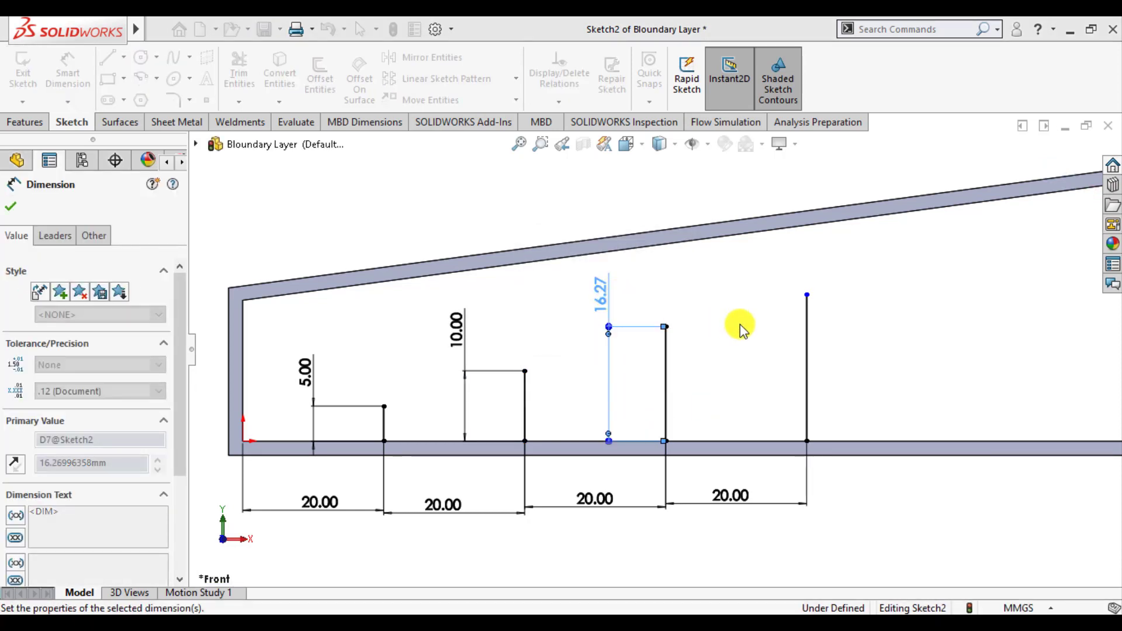
Dimension the length of the fourth vertical line, farthest from the short wall, as 20 mm
{"action": "left_click", "coordinate": [807, 376]}
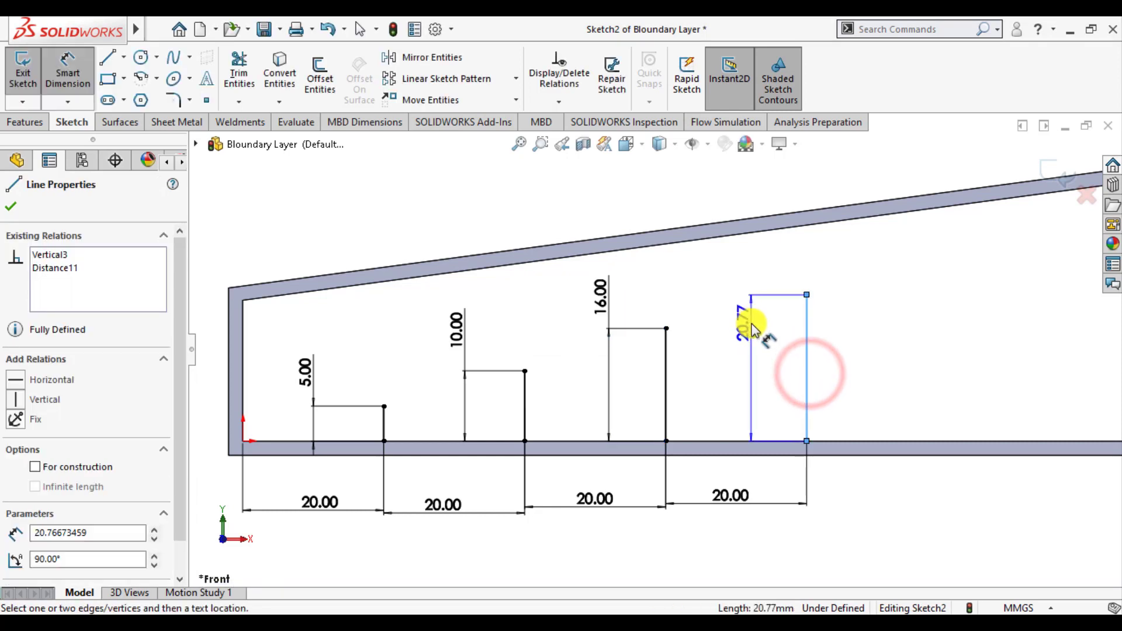
{"action": "left_click", "coordinate": [750, 325]}
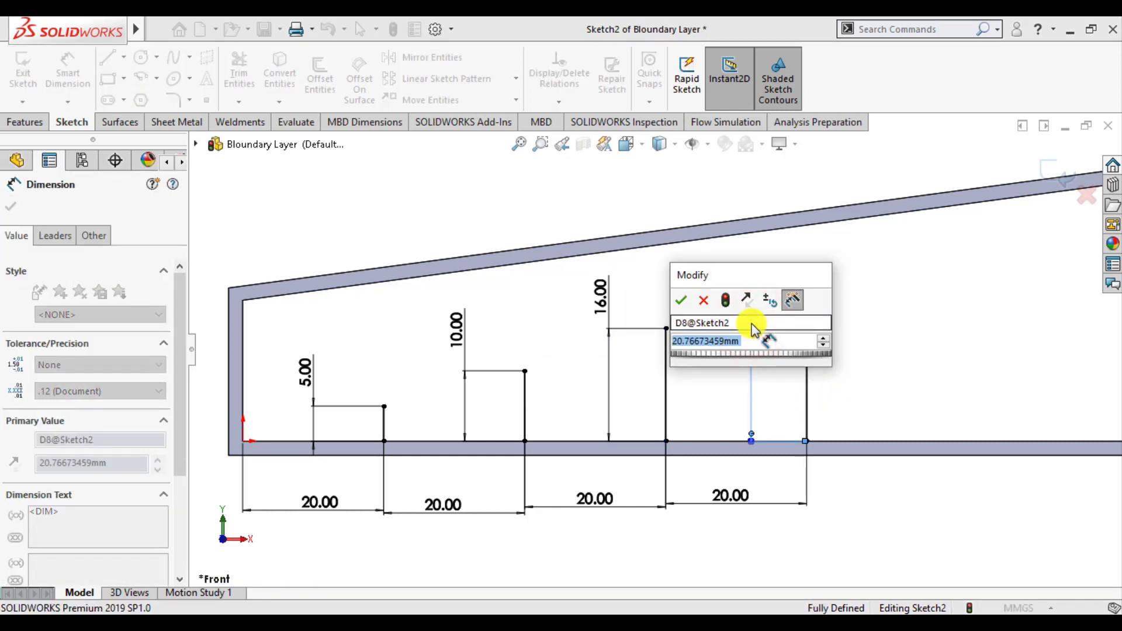
{"action": "type", "text": "20"}
{"action": "key", "text": "Return"}
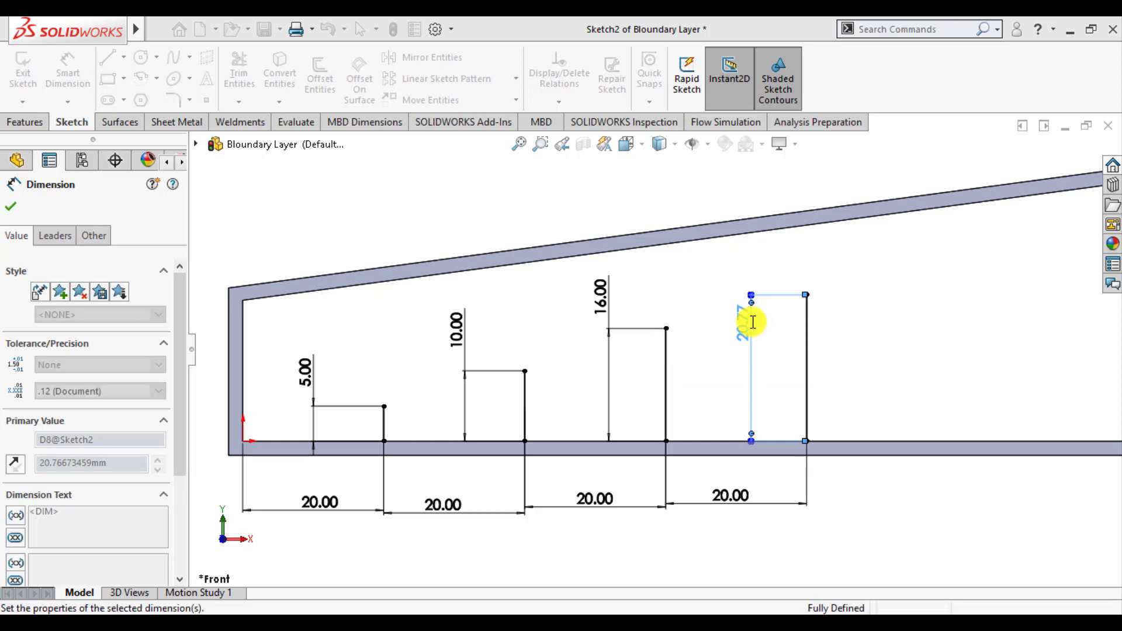
Set the third vertical line's length to 15 mm and exit the sketch
{"action": "left_click", "coordinate": [603, 306]}
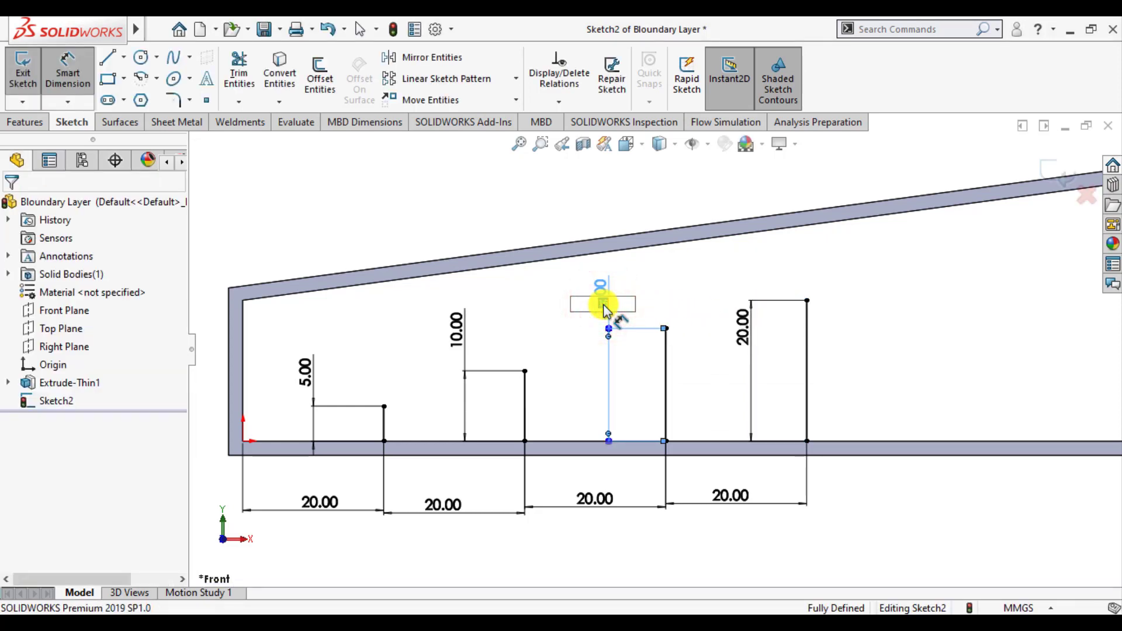
{"action": "key", "text": "Return"}
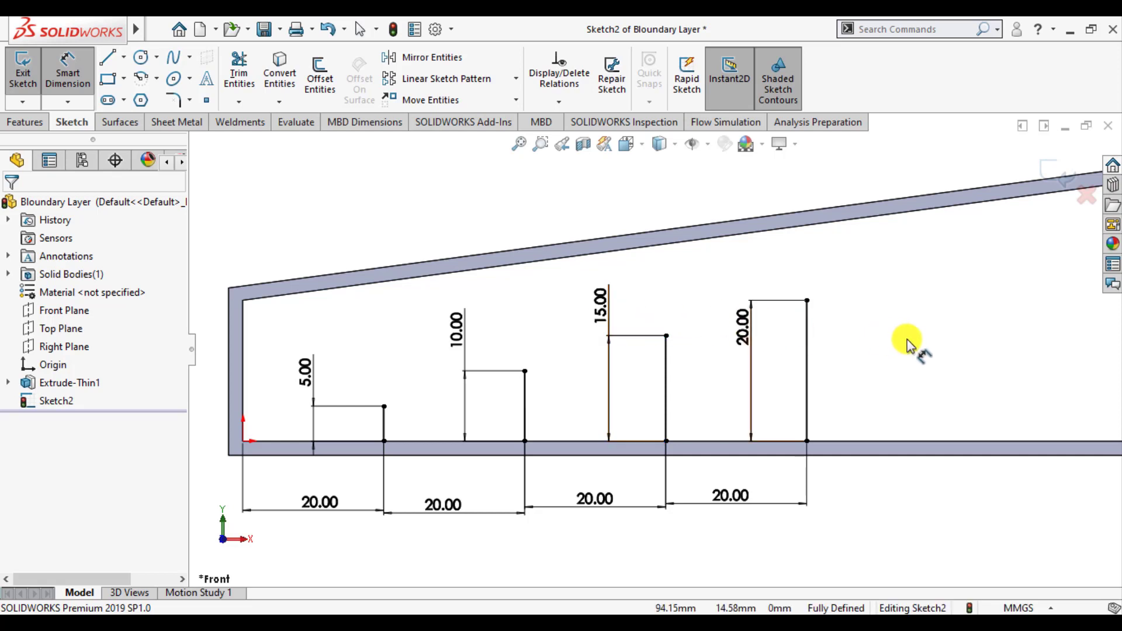
{"action": "left_click", "coordinate": [1055, 176]}
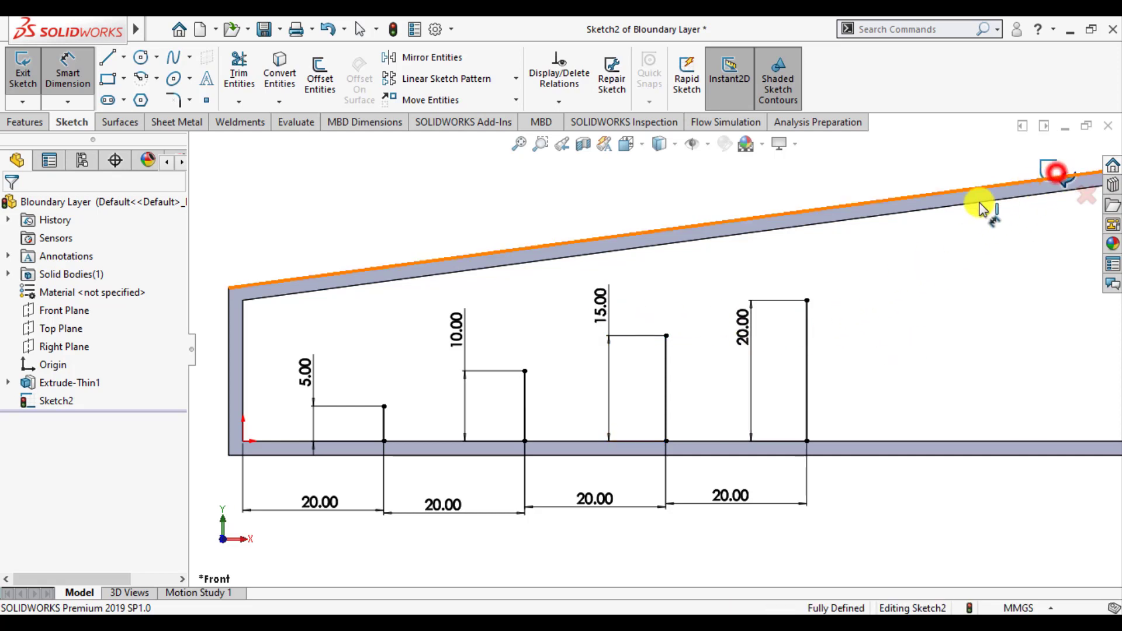
{"action": "scroll", "coordinate": [622, 325], "scroll_direction": "up", "scroll_amount": 5}
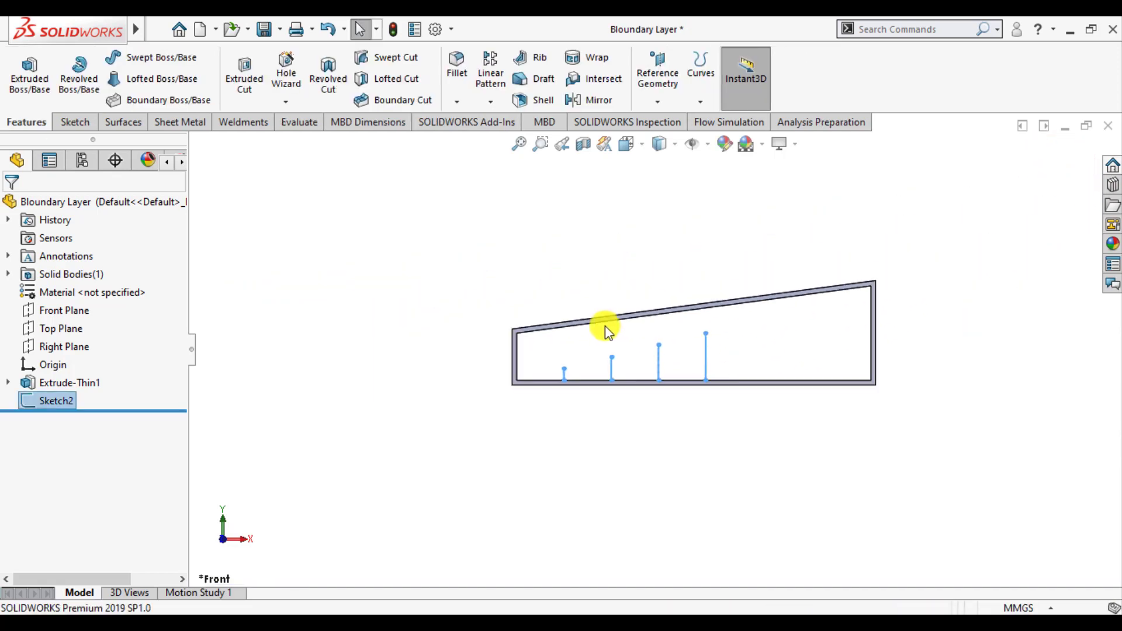
{"action": "left_click", "coordinate": [608, 266]}
{"action": "middle_click_drag", "start_coordinate": [607, 266], "coordinate": [693, 346]}
{"action": "scroll", "coordinate": [693, 346], "scroll_direction": "down", "scroll_amount": 4}
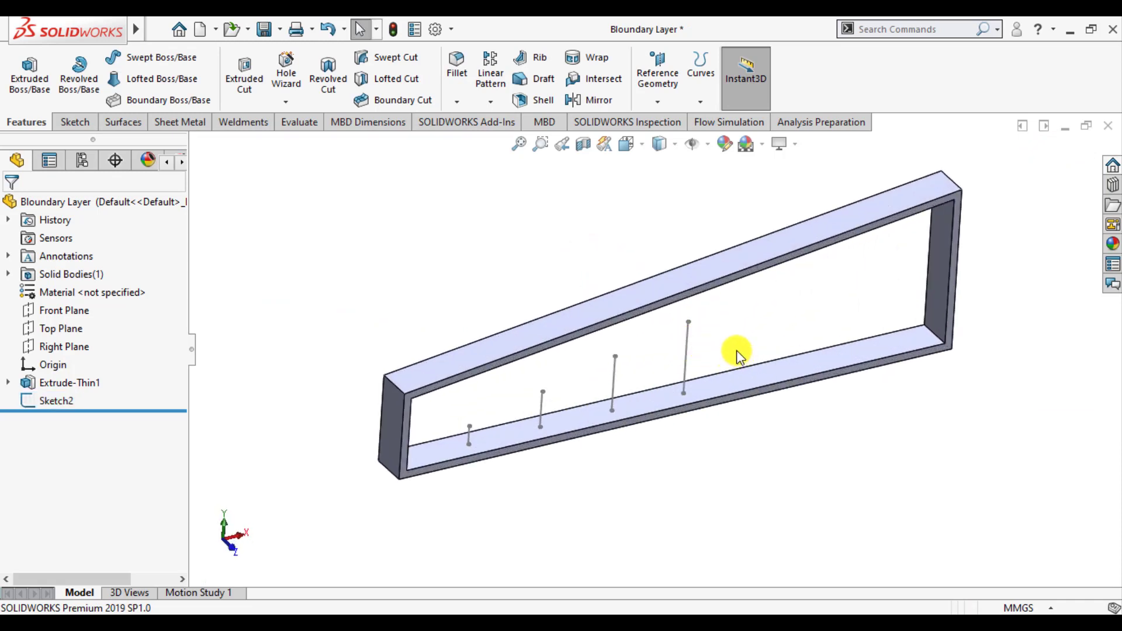
{"action": "scroll", "coordinate": [713, 431], "scroll_direction": "up", "scroll_amount": 2}
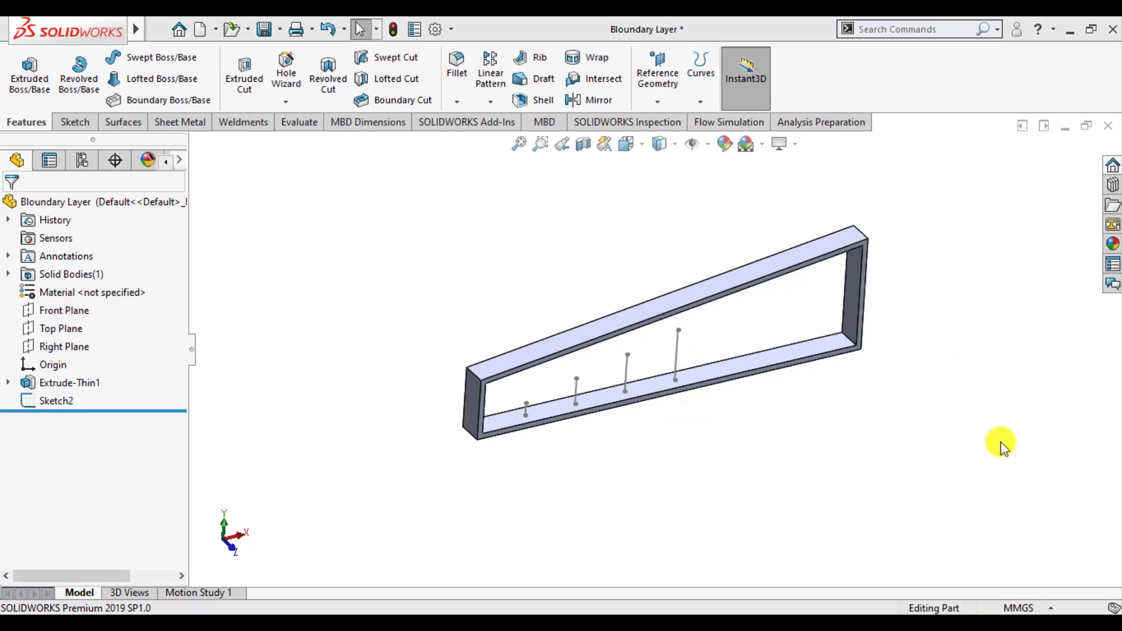
Start a Flow Simulation project with the Wizard, naming it Boundary Layer and keeping SI units and the Internal analysis type
{"action": "left_click", "coordinate": [720, 124]}
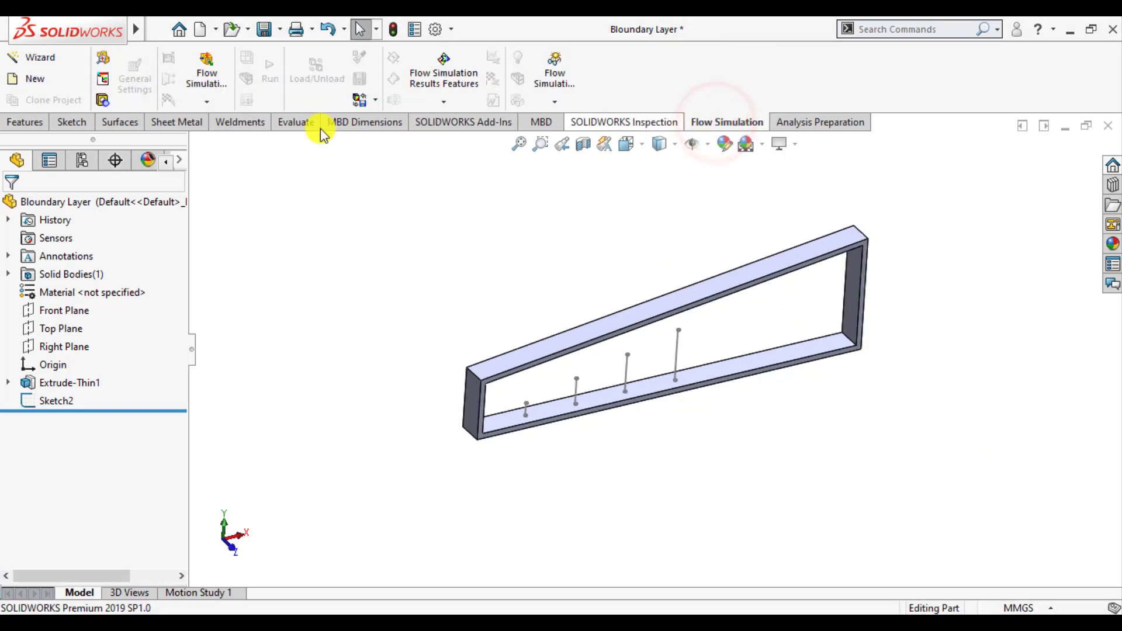
{"action": "left_click", "coordinate": [41, 61]}
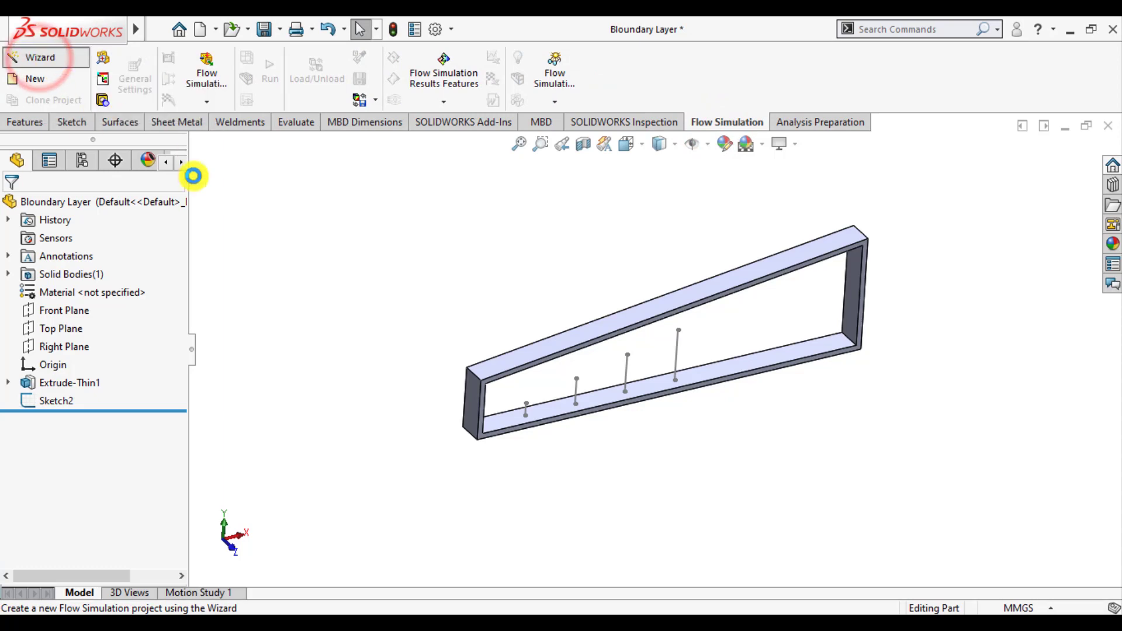
{"action": "double_click", "coordinate": [534, 173]}
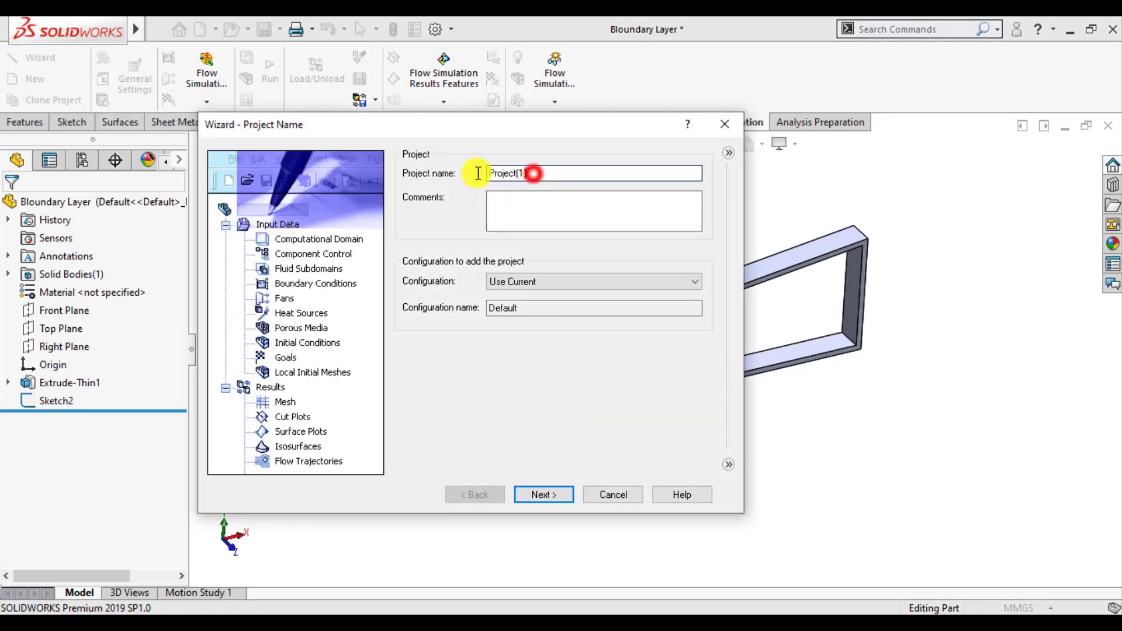
{"action": "type", "text": "B"}
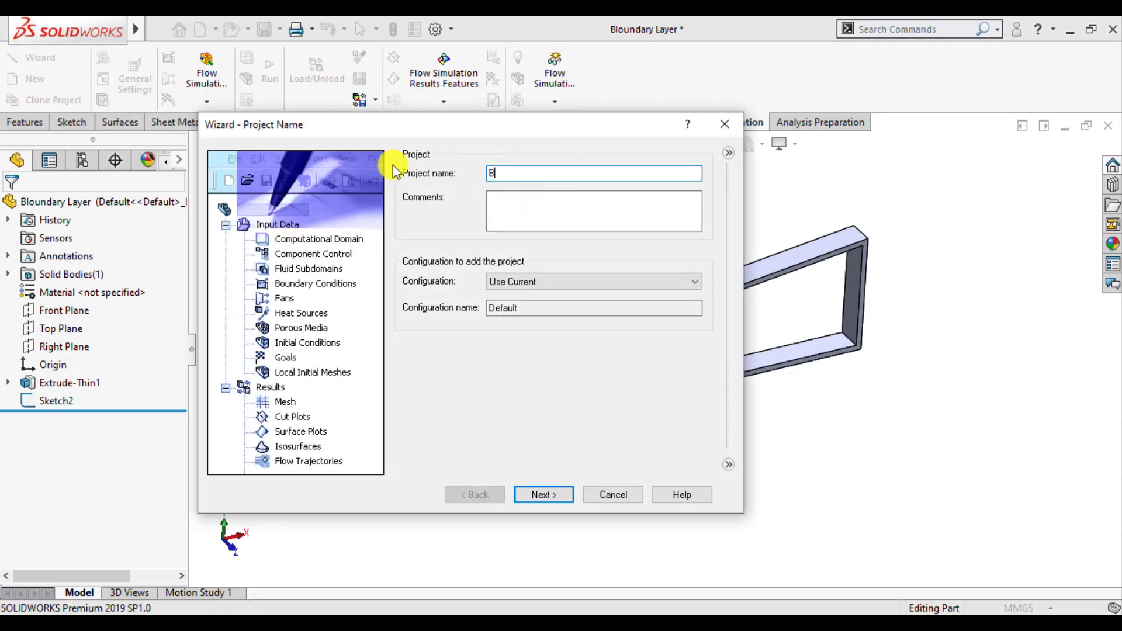
{"action": "type", "text": "oundary Layer"}
{"action": "left_click", "coordinate": [545, 495]}
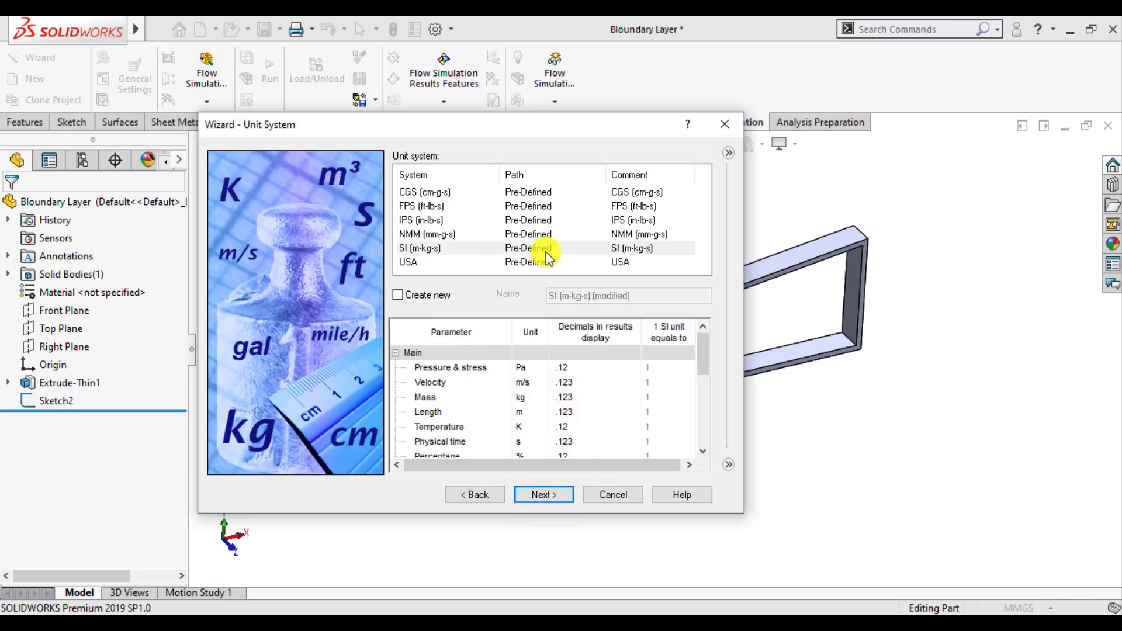
{"action": "left_click", "coordinate": [554, 495]}
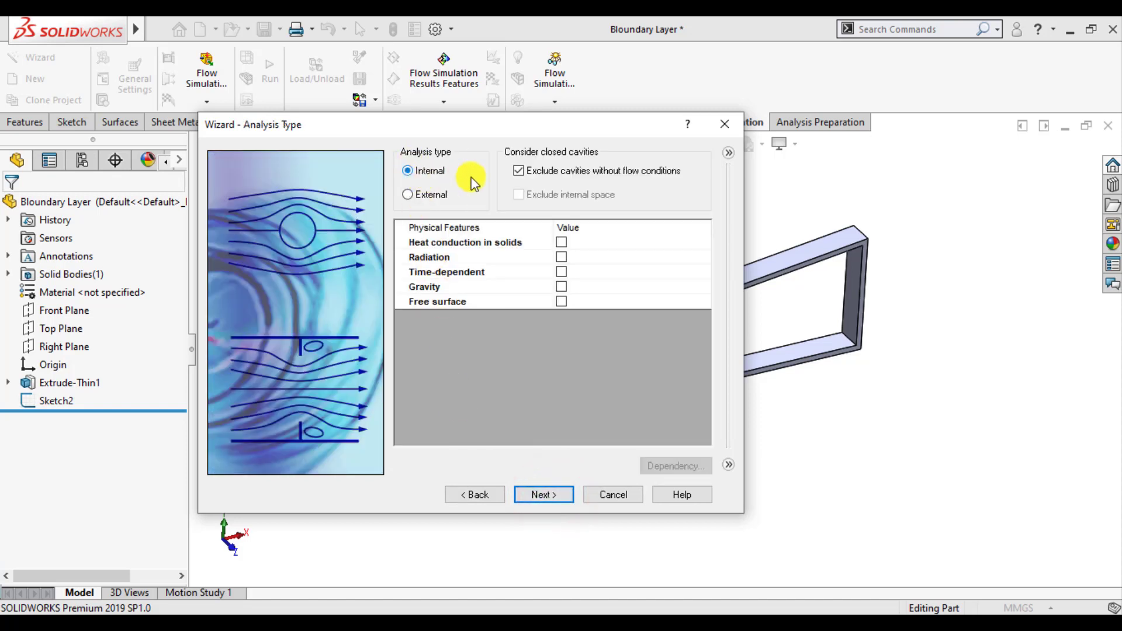
{"action": "left_click", "coordinate": [548, 494]}
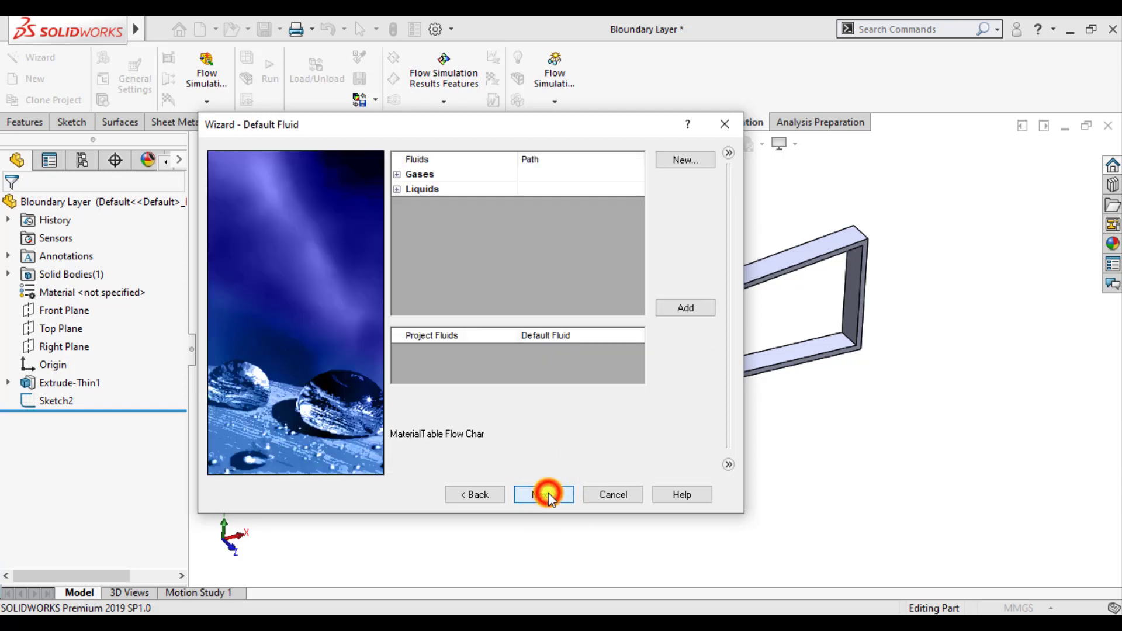
Add the predefined gas Air as the project fluid and set the flow type to Laminar Only
{"action": "left_click", "coordinate": [399, 175]}
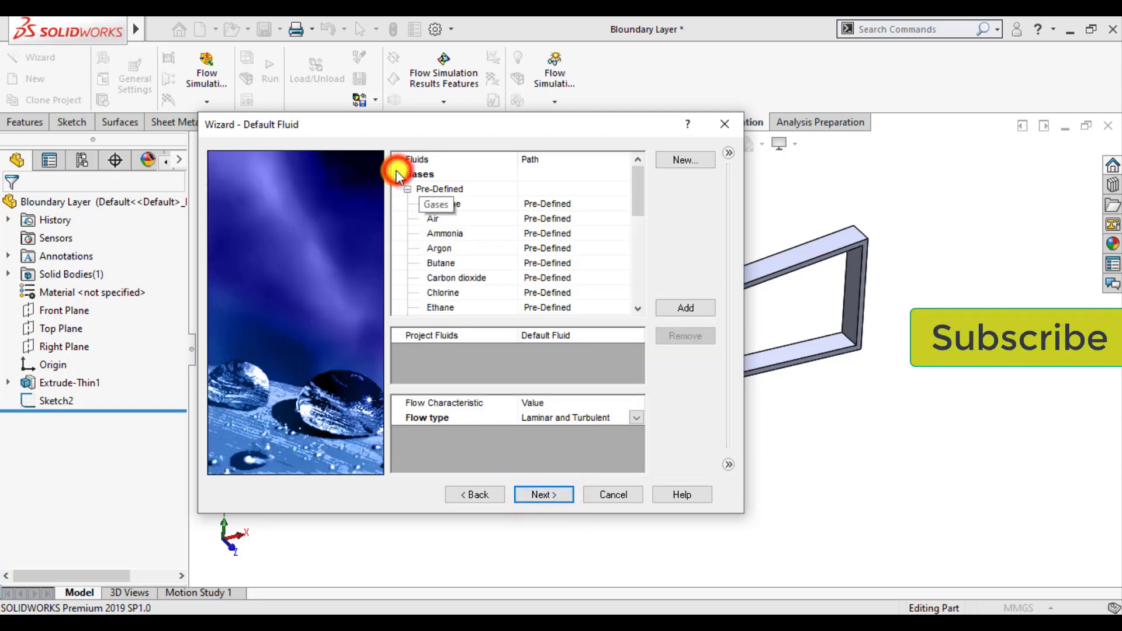
{"action": "left_click", "coordinate": [424, 216]}
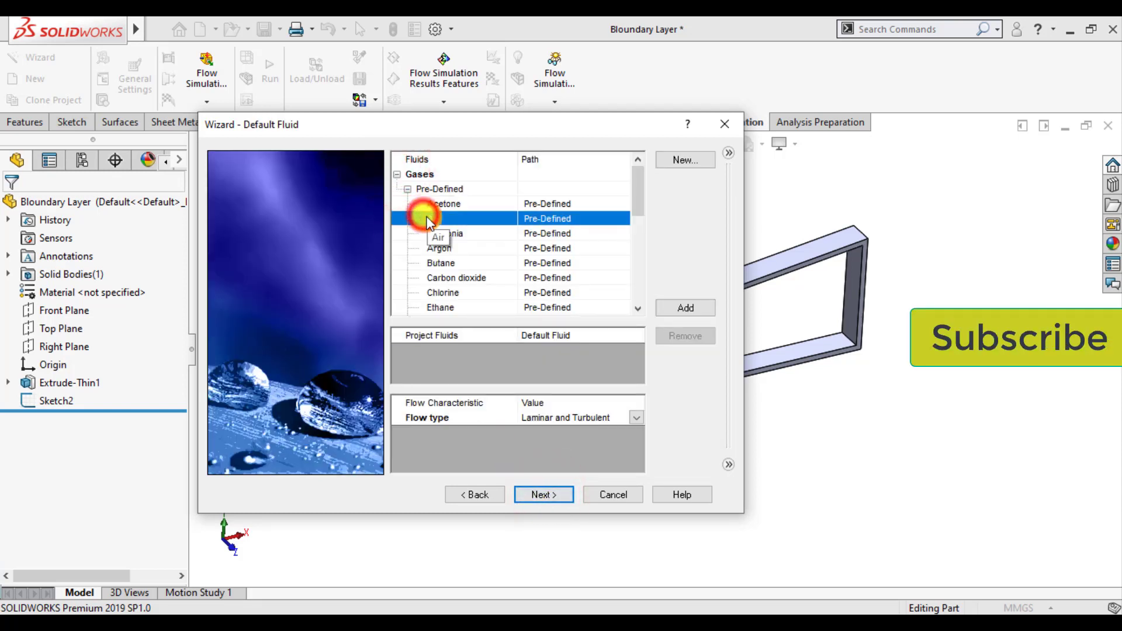
{"action": "left_click", "coordinate": [681, 308]}
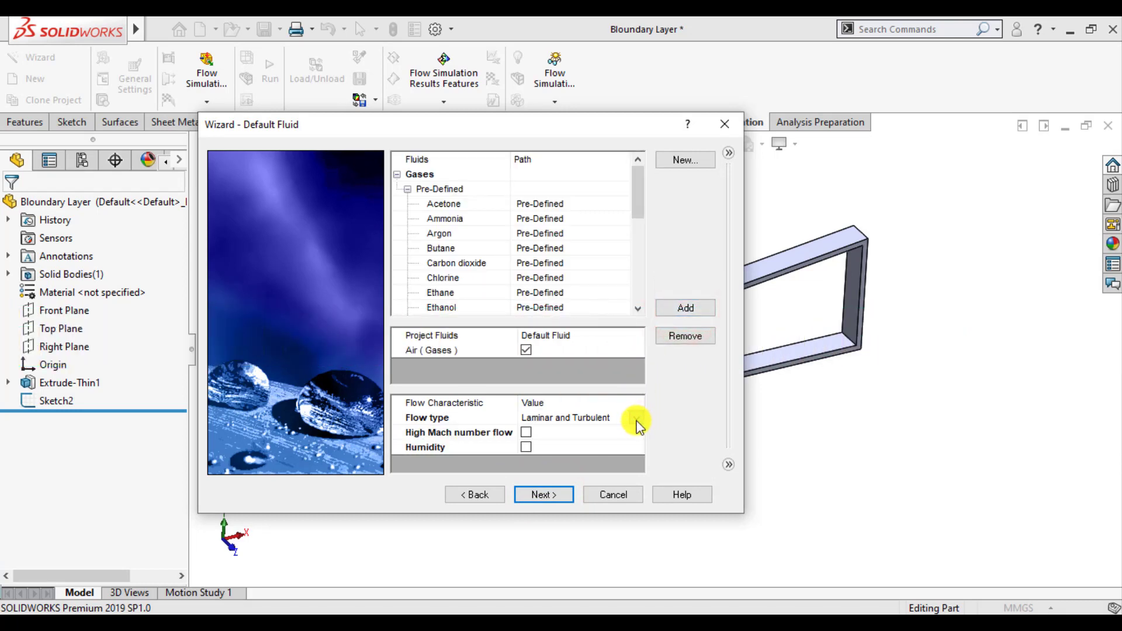
{"action": "left_click", "coordinate": [636, 419]}
{"action": "left_click", "coordinate": [635, 420]}
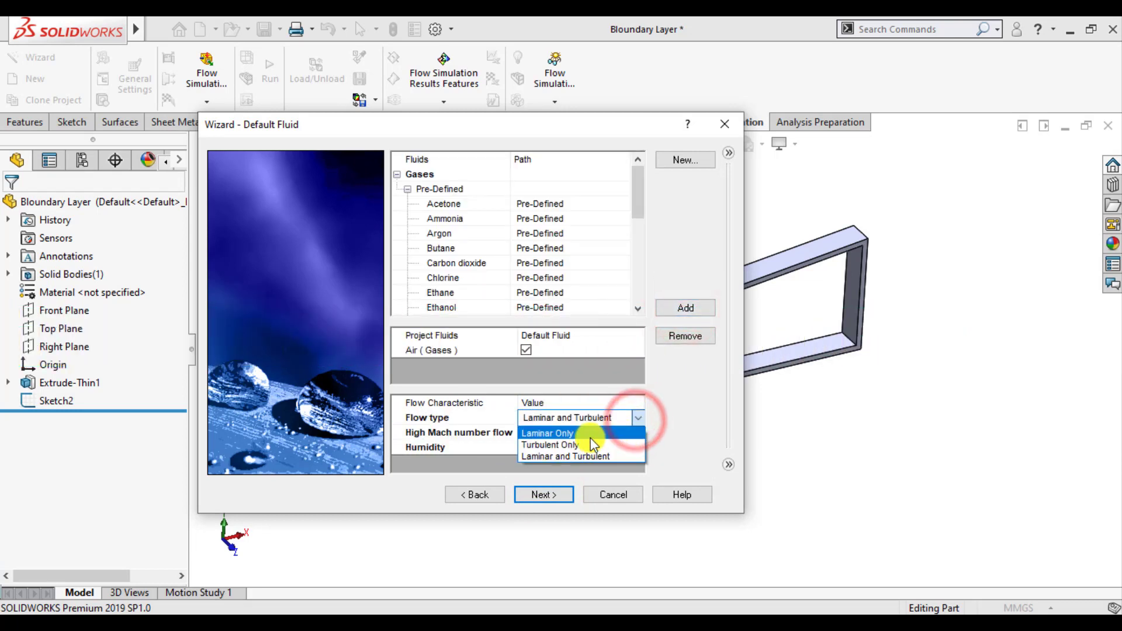
{"action": "left_click", "coordinate": [568, 434]}
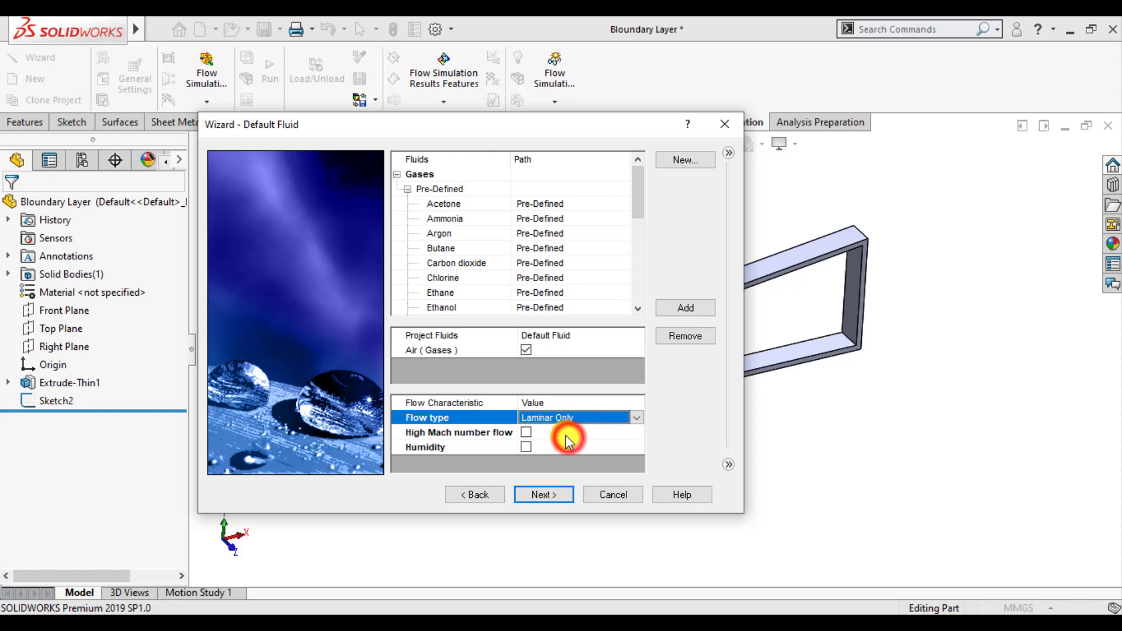
{"action": "left_click", "coordinate": [544, 495]}
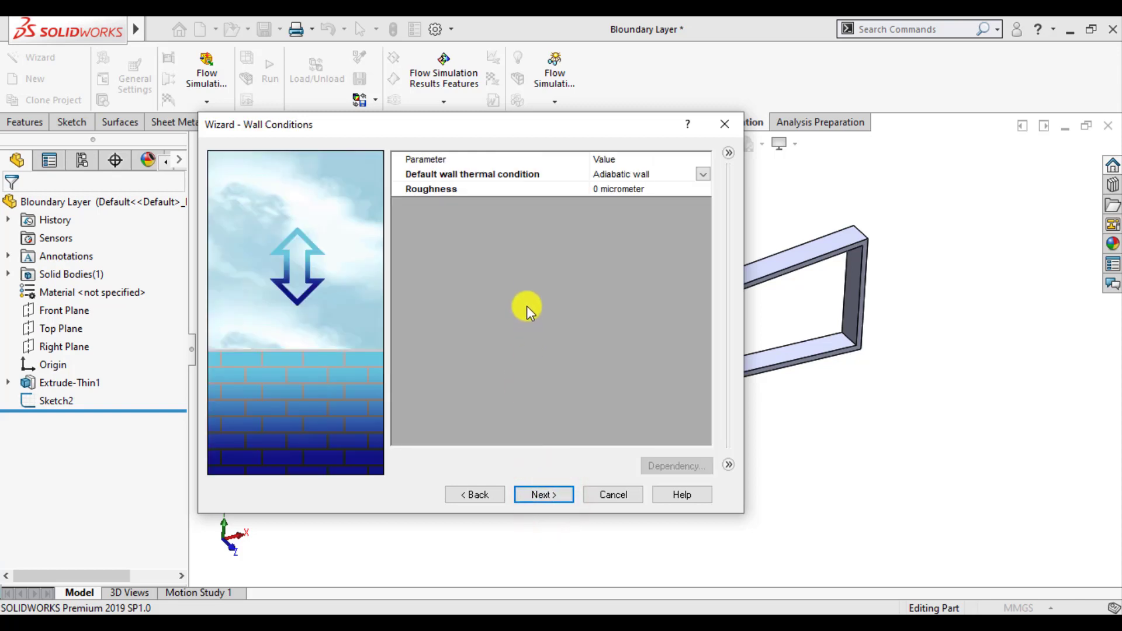
Keep the default wall conditions, set the initial X velocity to 0.1 m/s, and finish the Wizard without opening the Create Lids tool
{"action": "left_click", "coordinate": [550, 495]}
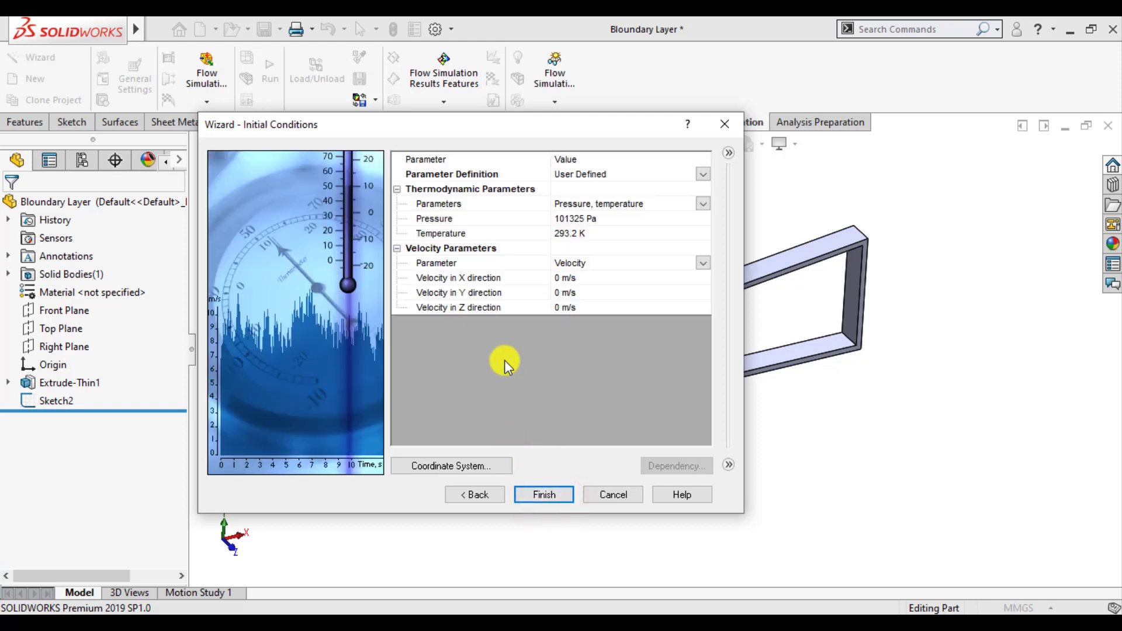
{"action": "left_click", "coordinate": [562, 280]}
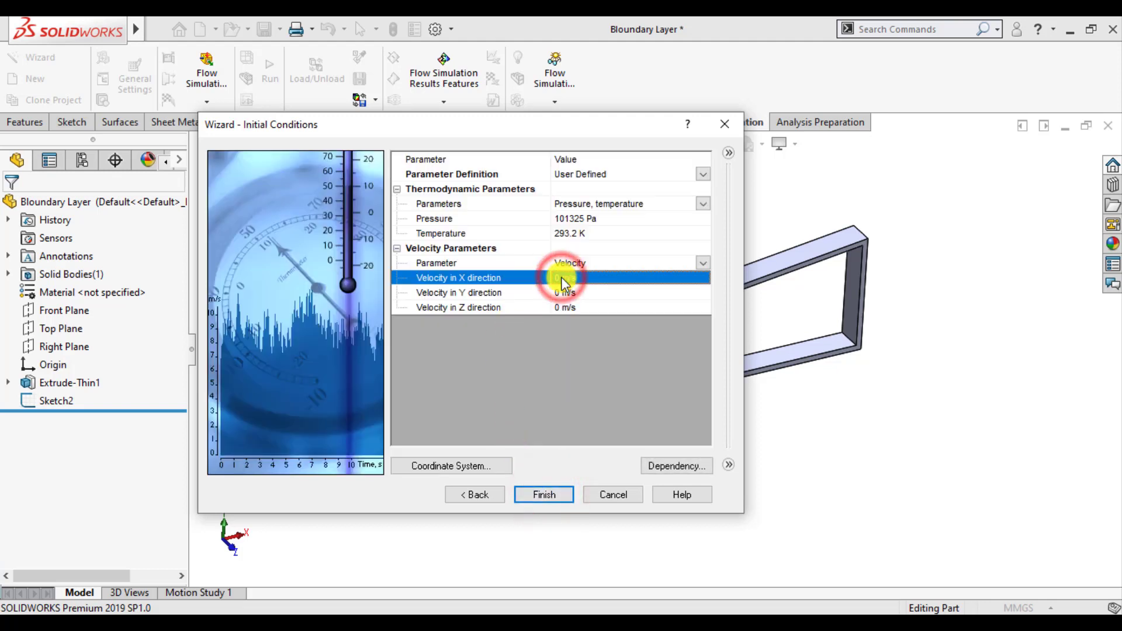
{"action": "key", "text": "BackSpace"}
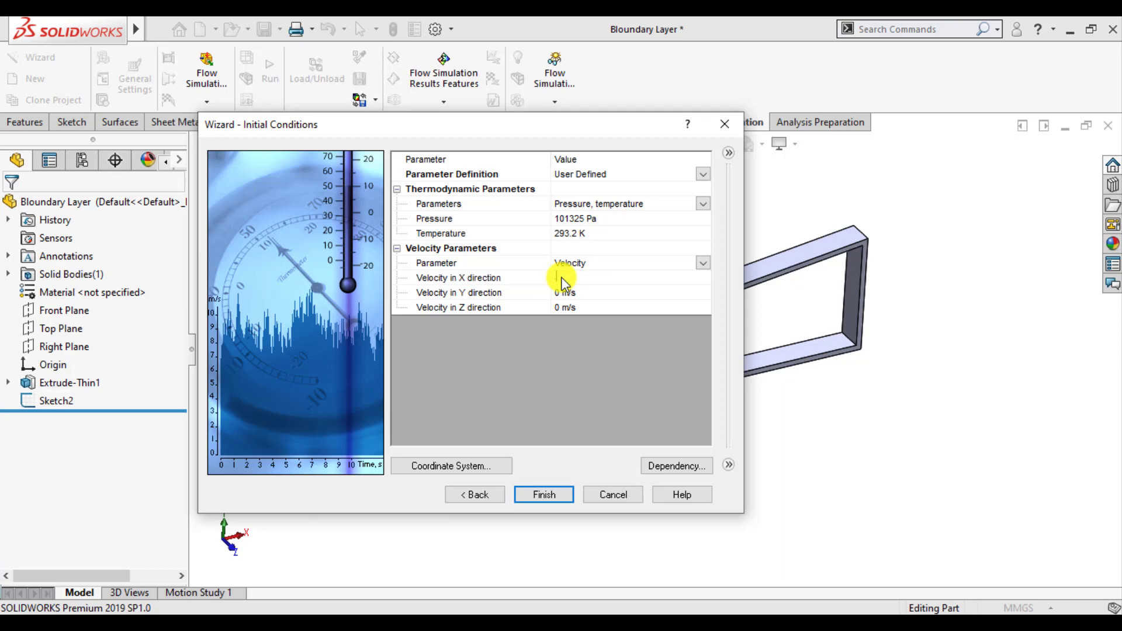
{"action": "key", "text": "Return"}
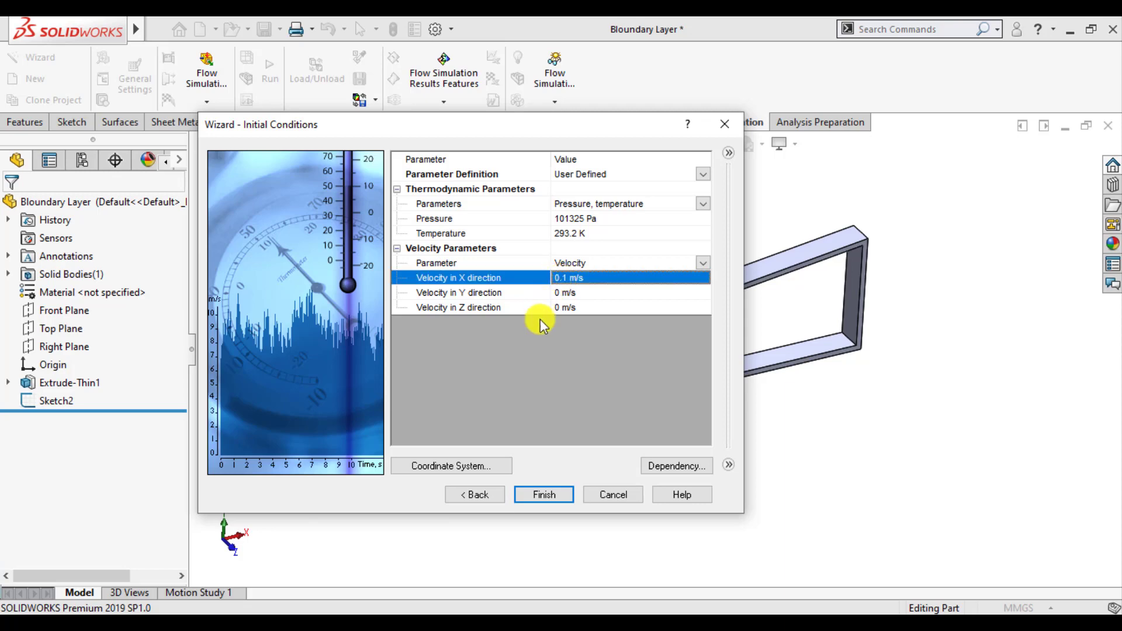
{"action": "left_click", "coordinate": [537, 494]}
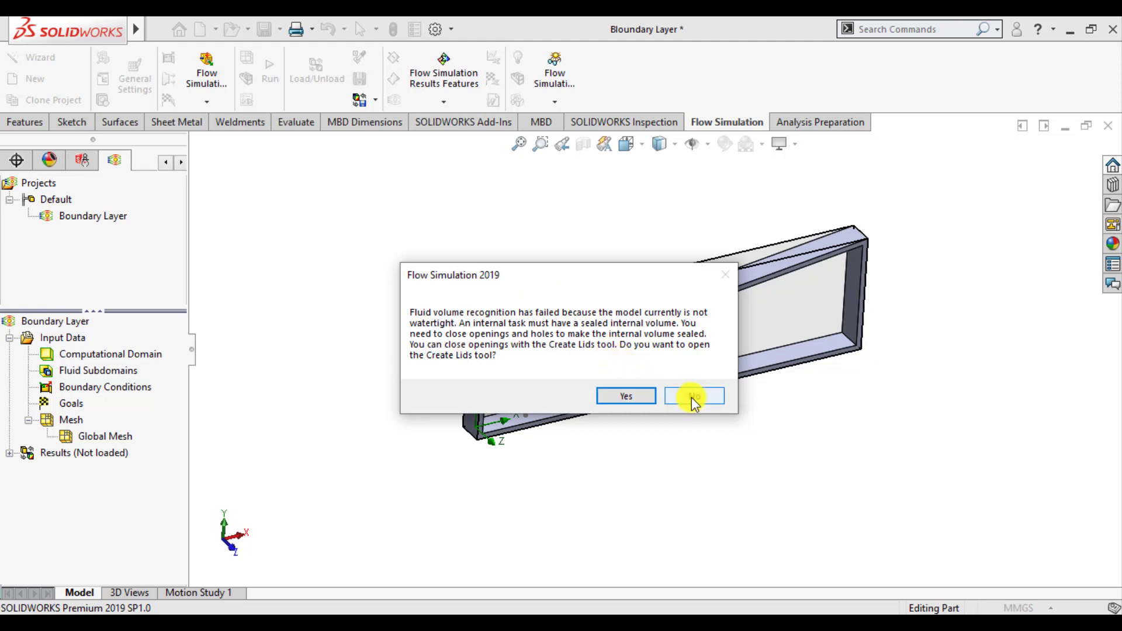
{"action": "left_click", "coordinate": [693, 397]}
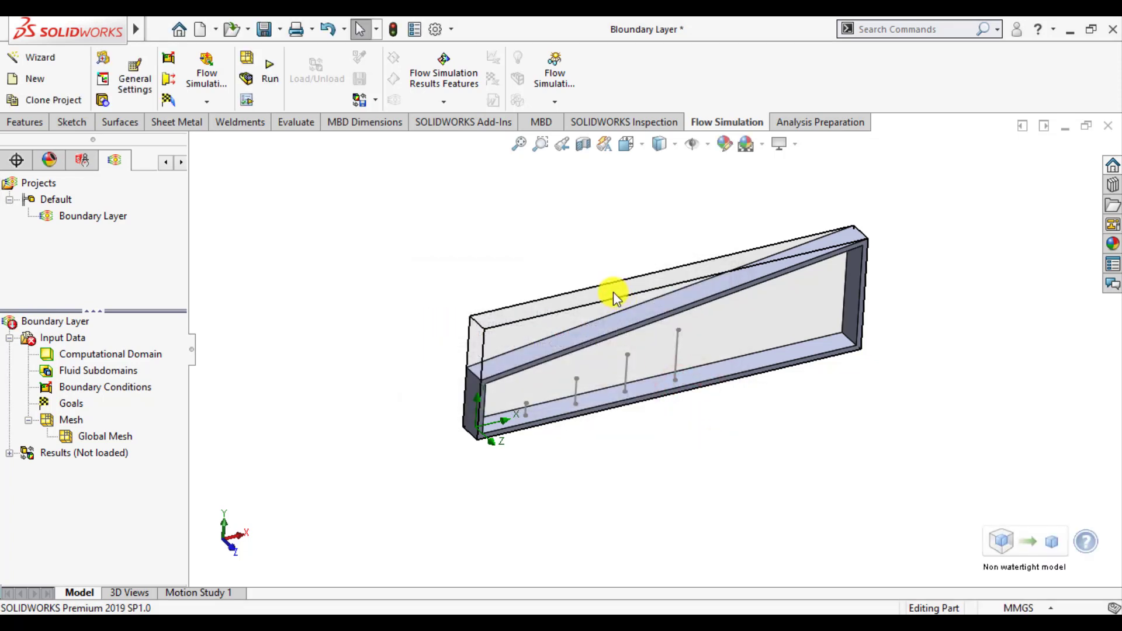
{"action": "right_click", "coordinate": [102, 353]}
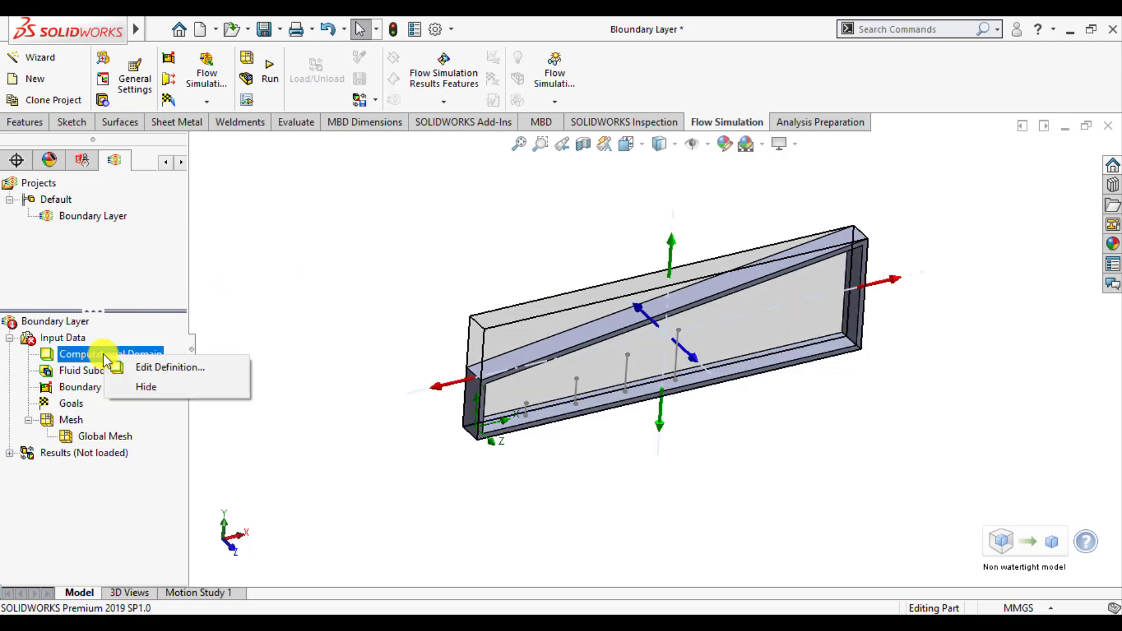
{"action": "left_click", "coordinate": [350, 412]}
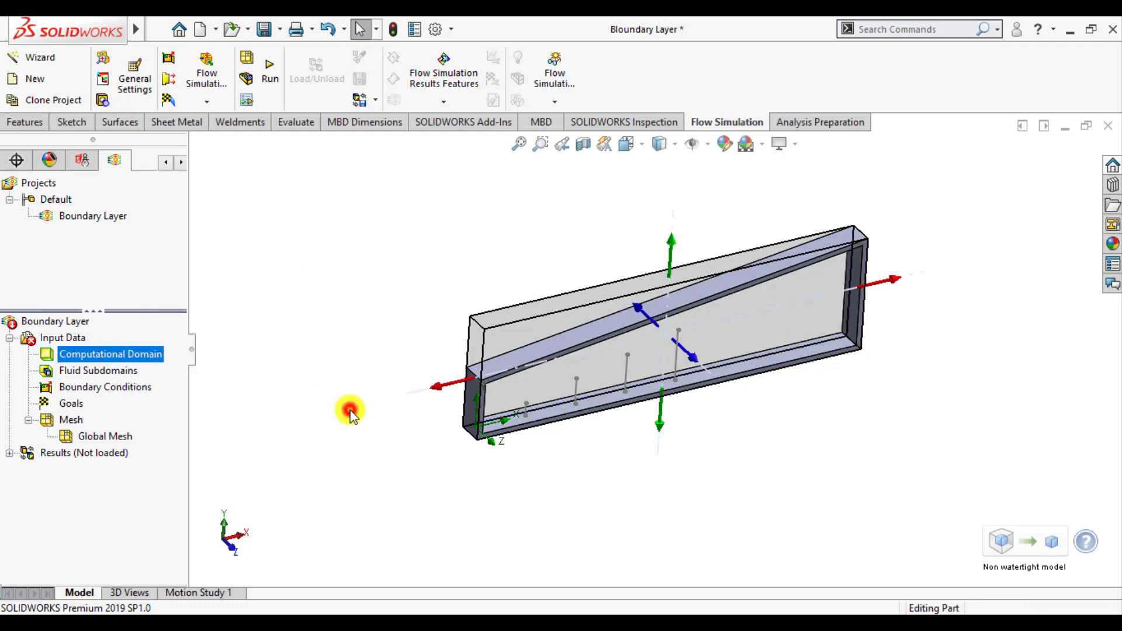
{"action": "right_click", "coordinate": [72, 339]}
{"action": "left_click", "coordinate": [377, 317]}
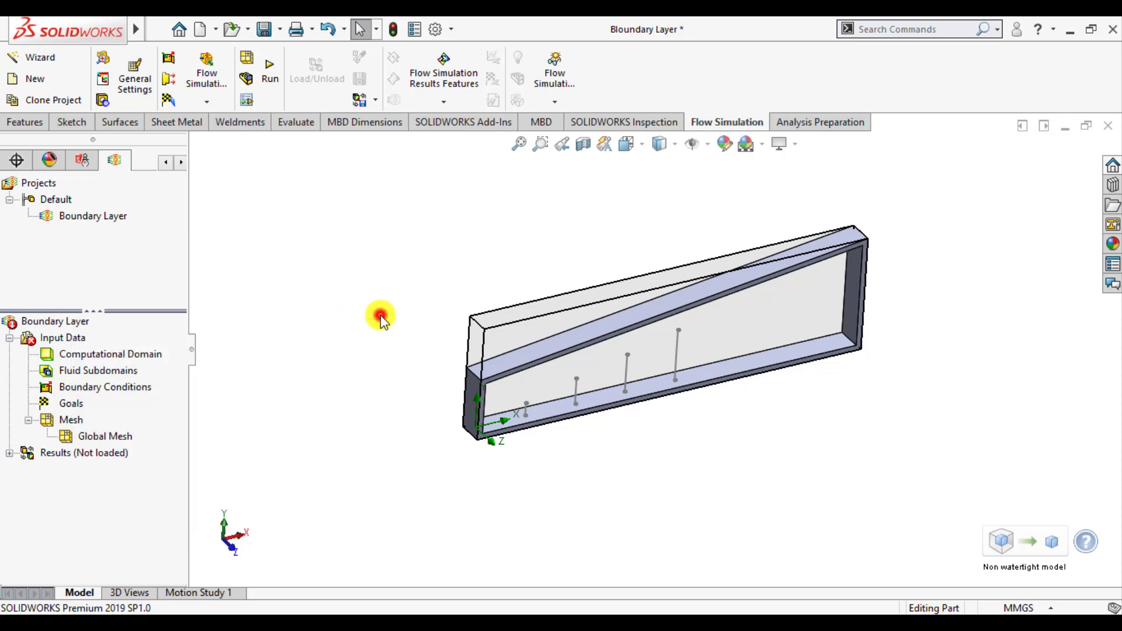
{"action": "right_click", "coordinate": [97, 370]}
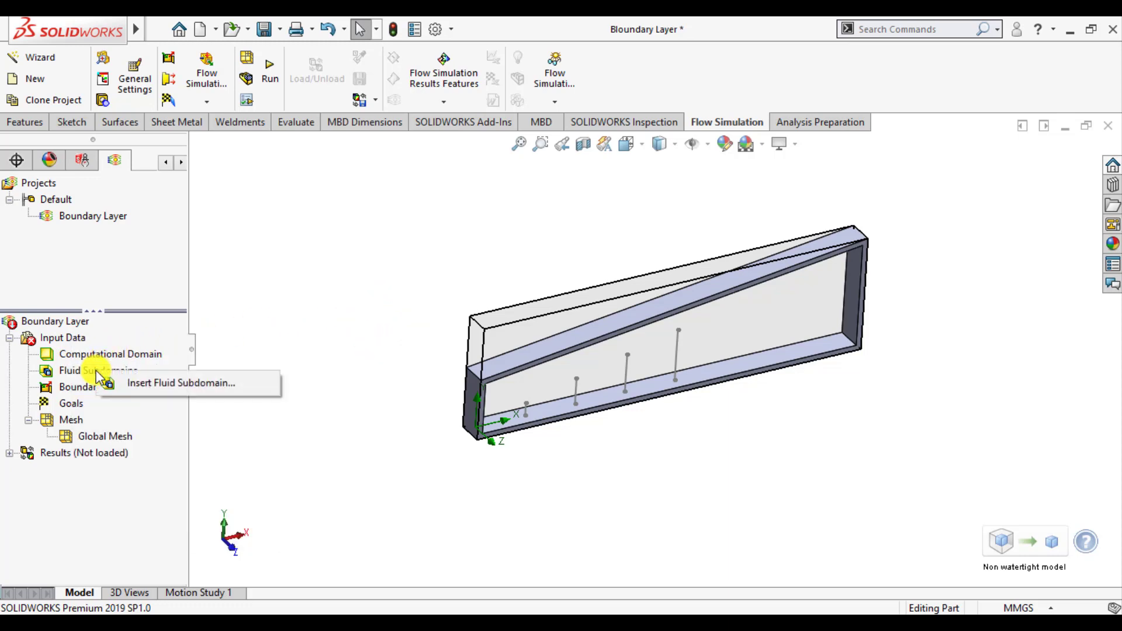
{"action": "left_click", "coordinate": [310, 318]}
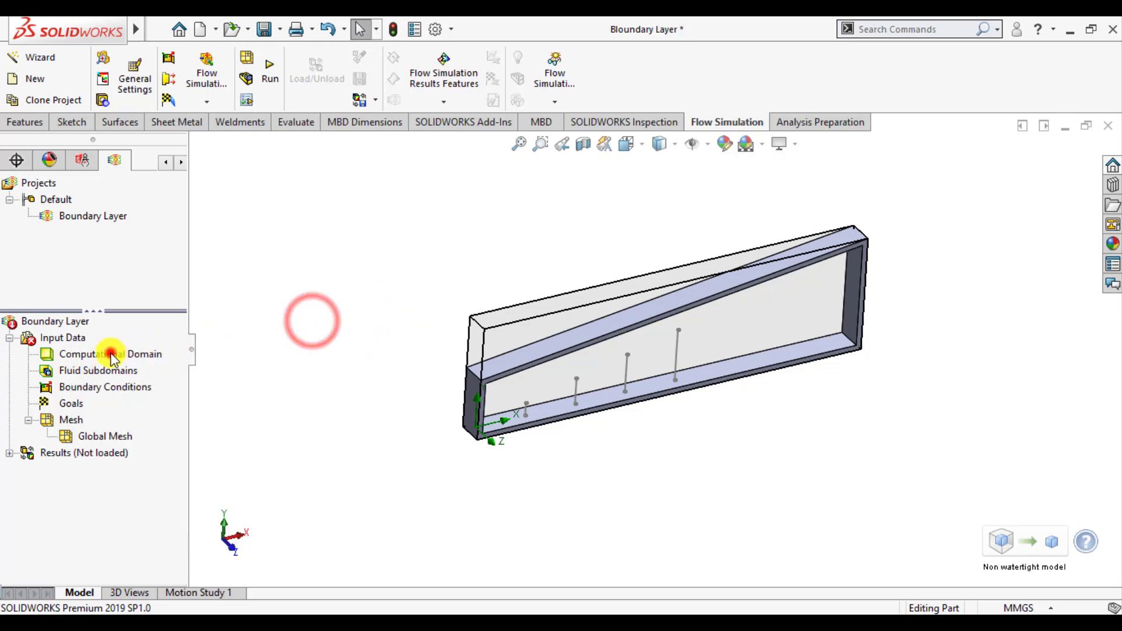
Change the computational domain to a 2D simulation in the XY plane and accept the definition
{"action": "right_click", "coordinate": [111, 354]}
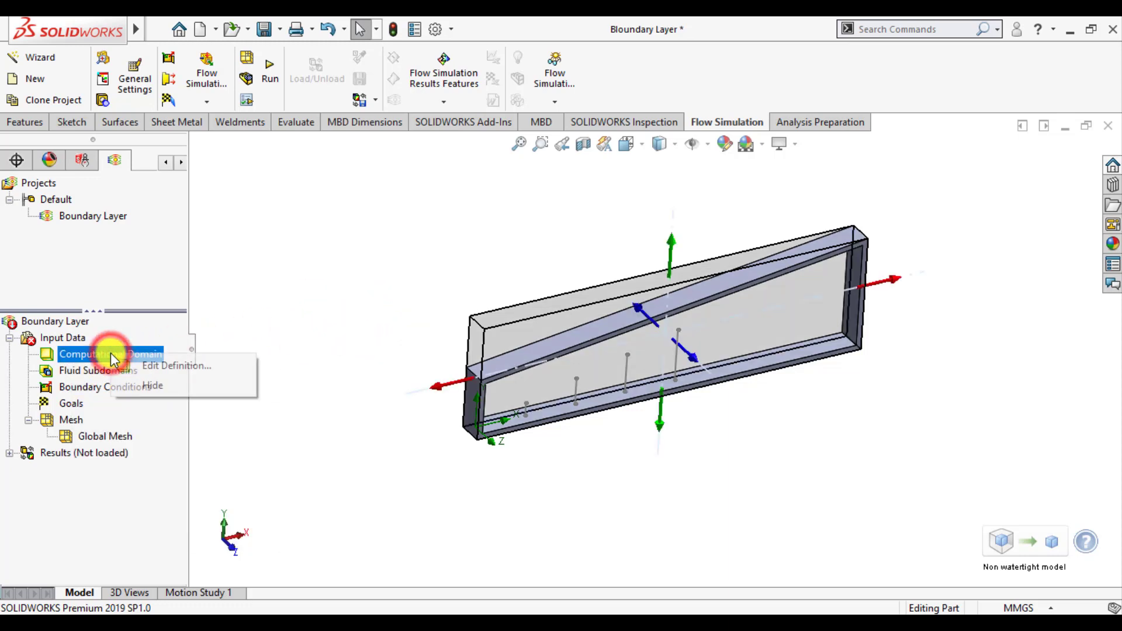
{"action": "left_click", "coordinate": [153, 367]}
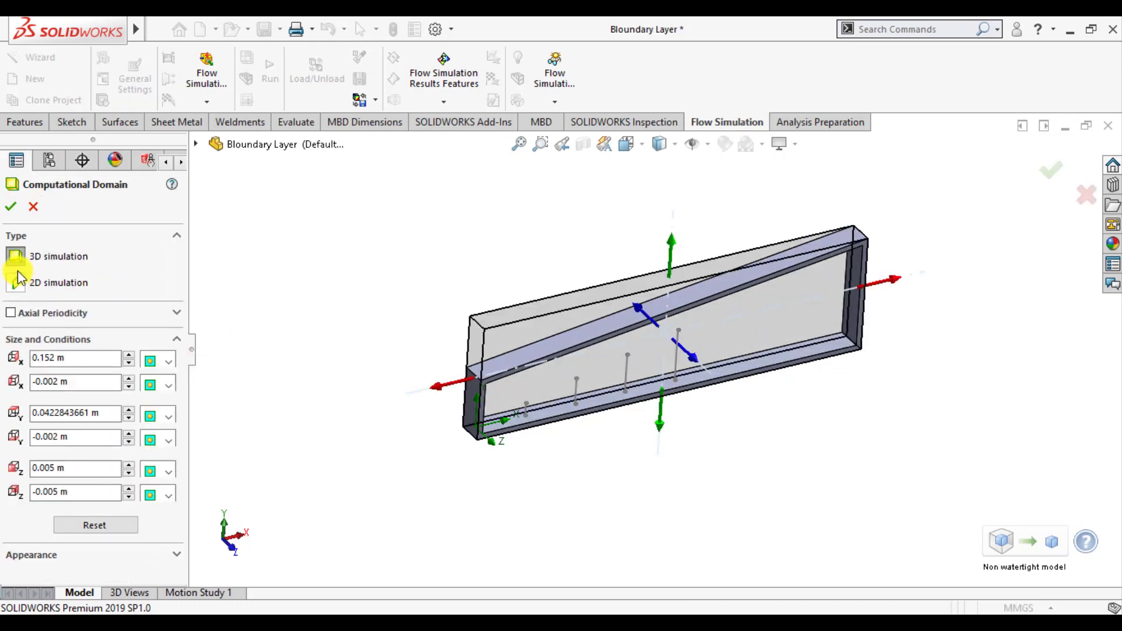
{"action": "left_click", "coordinate": [18, 285]}
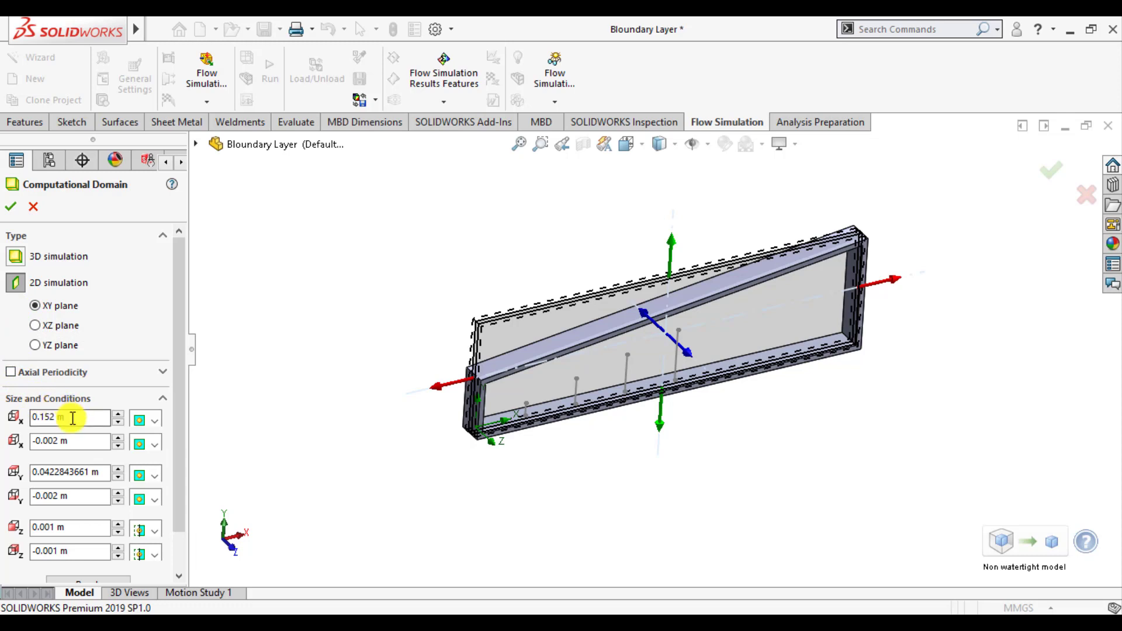
{"action": "left_click", "coordinate": [81, 525]}
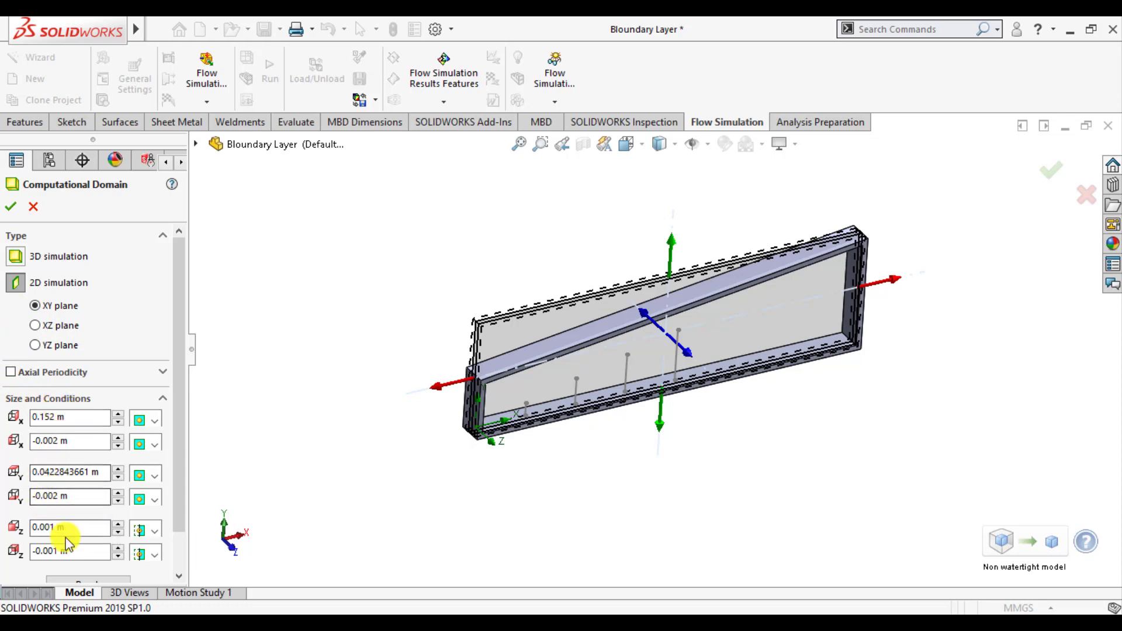
{"action": "left_click", "coordinate": [11, 208]}
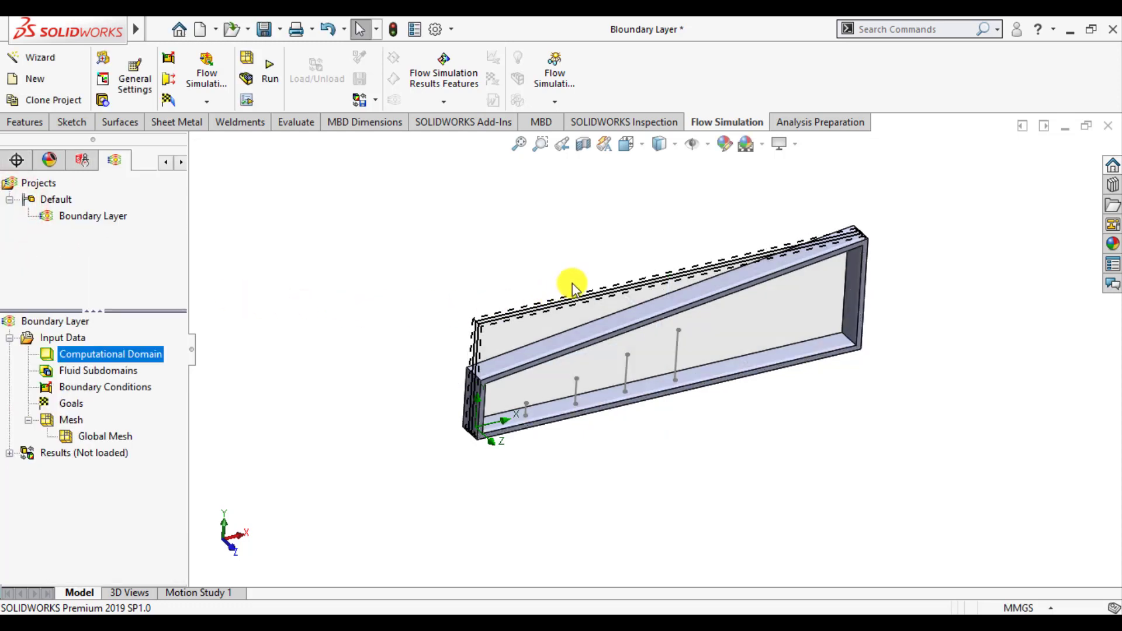
Insert an Inlet Velocity boundary condition on the inner face at the duct's short end
{"action": "scroll", "coordinate": [573, 284], "scroll_direction": "down", "scroll_amount": 1}
{"action": "scroll", "coordinate": [499, 292], "scroll_direction": "up", "scroll_amount": 2}
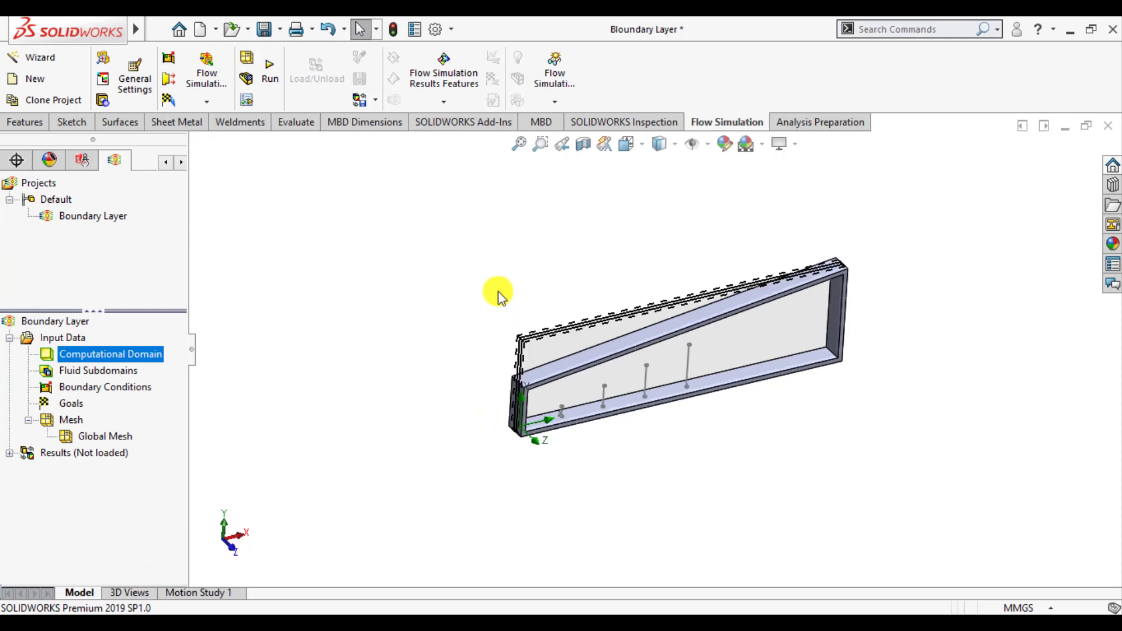
{"action": "middle_click_drag", "start_coordinate": [484, 292], "coordinate": [497, 251]}
{"action": "scroll", "coordinate": [584, 338], "scroll_direction": "down", "scroll_amount": 1}
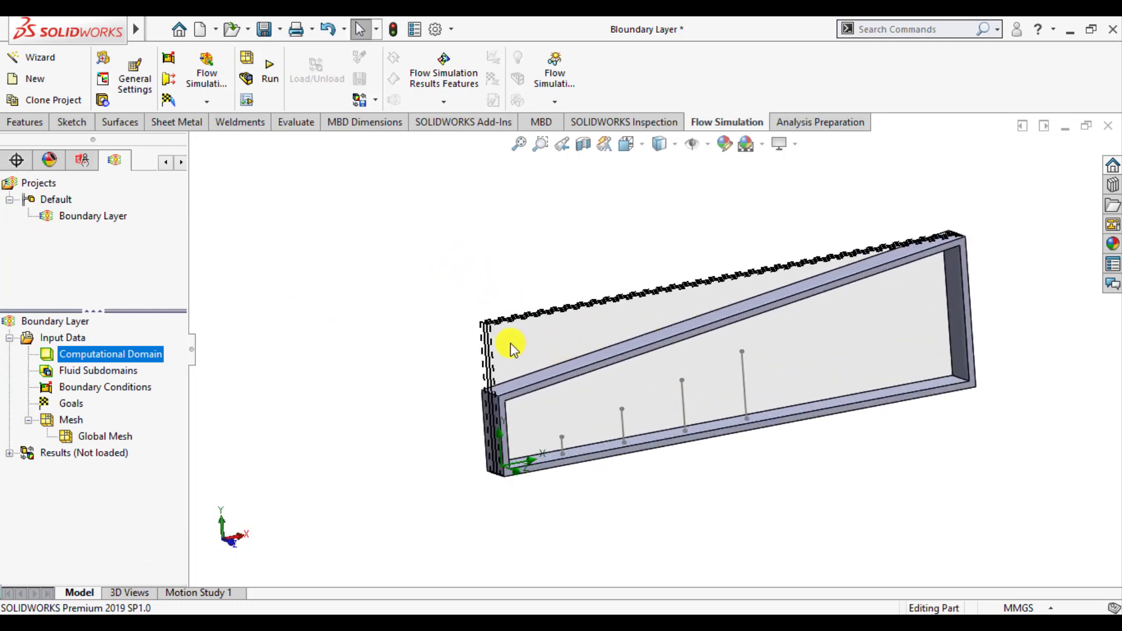
{"action": "key", "text": "f"}
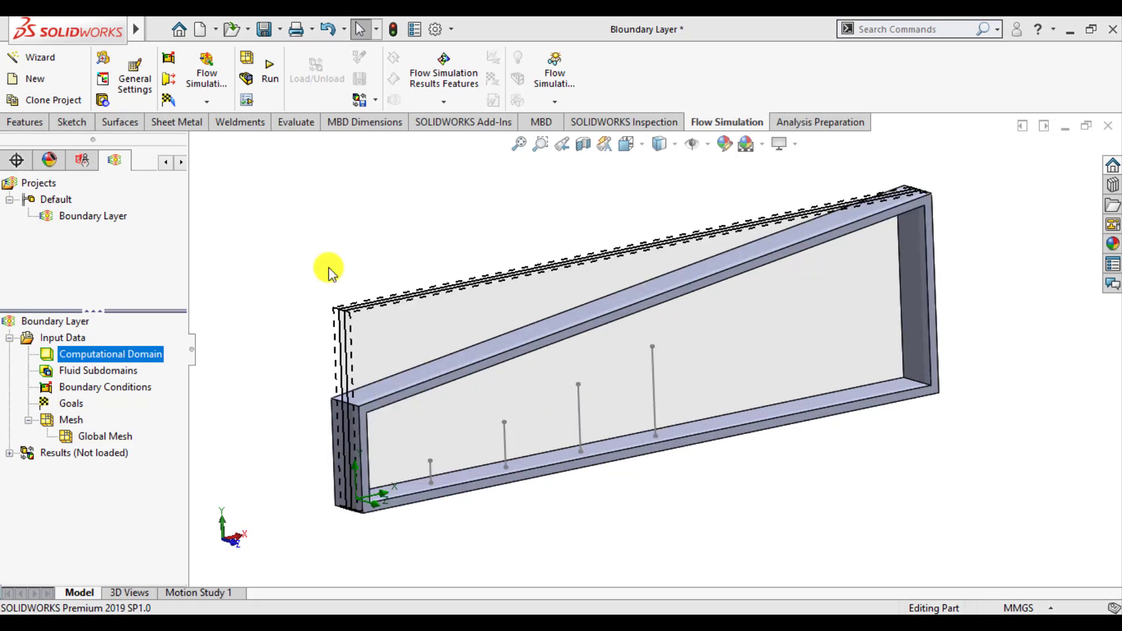
{"action": "right_click", "coordinate": [104, 386]}
{"action": "left_click", "coordinate": [152, 399]}
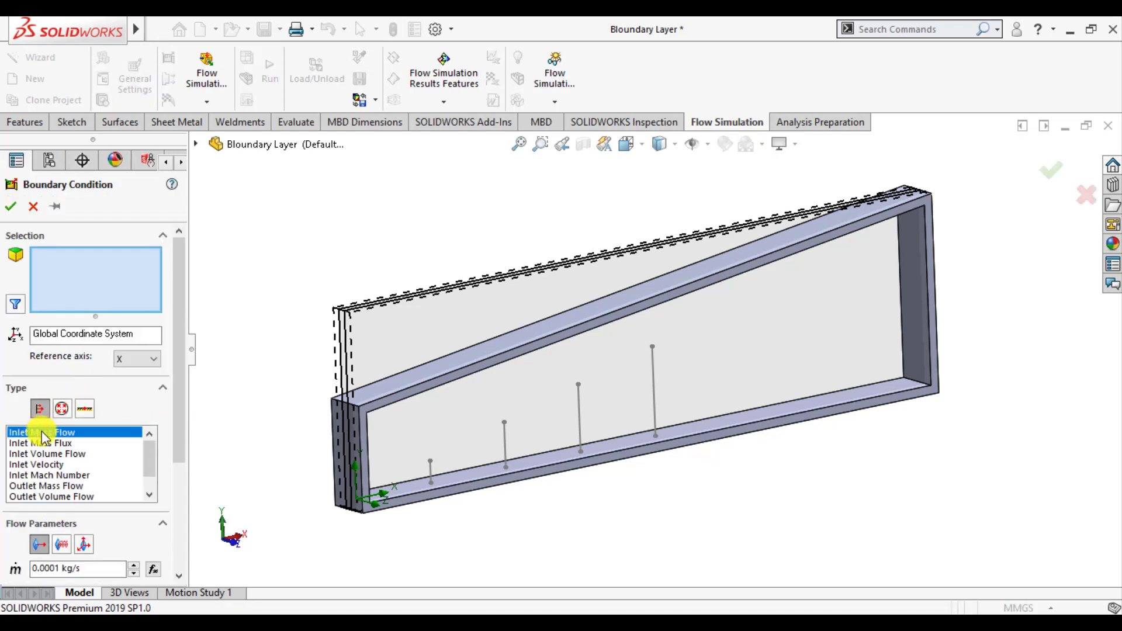
{"action": "left_click", "coordinate": [39, 464]}
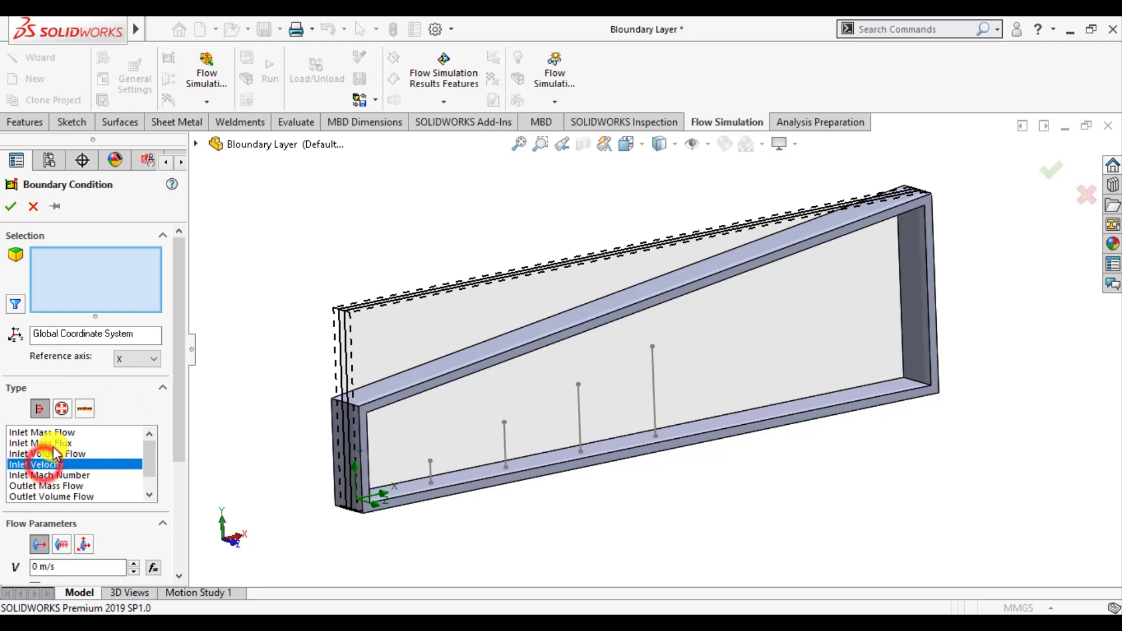
{"action": "left_click", "coordinate": [81, 284]}
{"action": "scroll", "coordinate": [498, 283], "scroll_direction": "up", "scroll_amount": 3}
{"action": "middle_click_drag", "start_coordinate": [468, 298], "coordinate": [423, 330]}
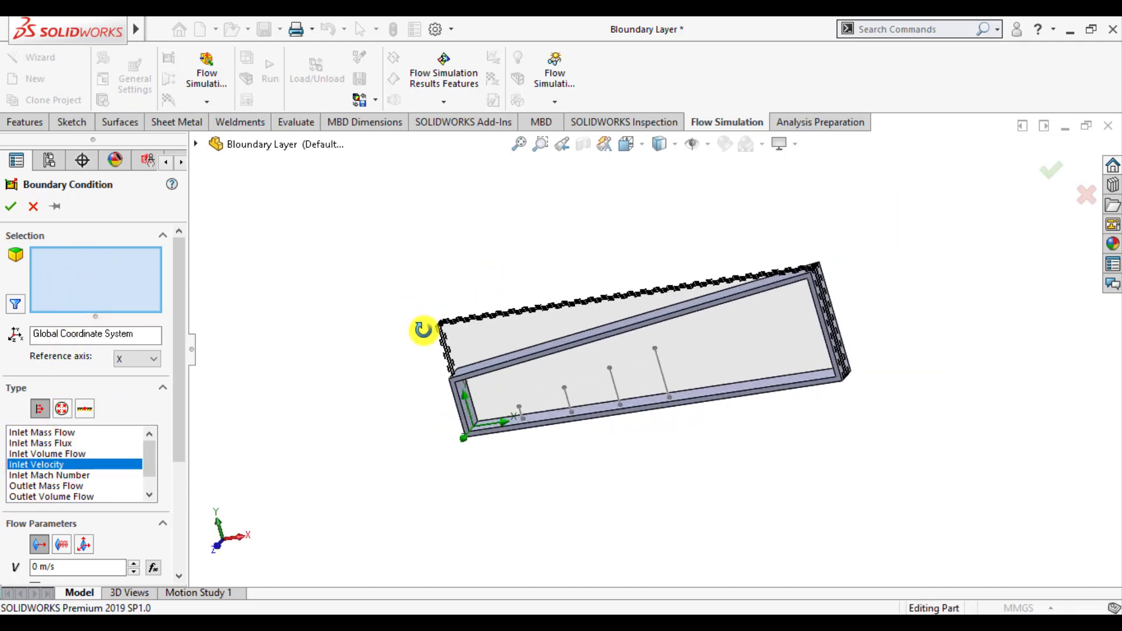
{"action": "scroll", "coordinate": [476, 407], "scroll_direction": "down", "scroll_amount": 6}
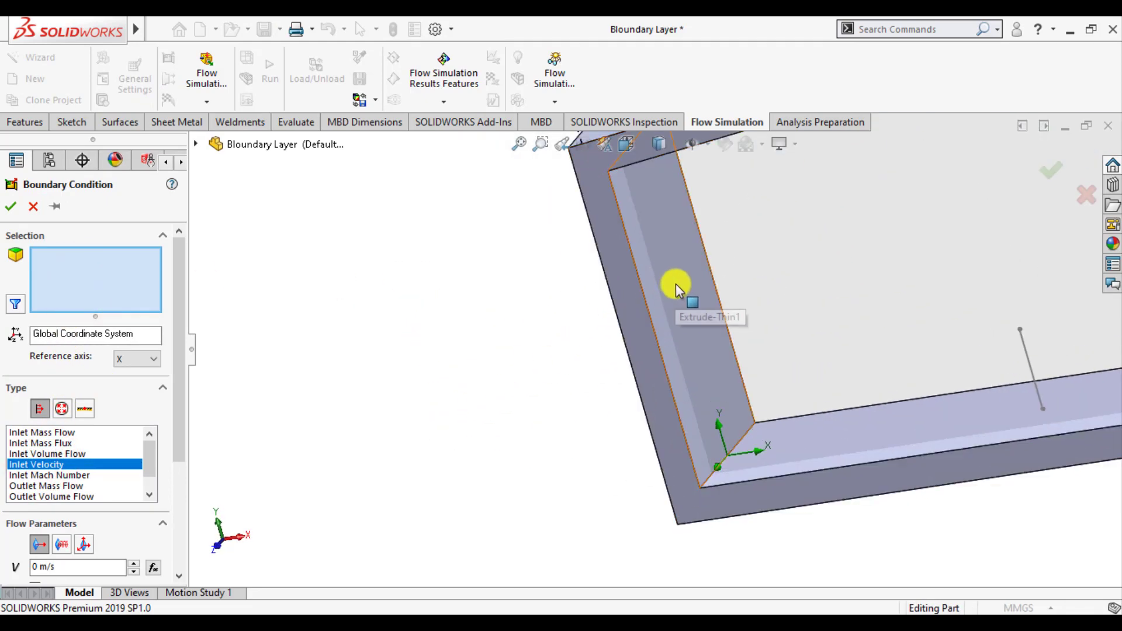
{"action": "left_click", "coordinate": [677, 289]}
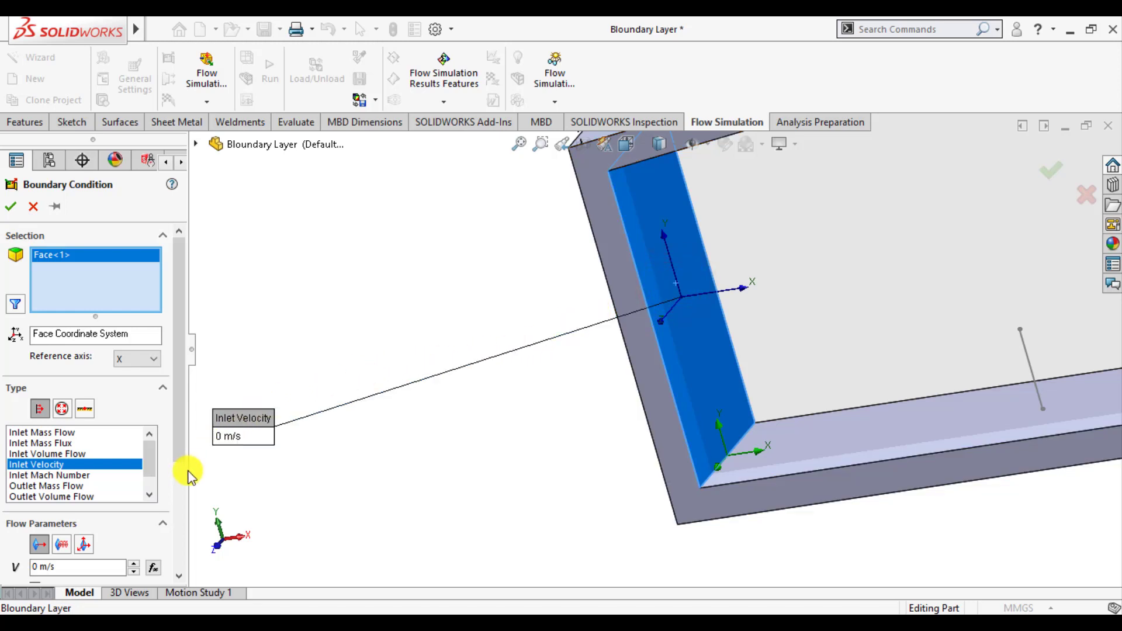
Set the inlet's velocity normal to the face to 0.1 m/s and accept the boundary condition
{"action": "left_click_drag", "start_coordinate": [181, 444], "coordinate": [180, 549]}
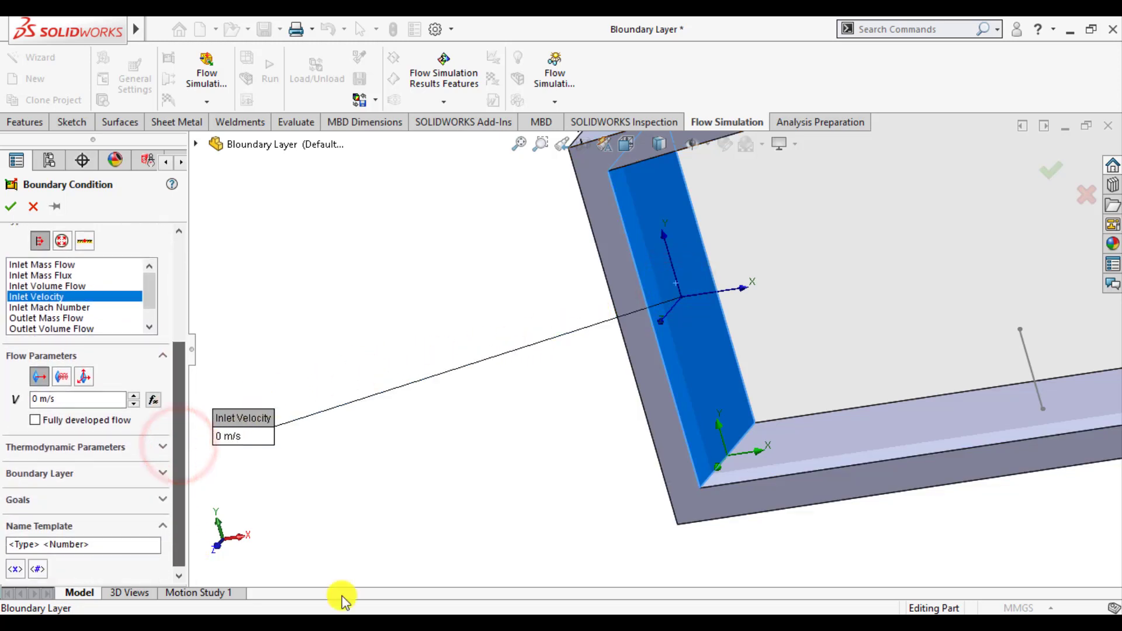
{"action": "double_click", "coordinate": [33, 400]}
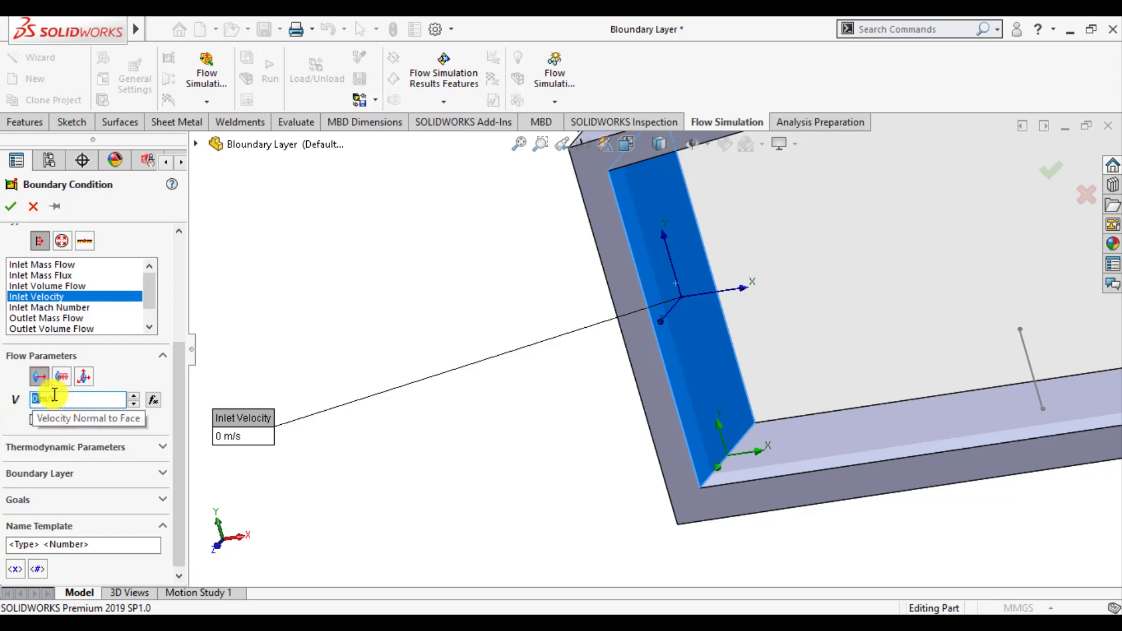
{"action": "type", "text": ".1"}
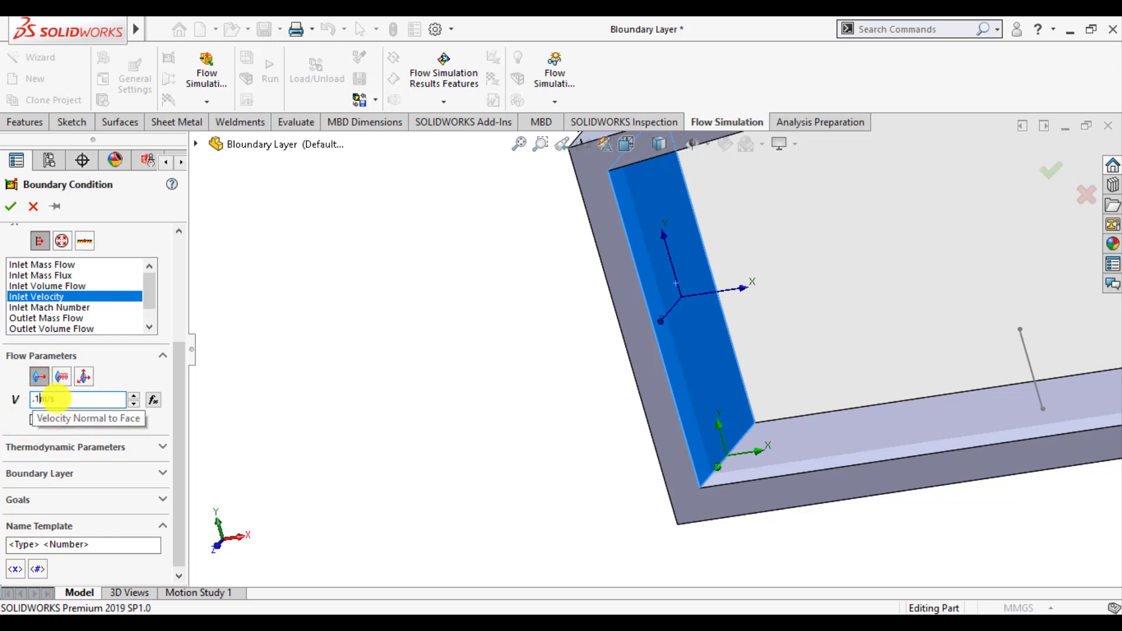
{"action": "key", "text": "Return"}
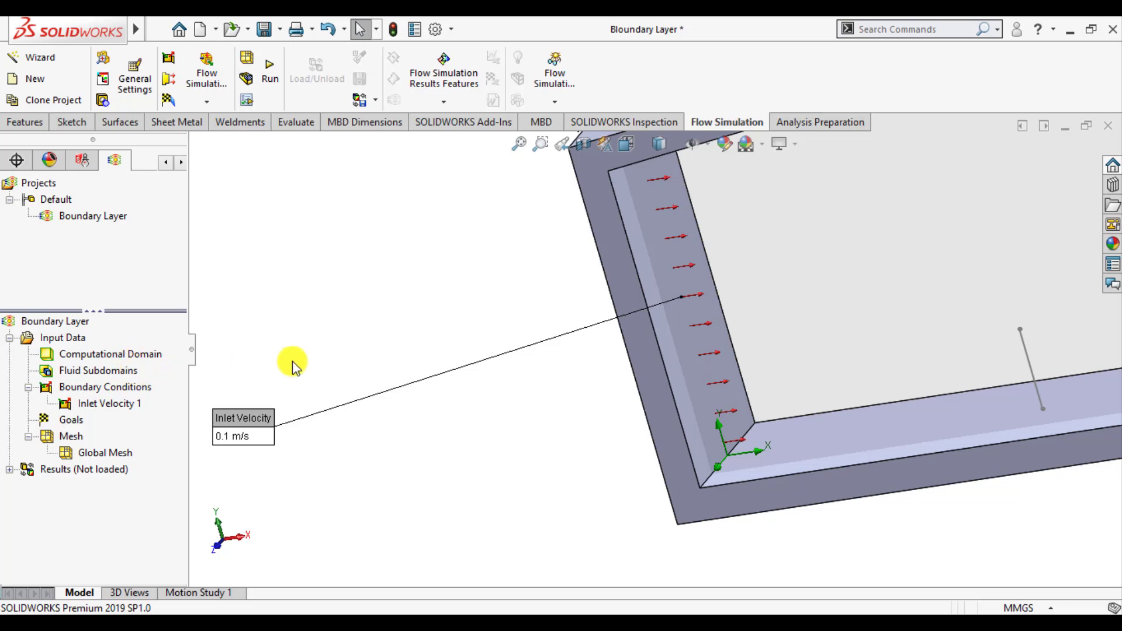
Add an Environment Pressure boundary condition on the inner face at the duct's tall end, keeping 101325 Pa and 293.2 K
{"action": "middle_click_drag", "start_coordinate": [392, 324], "coordinate": [687, 321]}
{"action": "scroll", "coordinate": [687, 321], "scroll_direction": "down", "scroll_amount": 2}
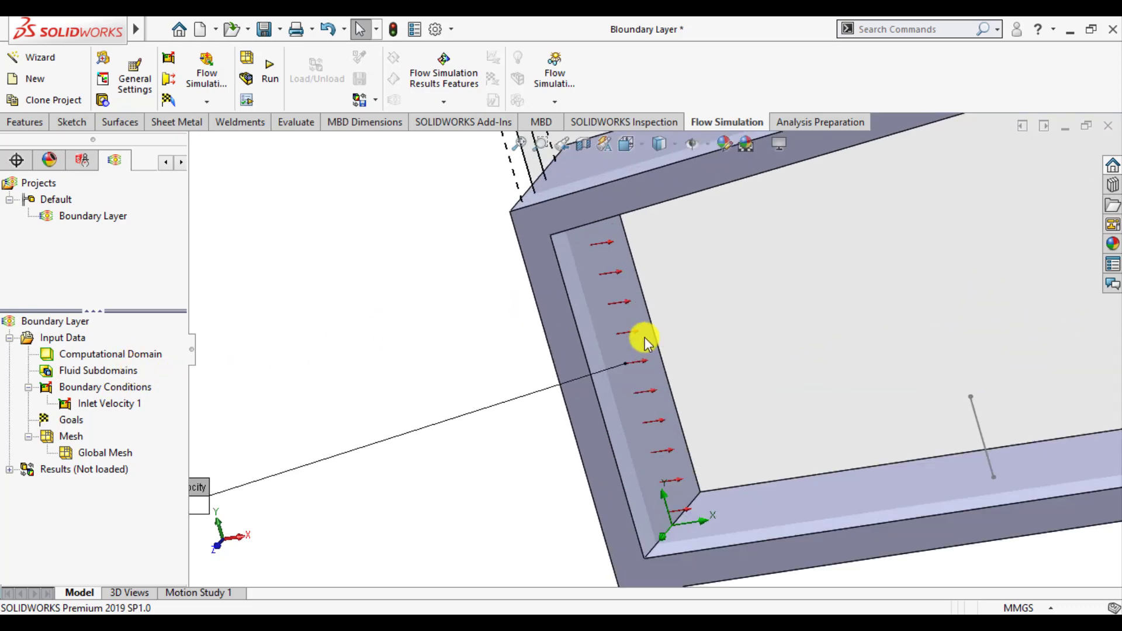
{"action": "scroll", "coordinate": [626, 355], "scroll_direction": "down", "scroll_amount": 3}
{"action": "scroll", "coordinate": [627, 355], "scroll_direction": "up", "scroll_amount": 4}
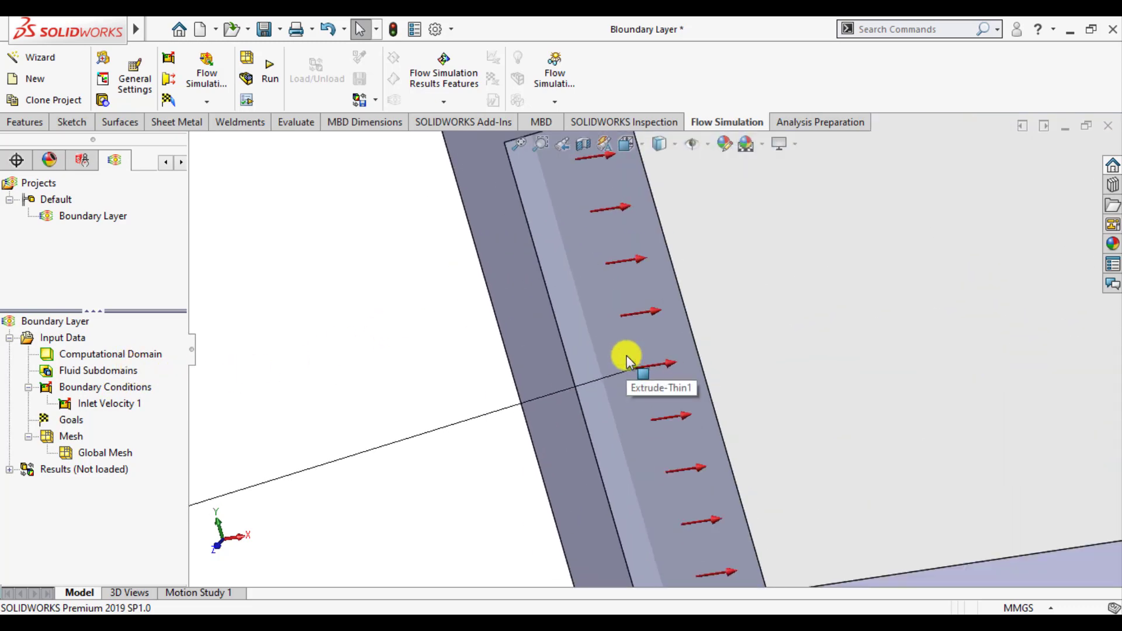
{"action": "scroll", "coordinate": [344, 395], "scroll_direction": "up", "scroll_amount": 4}
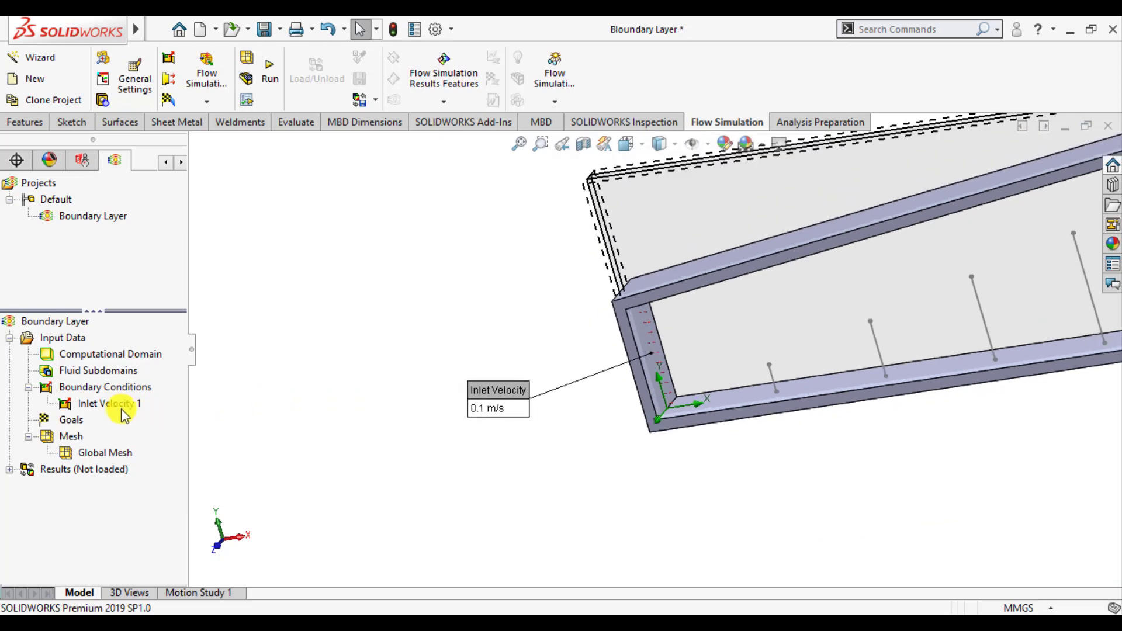
{"action": "right_click", "coordinate": [120, 391]}
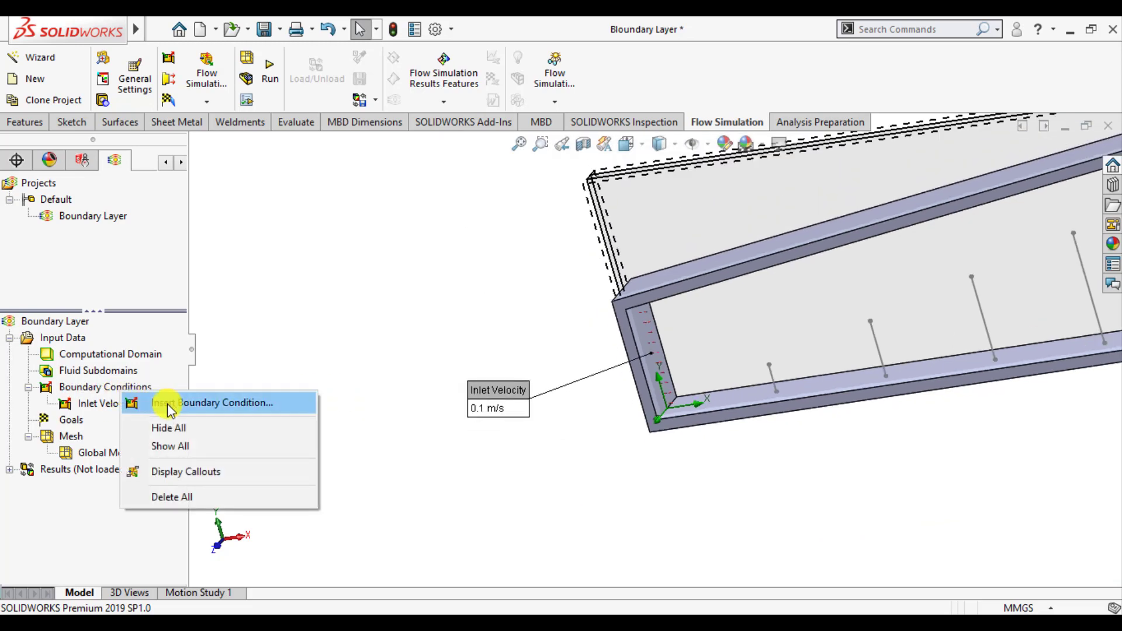
{"action": "left_click", "coordinate": [167, 405]}
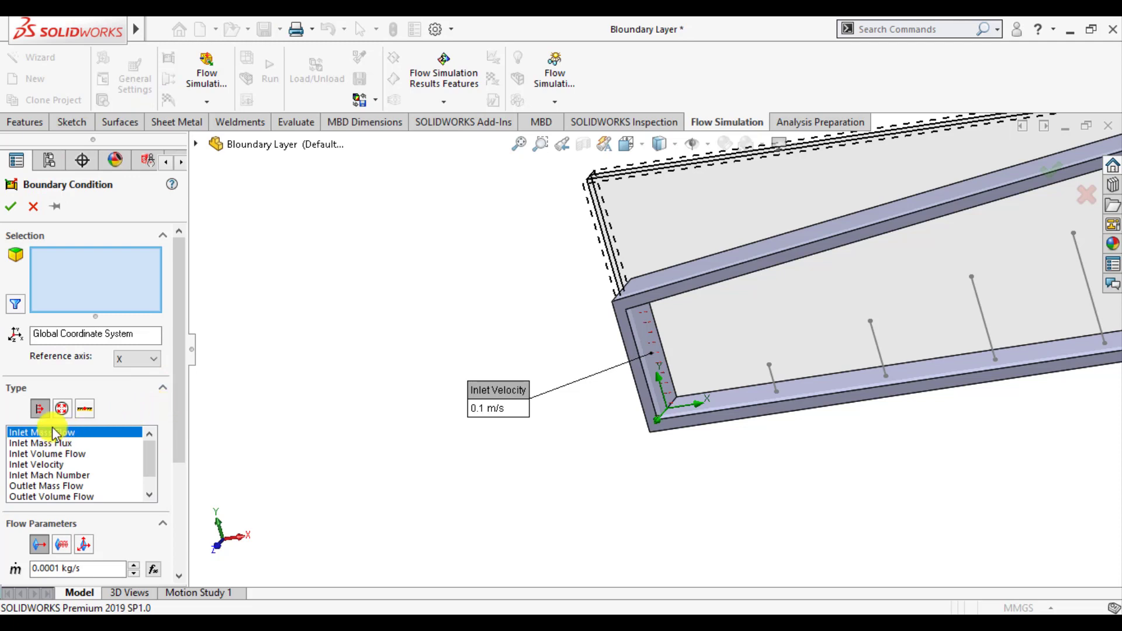
{"action": "left_click", "coordinate": [62, 409]}
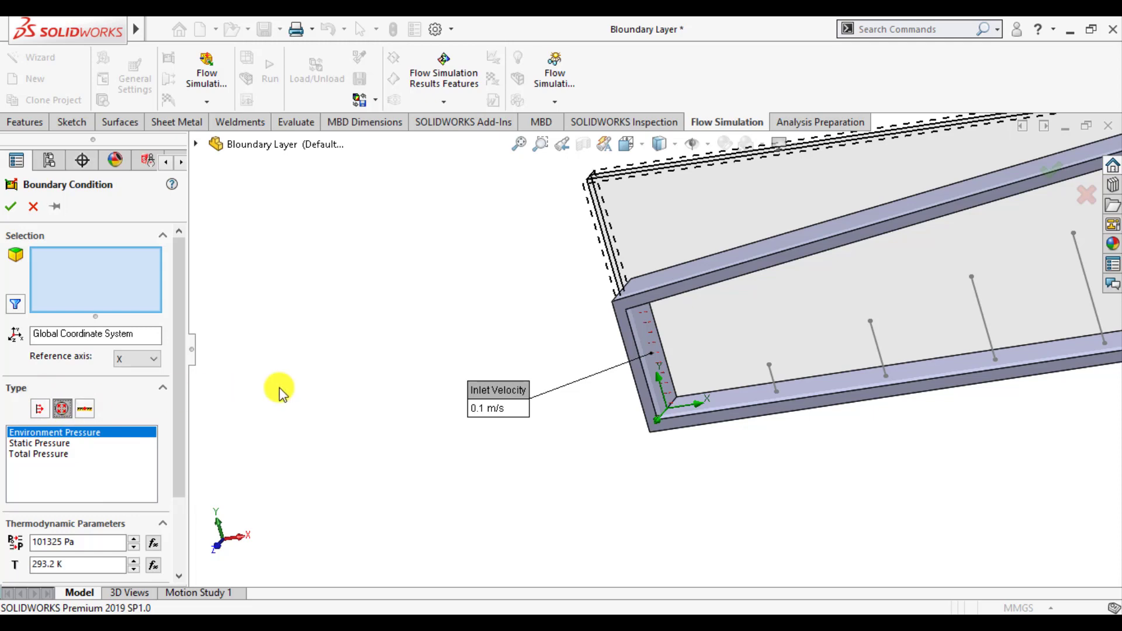
{"action": "key", "text": "f"}
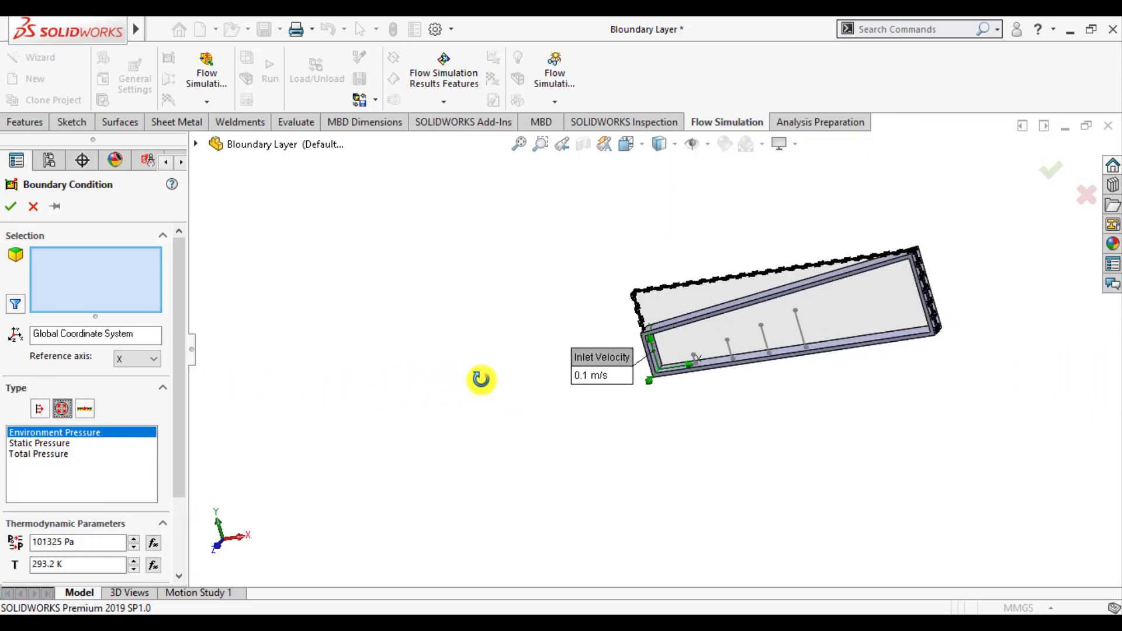
{"action": "middle_click_drag", "start_coordinate": [479, 378], "coordinate": [554, 343]}
{"action": "scroll", "coordinate": [832, 280], "scroll_direction": "down", "scroll_amount": 3}
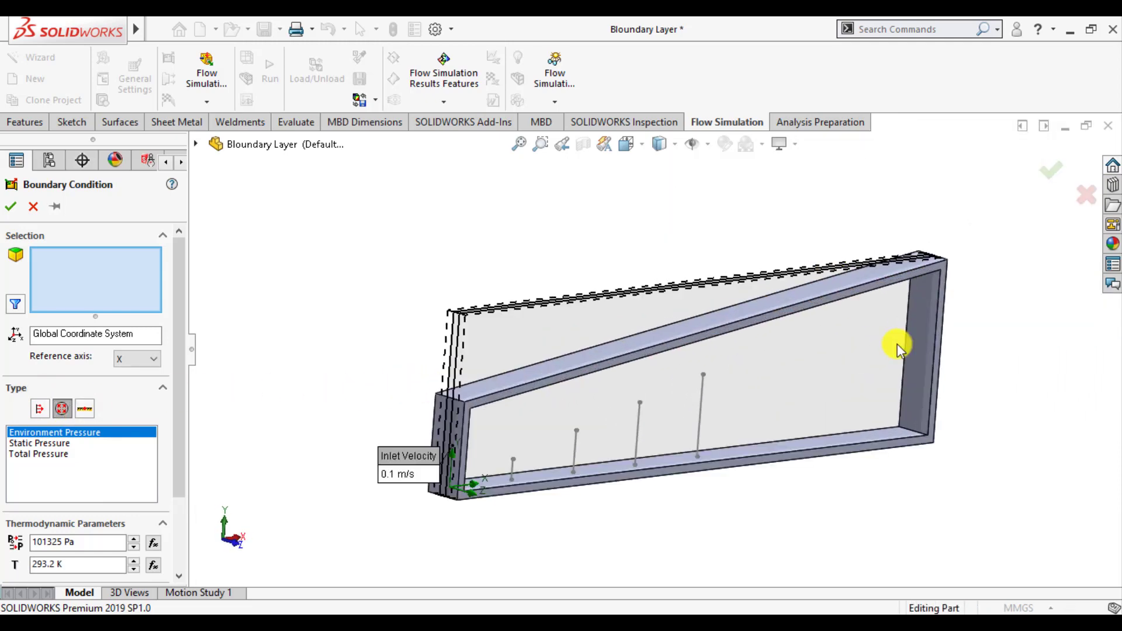
{"action": "left_click", "coordinate": [923, 368]}
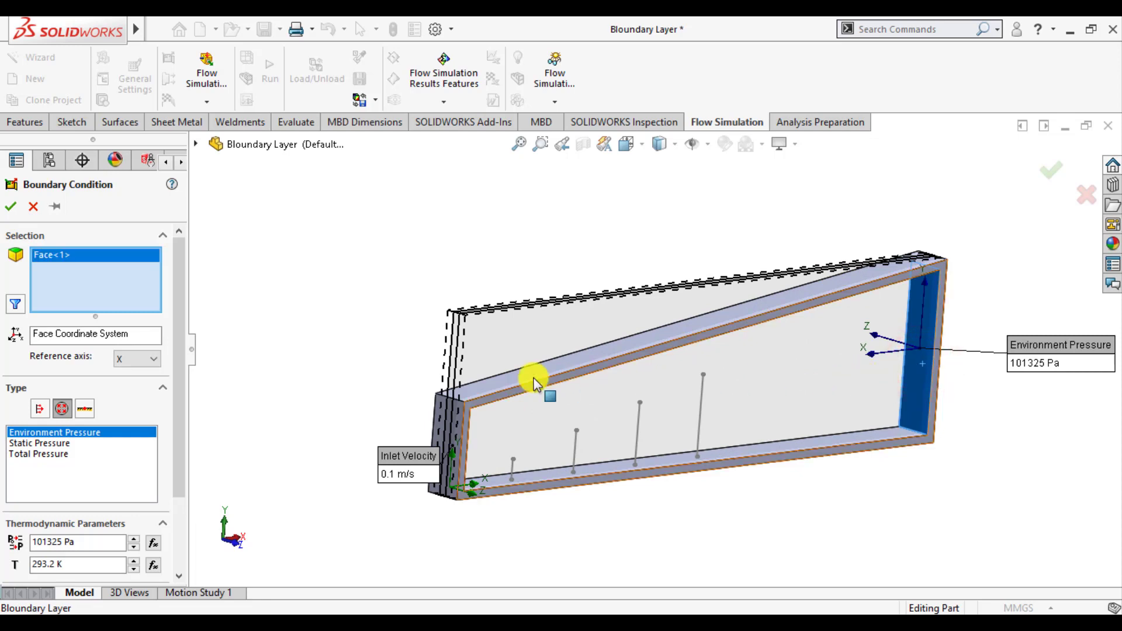
{"action": "left_click", "coordinate": [13, 207]}
{"action": "left_click", "coordinate": [360, 292]}
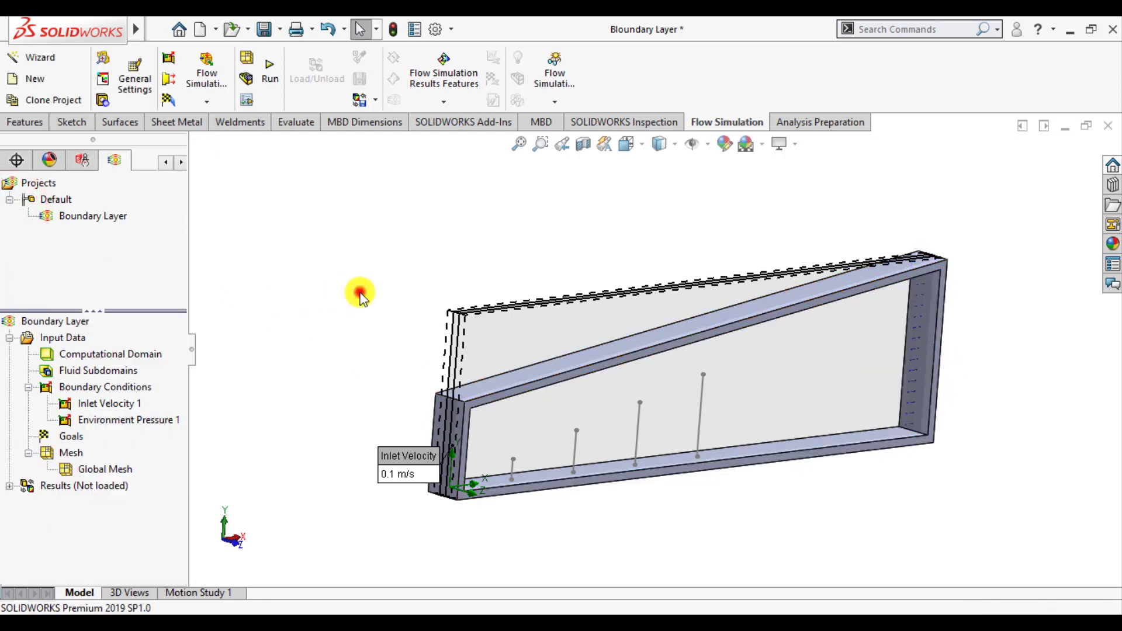
{"action": "scroll", "coordinate": [935, 390], "scroll_direction": "down", "scroll_amount": 8}
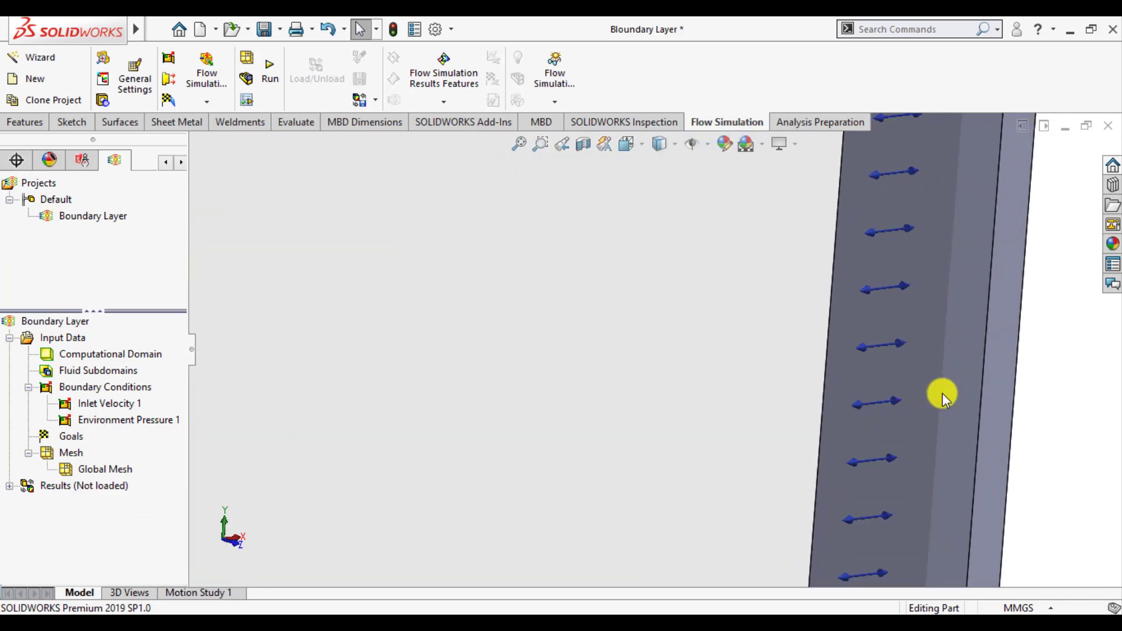
{"action": "scroll", "coordinate": [937, 394], "scroll_direction": "up", "scroll_amount": 8}
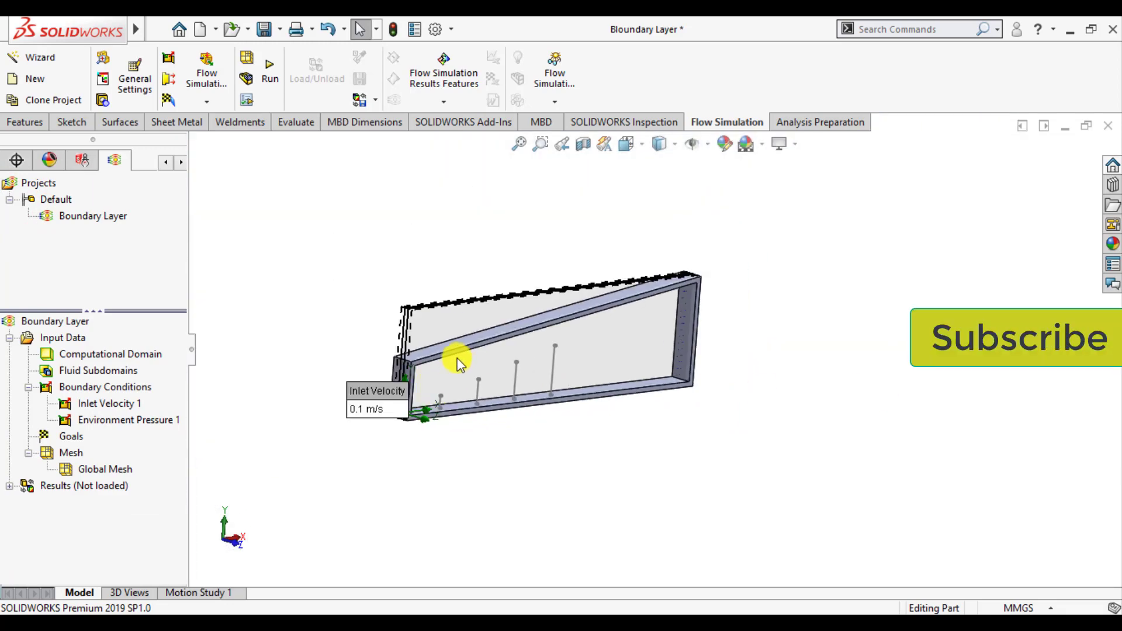
{"action": "left_click", "coordinate": [297, 358]}
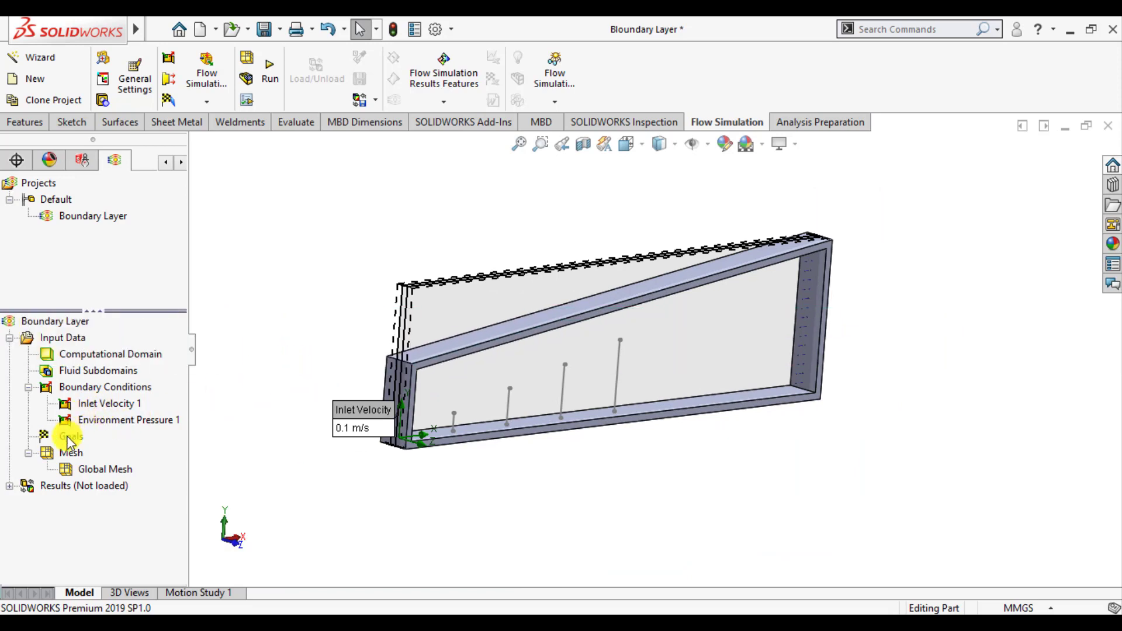
Insert a Real Wall boundary condition on the inner face of the duct's bottom wall
{"action": "right_click", "coordinate": [76, 391]}
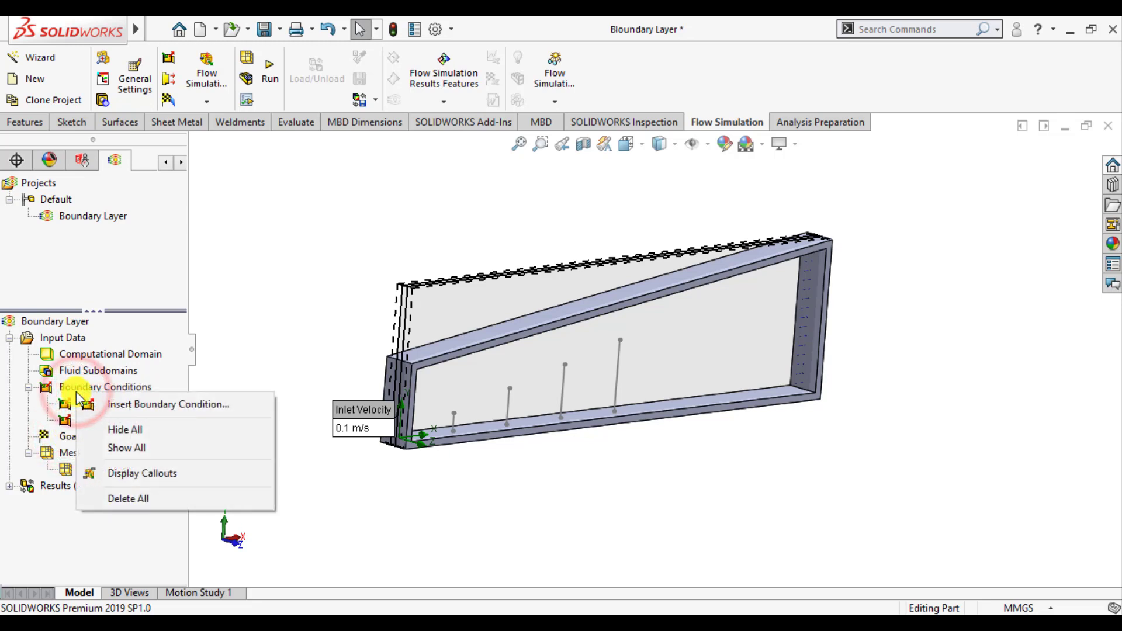
{"action": "left_click", "coordinate": [108, 406]}
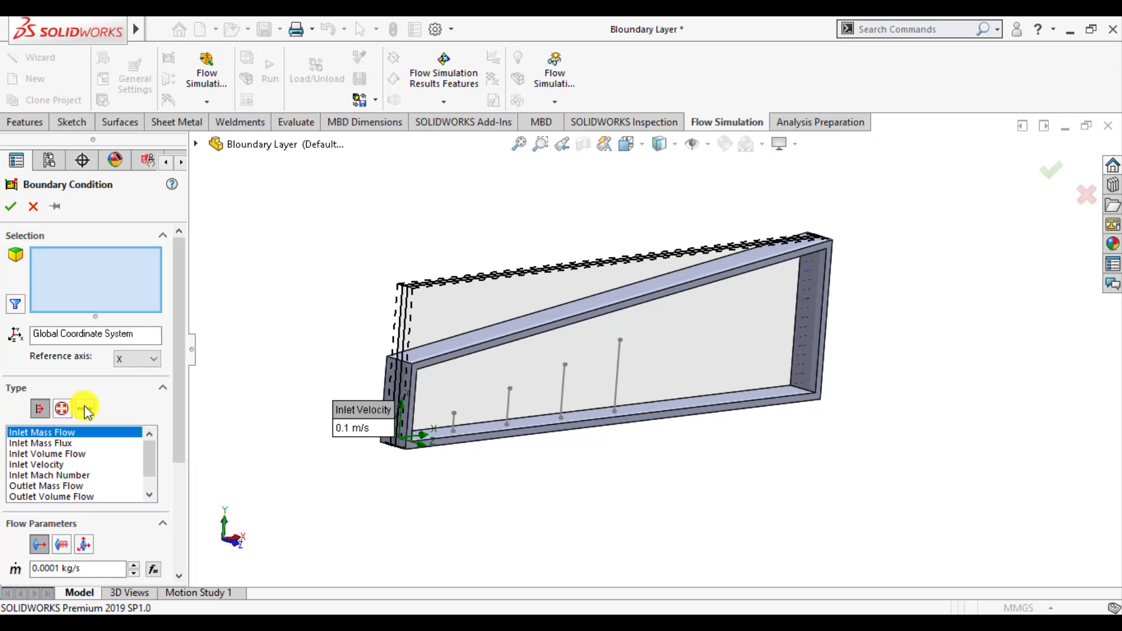
{"action": "left_click", "coordinate": [85, 408]}
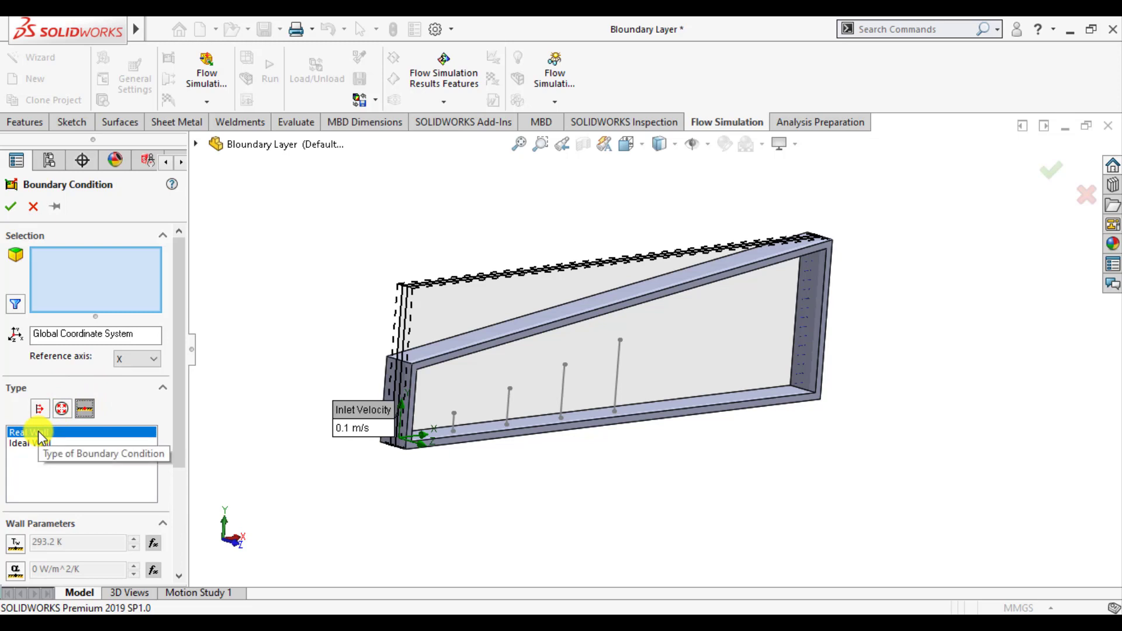
{"action": "middle_click_drag", "start_coordinate": [602, 483], "coordinate": [584, 502]}
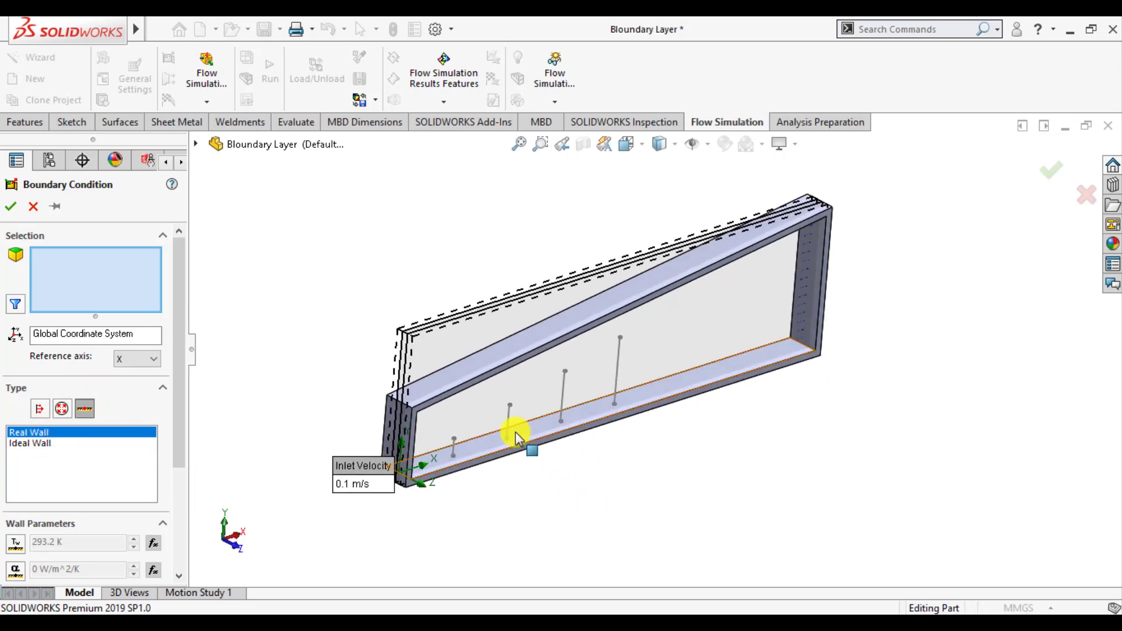
{"action": "left_click", "coordinate": [524, 432]}
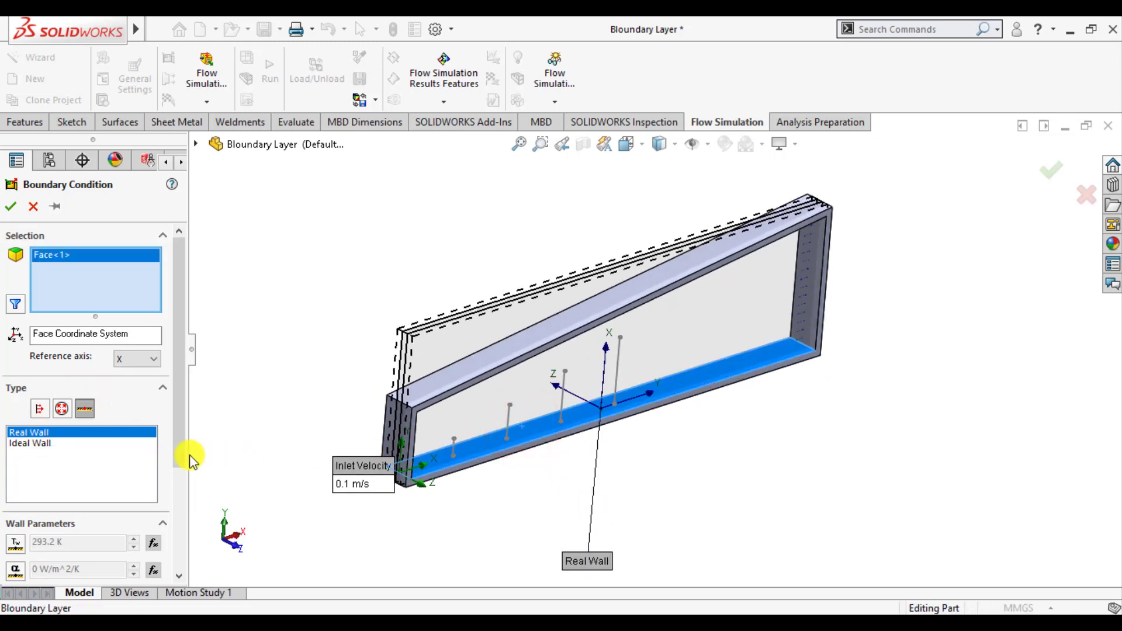
Enable wall roughness for the Real Wall condition and set it to 0.5 micrometer
{"action": "left_click_drag", "start_coordinate": [182, 453], "coordinate": [179, 503]}
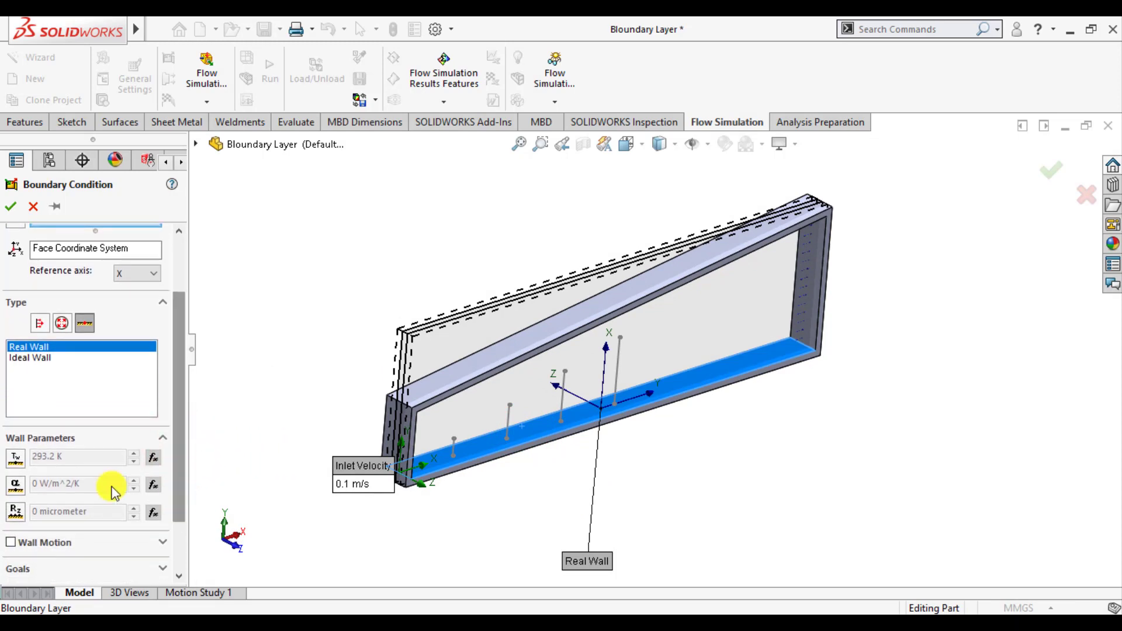
{"action": "left_click", "coordinate": [20, 512]}
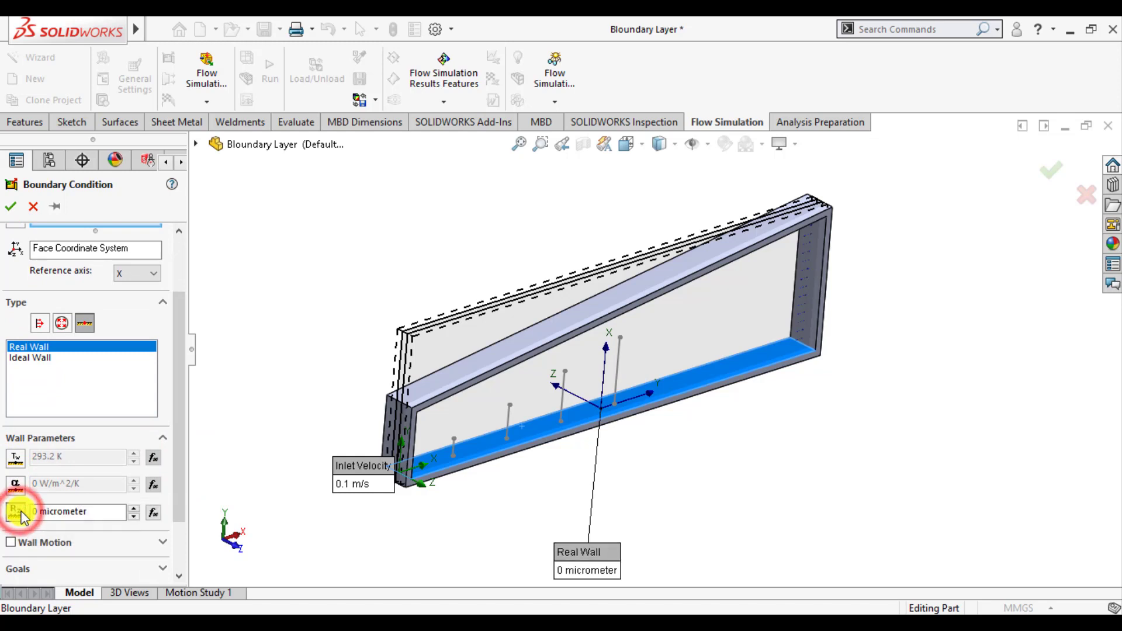
{"action": "left_click", "coordinate": [36, 514]}
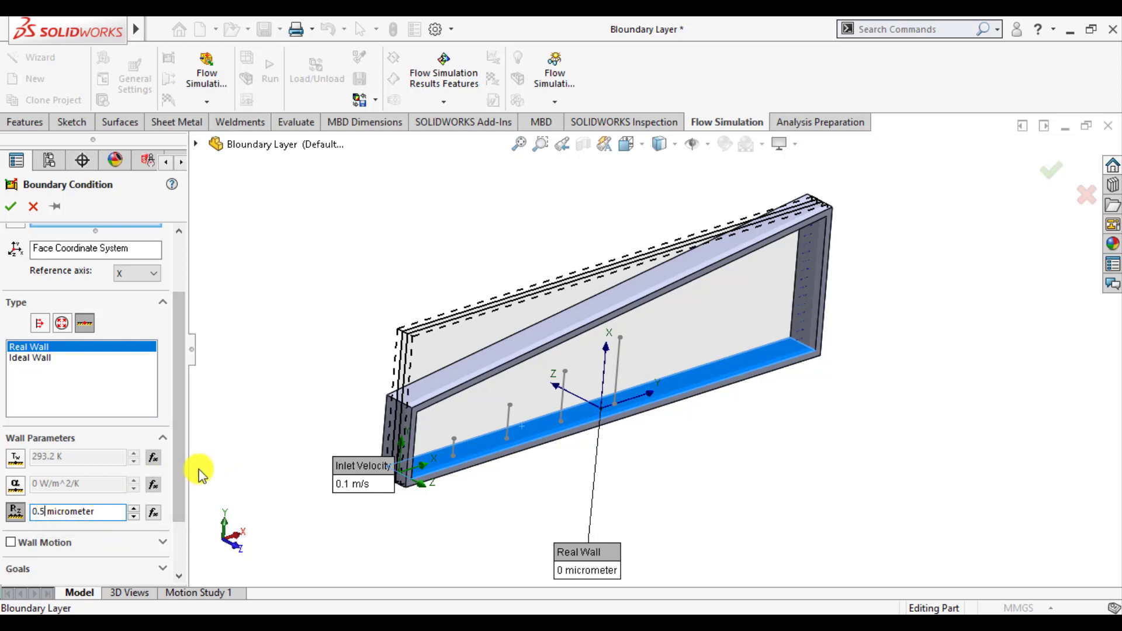
{"action": "left_click_drag", "start_coordinate": [177, 475], "coordinate": [177, 500]}
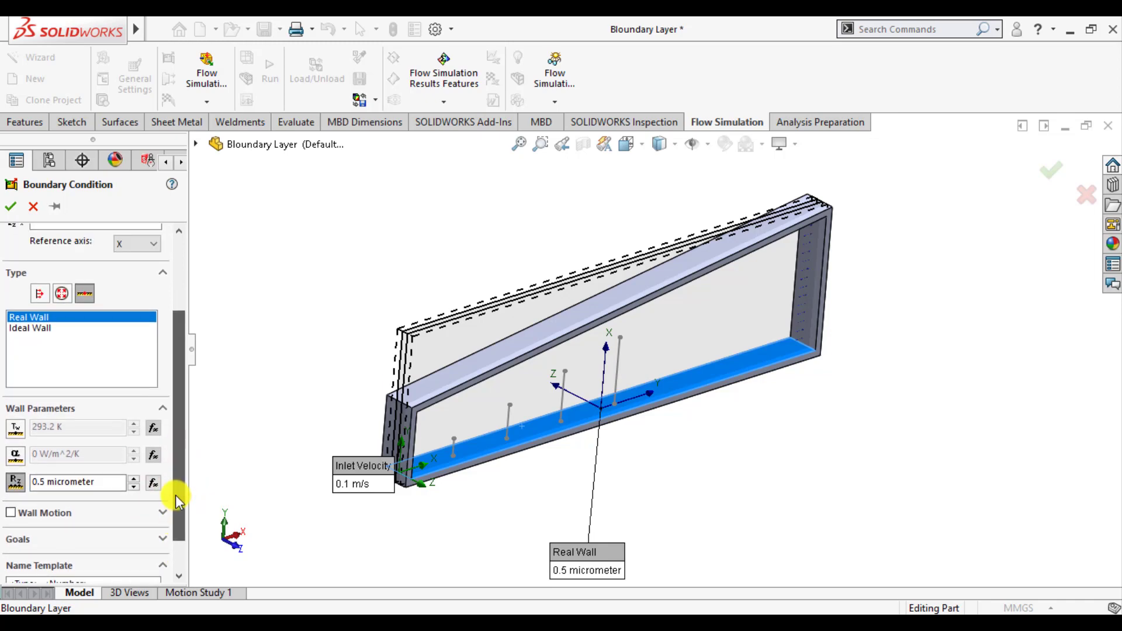
Add the inner face of the sloped top wall to the Real Wall condition and accept it
{"action": "middle_click_drag", "start_coordinate": [368, 395], "coordinate": [325, 258]}
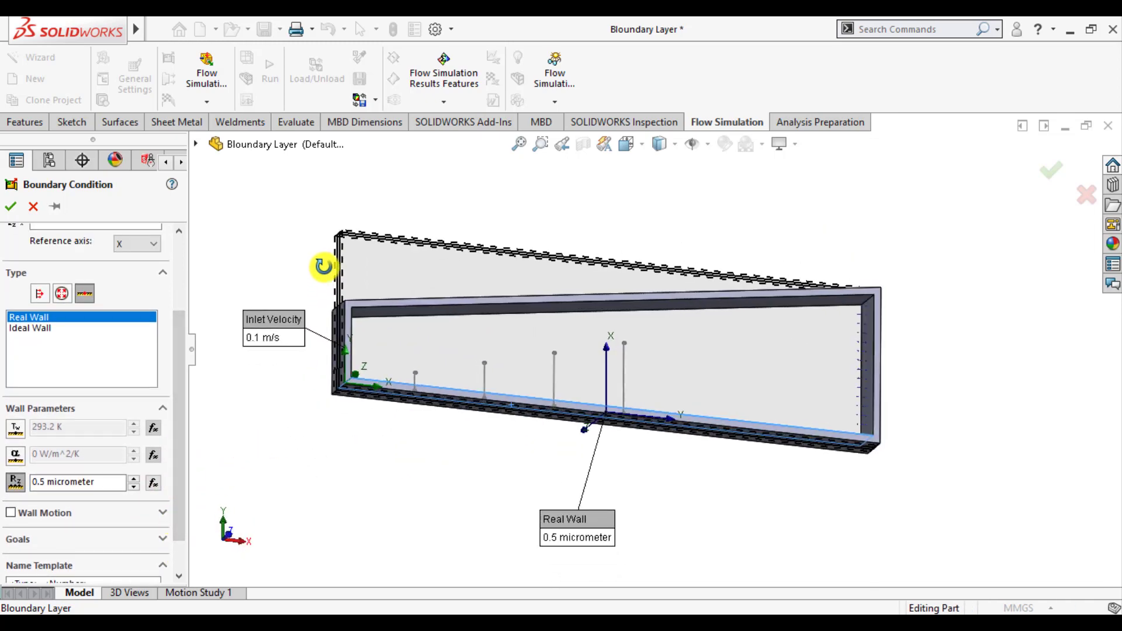
{"action": "left_click", "coordinate": [367, 315]}
{"action": "middle_click_drag", "start_coordinate": [326, 401], "coordinate": [297, 490]}
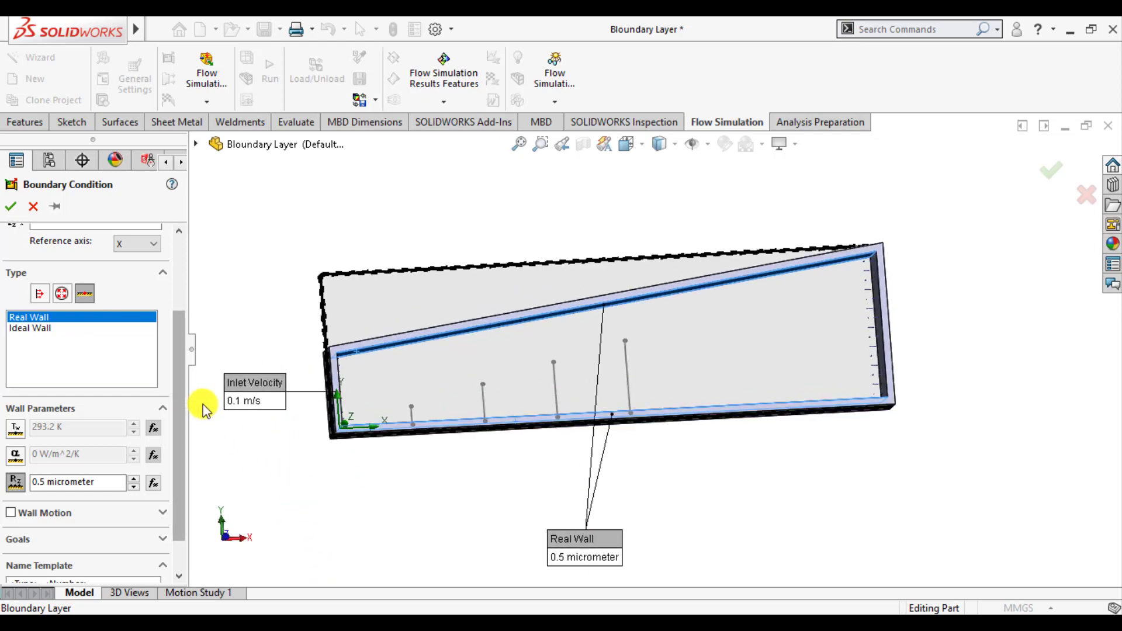
{"action": "left_click_drag", "start_coordinate": [181, 398], "coordinate": [179, 322]}
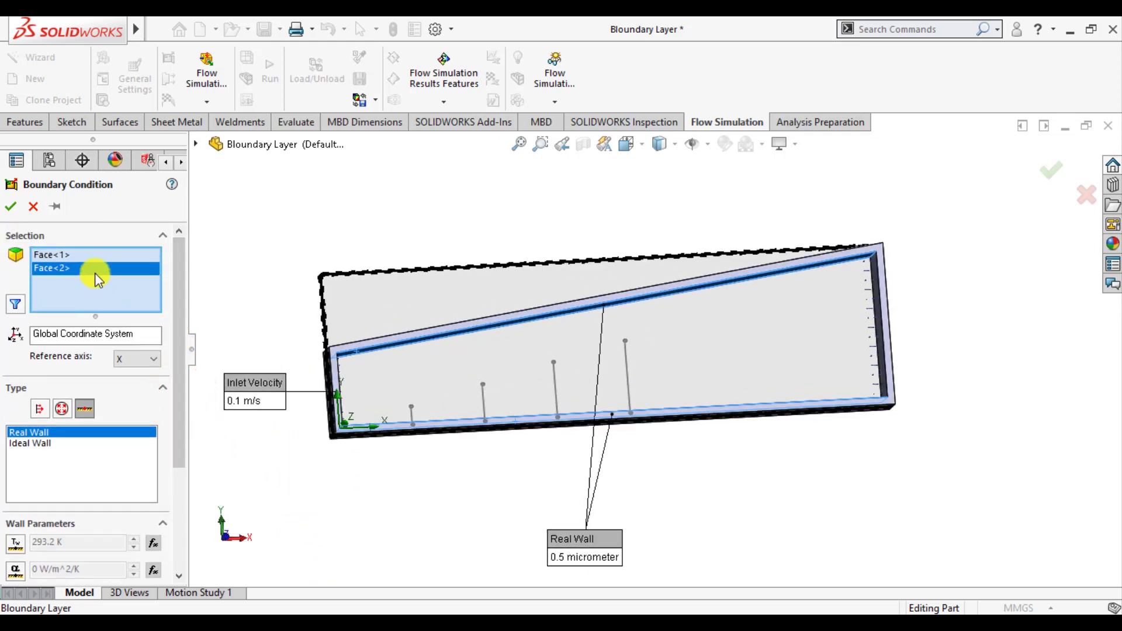
{"action": "middle_click_drag", "start_coordinate": [426, 519], "coordinate": [446, 596]}
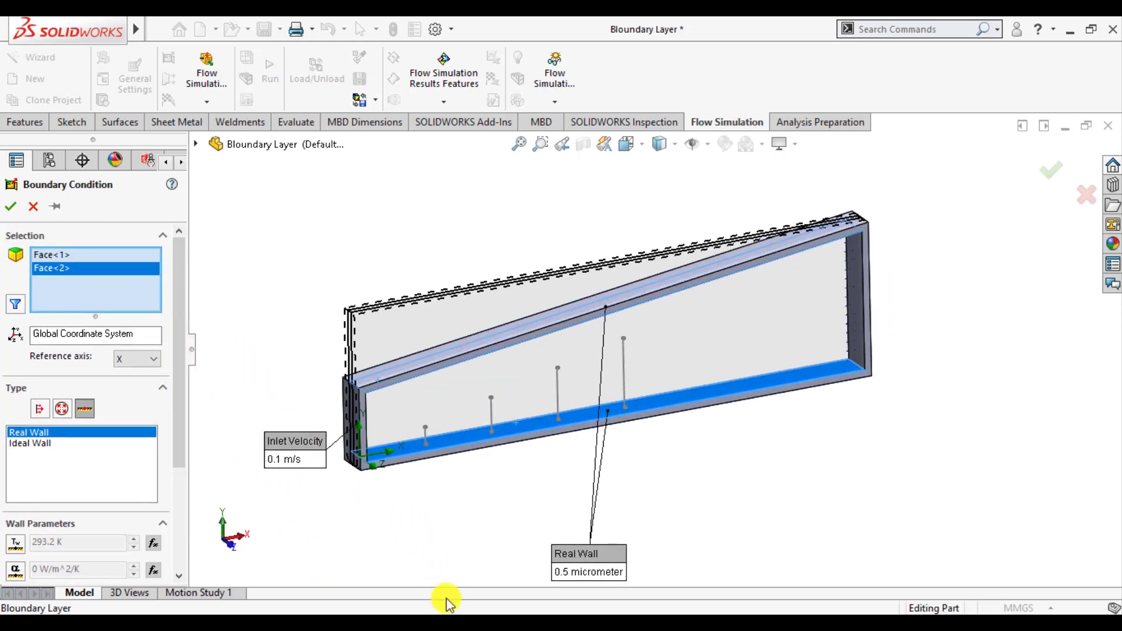
{"action": "left_click", "coordinate": [10, 206]}
{"action": "left_click", "coordinate": [357, 232]}
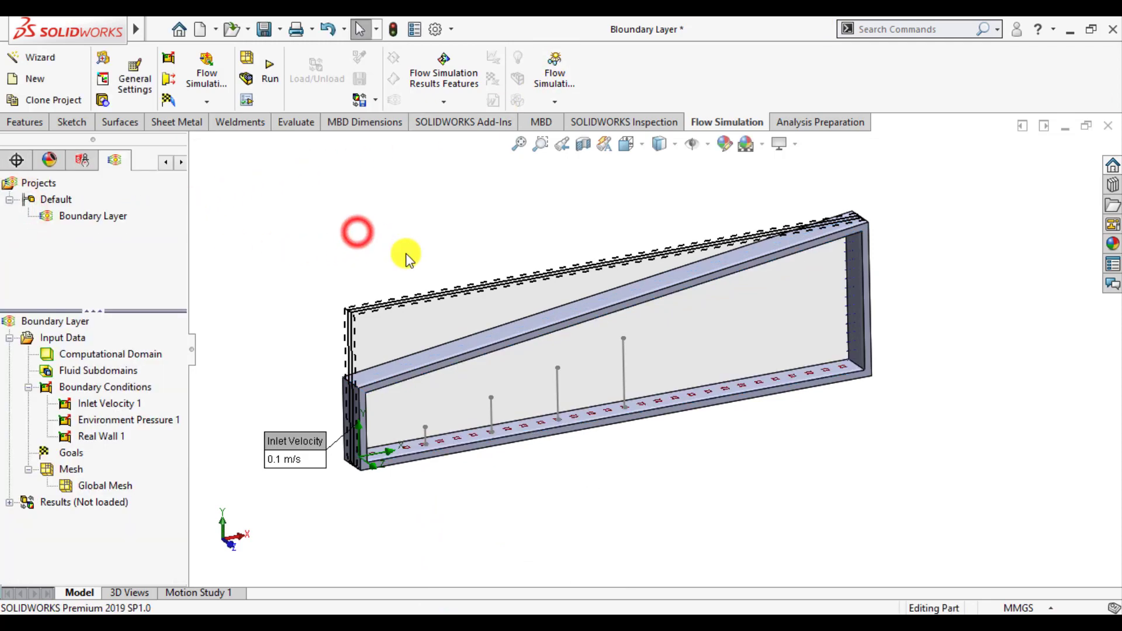
Insert a surface goal for average Velocity (X) on the inner face of the duct's bottom wall
{"action": "scroll", "coordinate": [408, 257], "scroll_direction": "up", "scroll_amount": 2}
{"action": "scroll", "coordinate": [452, 366], "scroll_direction": "down", "scroll_amount": 2}
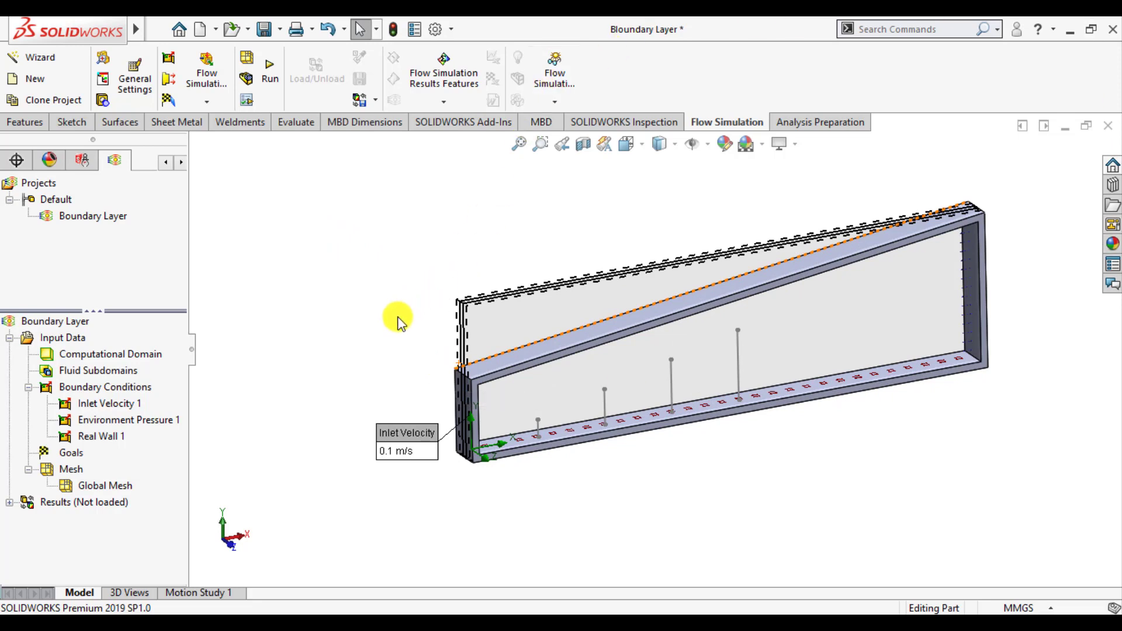
{"action": "right_click", "coordinate": [70, 454]}
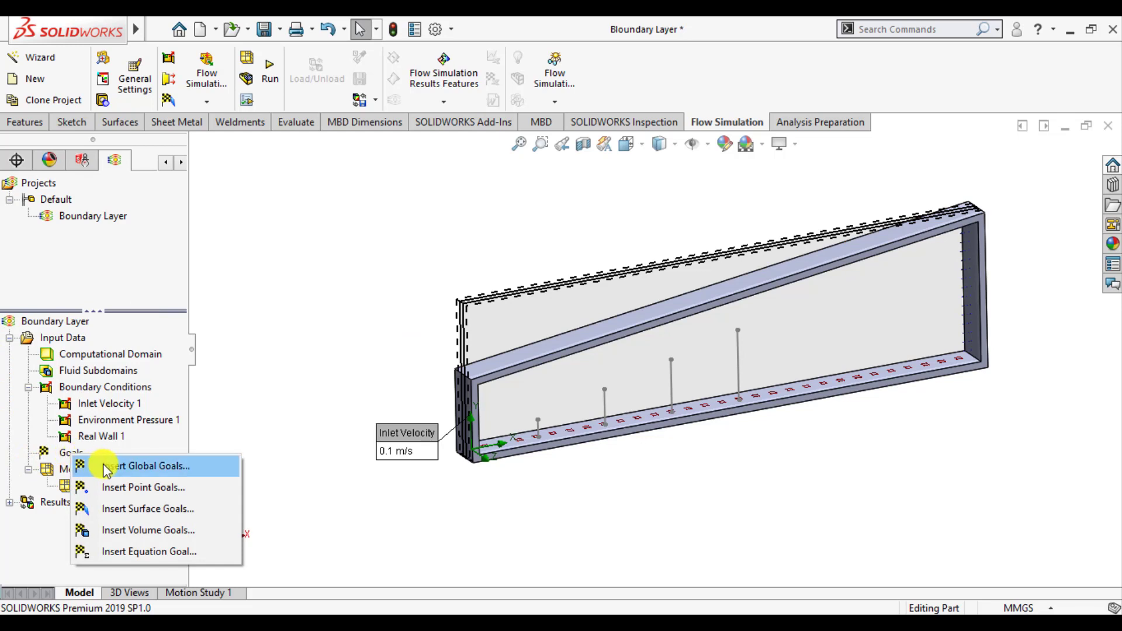
{"action": "left_click", "coordinate": [127, 506]}
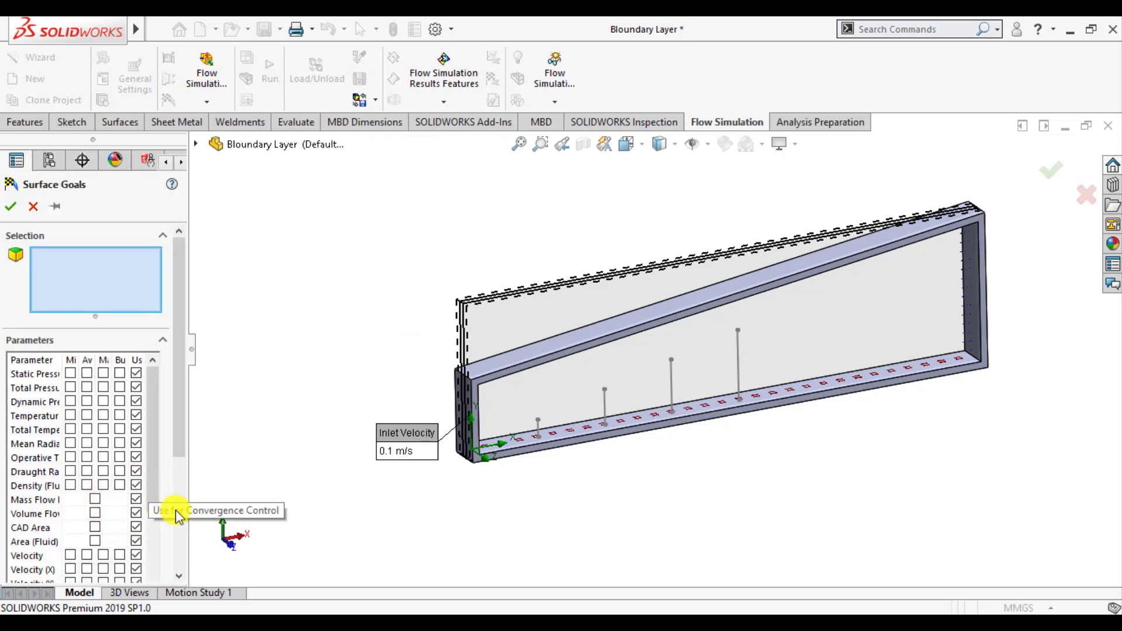
{"action": "left_click_drag", "start_coordinate": [188, 531], "coordinate": [255, 531]}
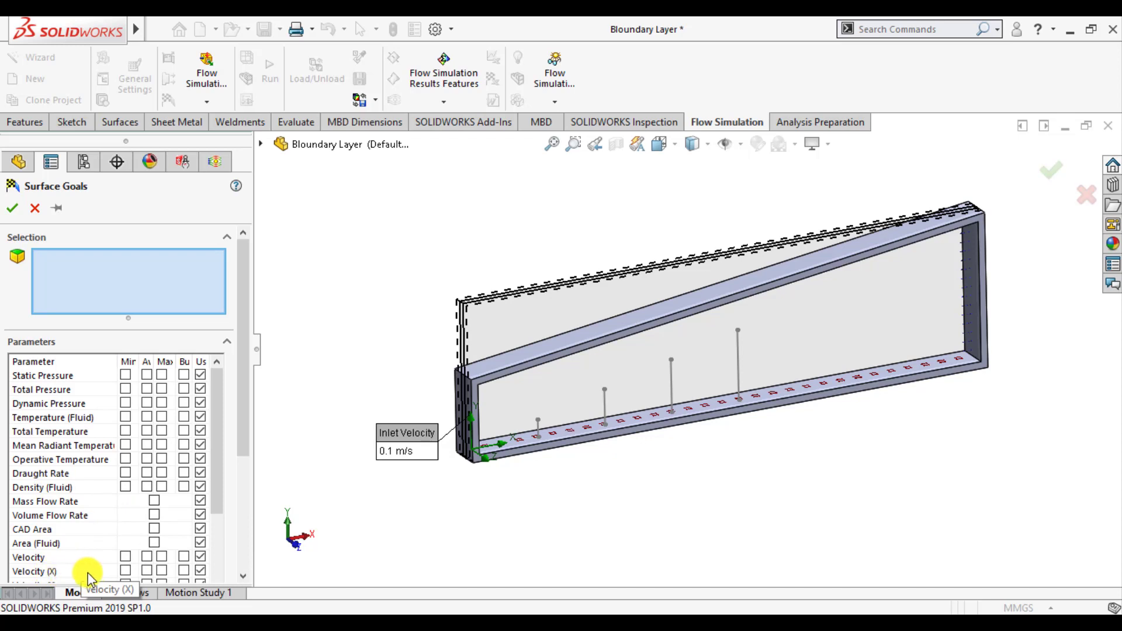
{"action": "left_click", "coordinate": [148, 567]}
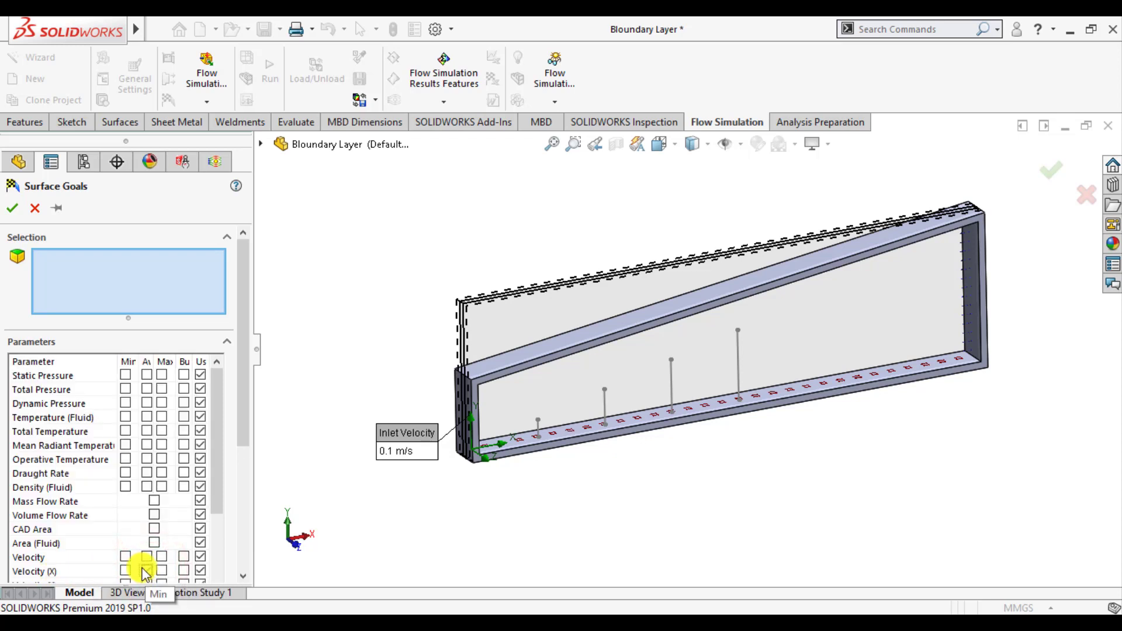
{"action": "left_click", "coordinate": [10, 210]}
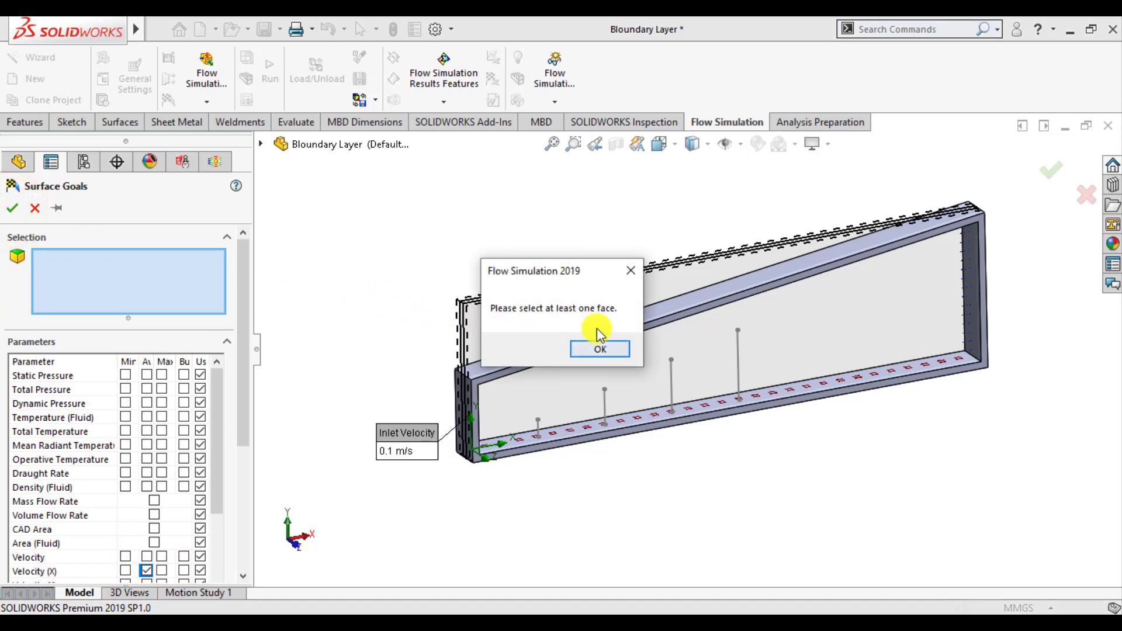
{"action": "left_click", "coordinate": [631, 270]}
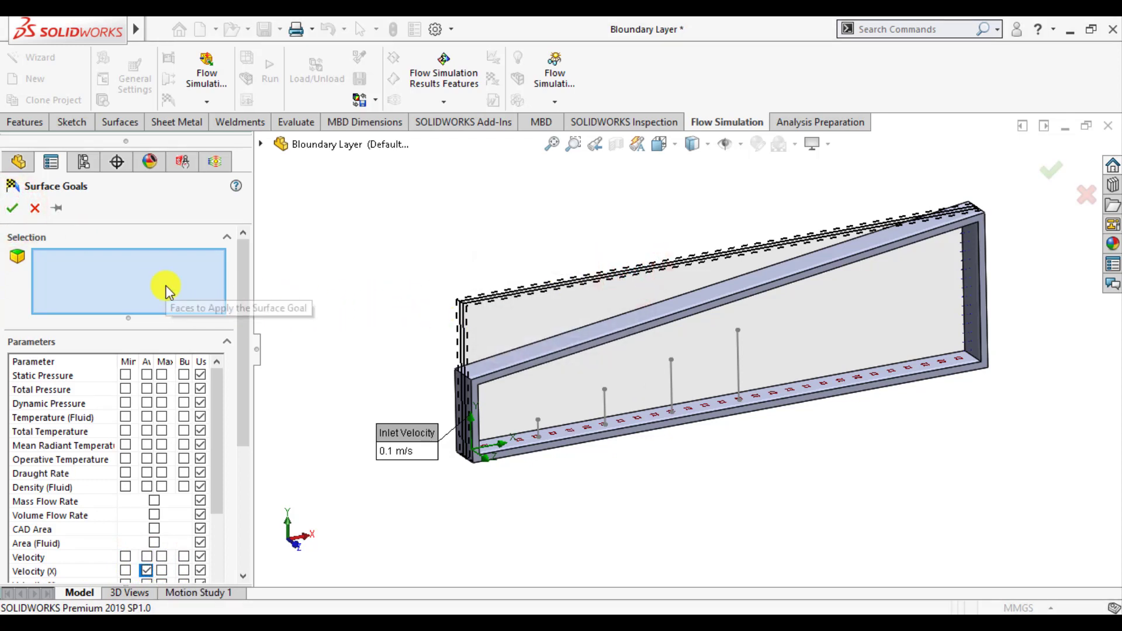
{"action": "scroll", "coordinate": [818, 390], "scroll_direction": "down", "scroll_amount": 2}
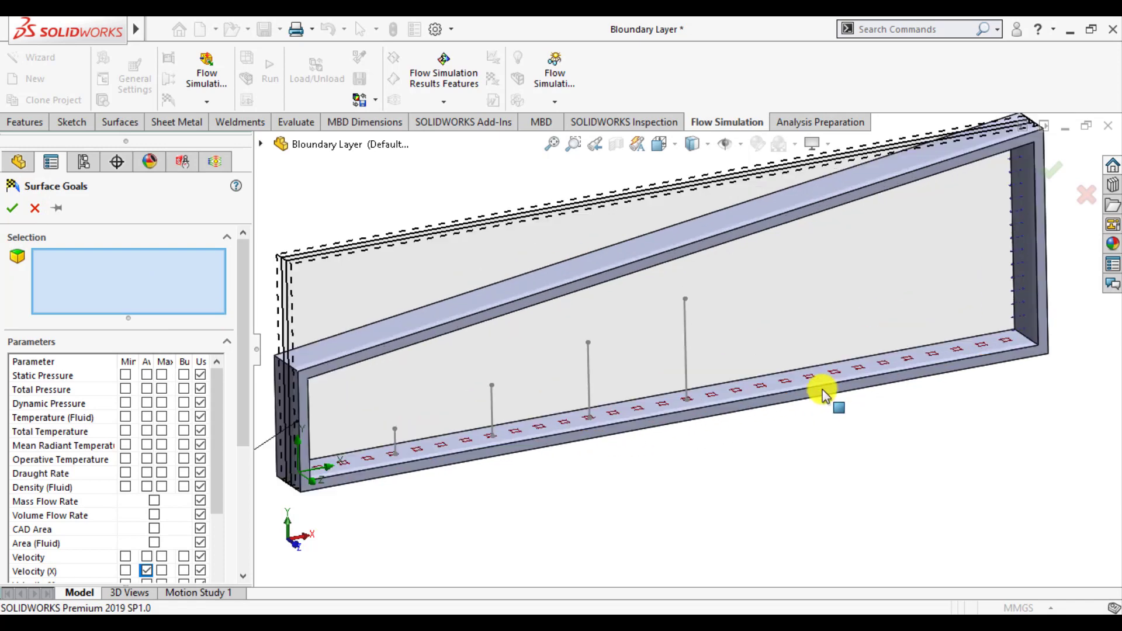
{"action": "left_click", "coordinate": [752, 391]}
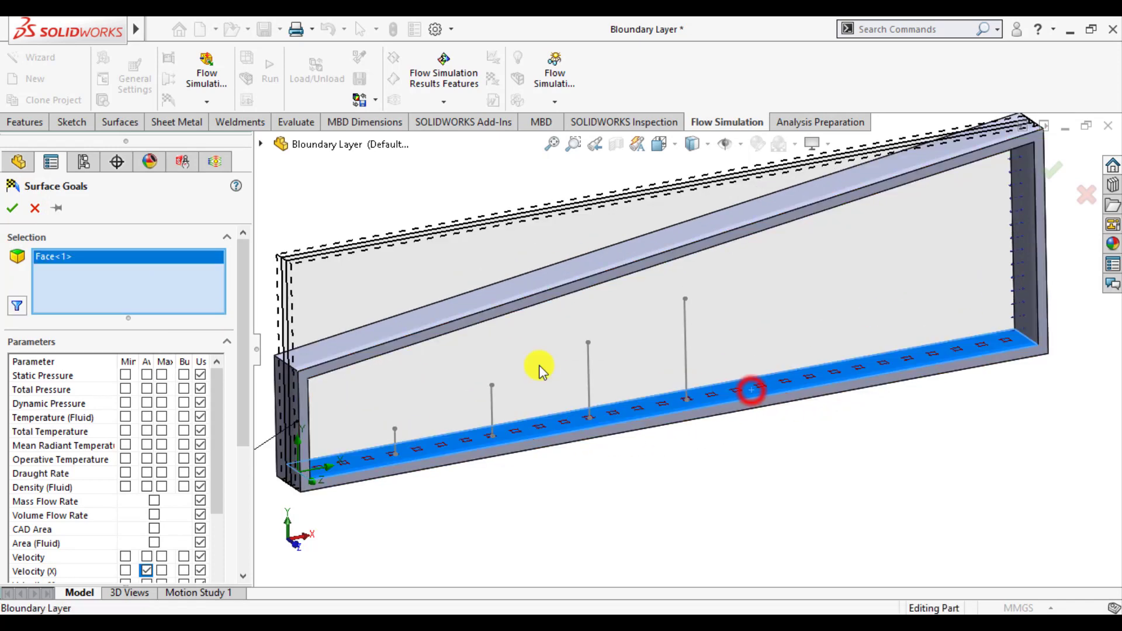
{"action": "left_click", "coordinate": [11, 209]}
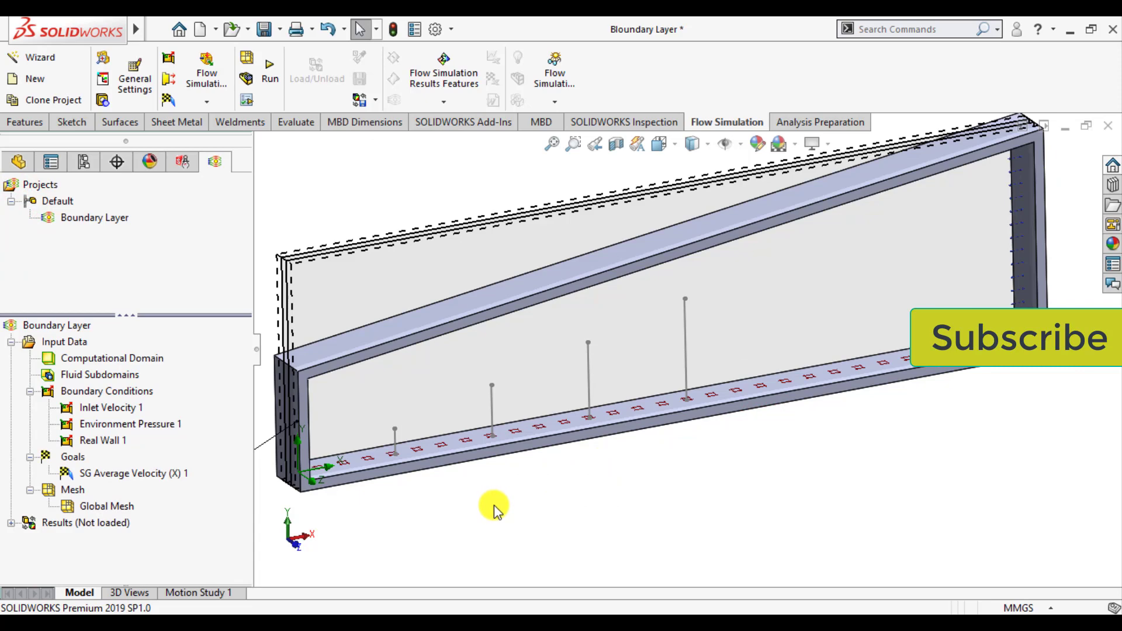
Create the mesh on this computer using all cores, allowing EFDSolver access on private networks
{"action": "scroll", "coordinate": [494, 507], "scroll_direction": "up", "scroll_amount": 3}
{"action": "scroll", "coordinate": [602, 193], "scroll_direction": "up", "scroll_amount": 1}
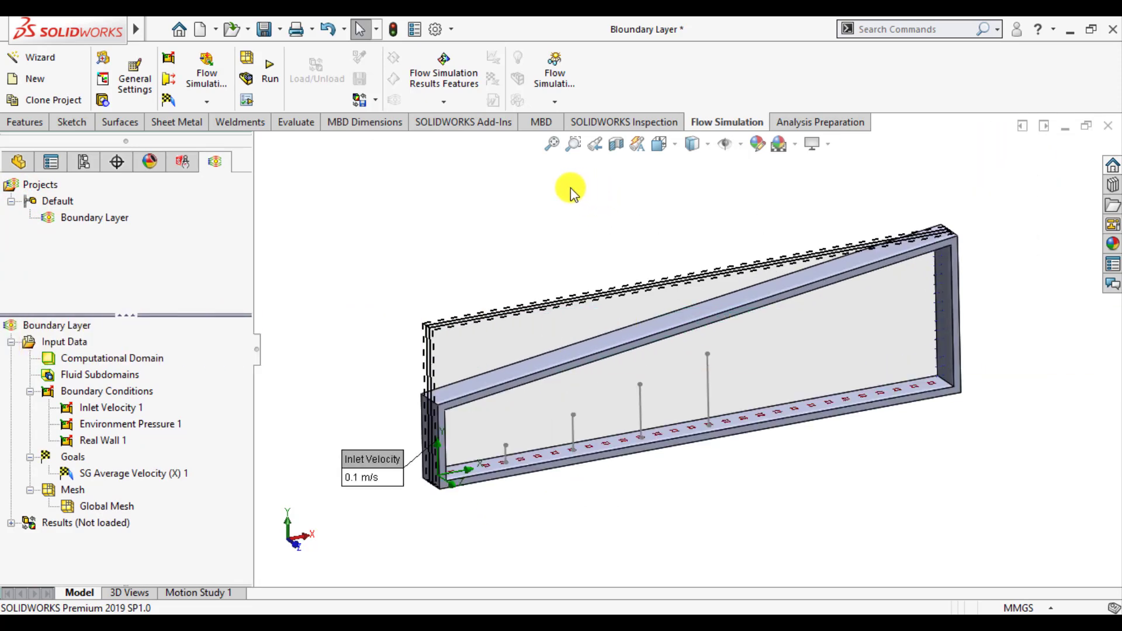
{"action": "right_click", "coordinate": [58, 487]}
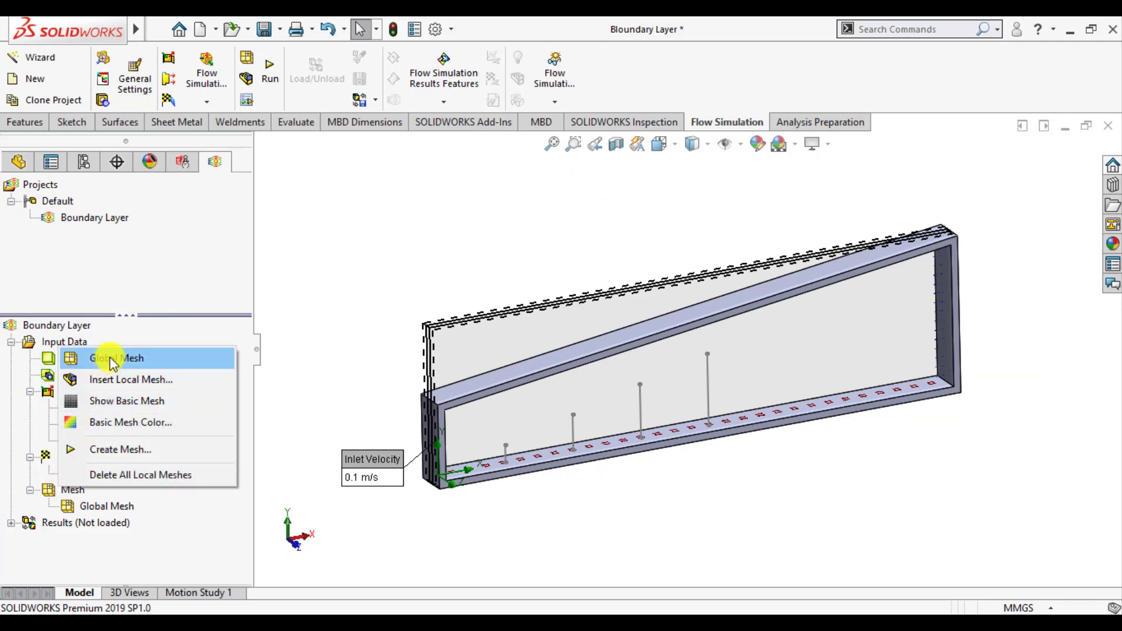
{"action": "left_click", "coordinate": [114, 449]}
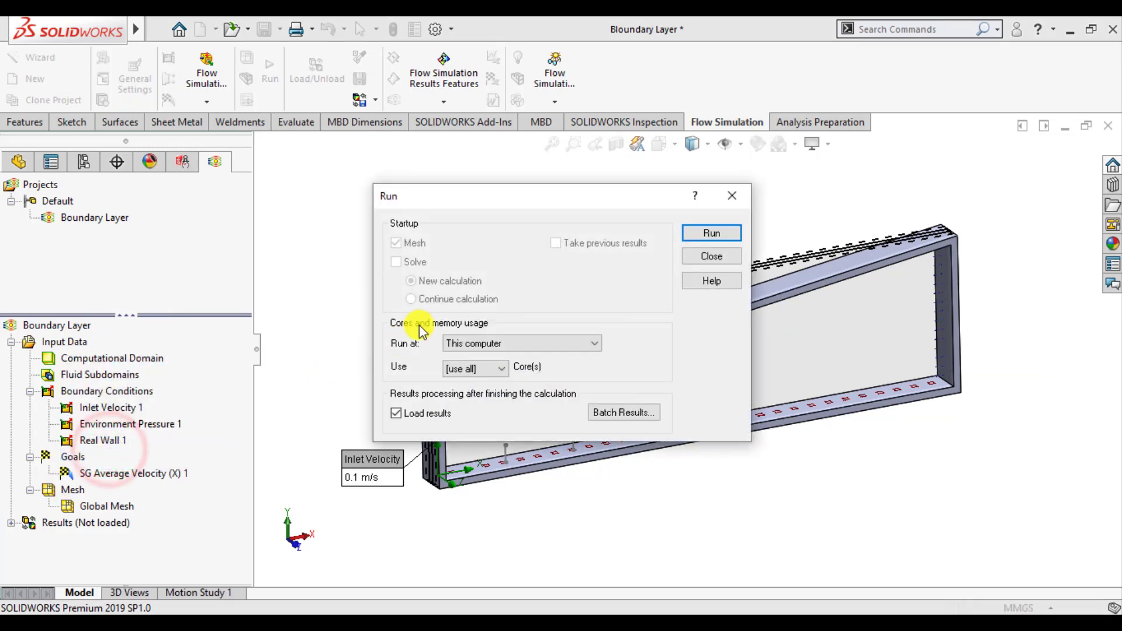
{"action": "left_click", "coordinate": [723, 233]}
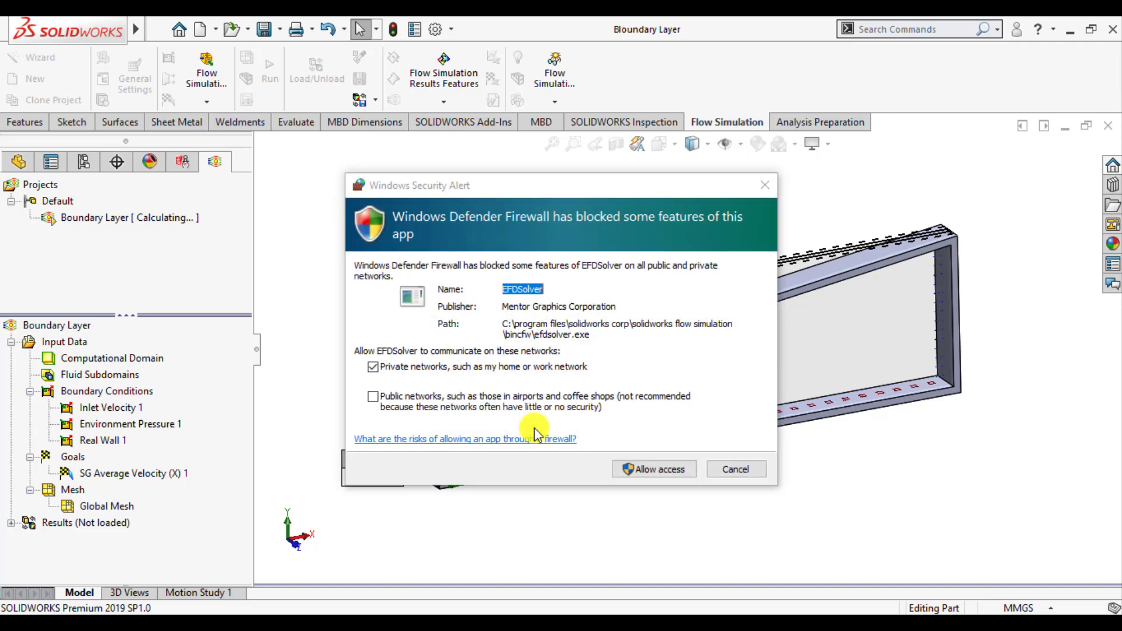
{"action": "left_click", "coordinate": [651, 468]}
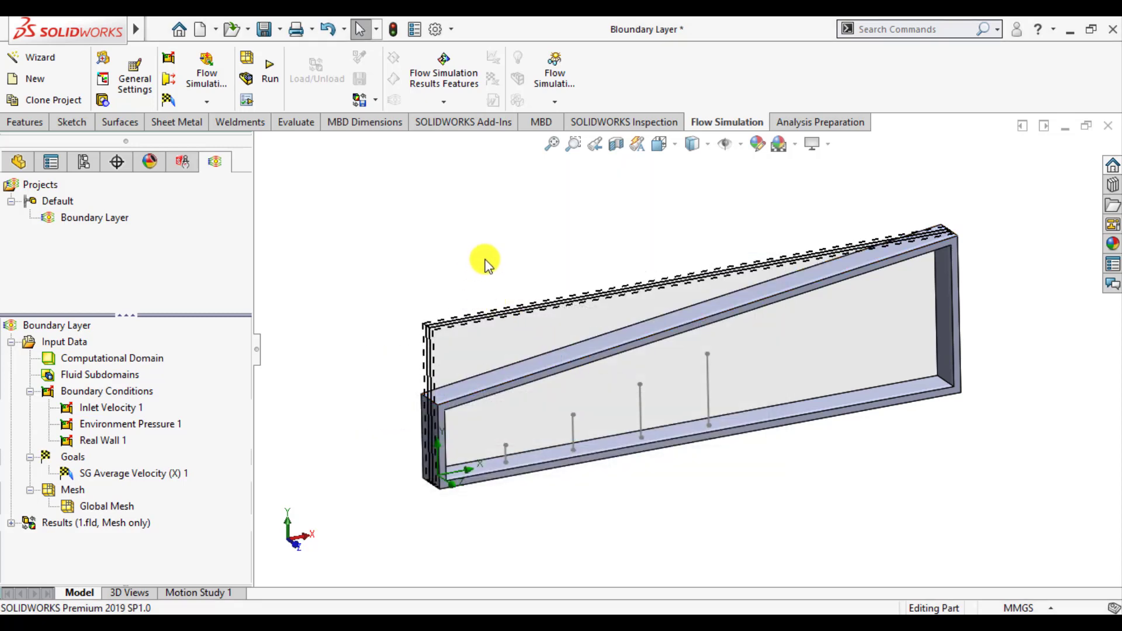
{"action": "left_click", "coordinate": [476, 237]}
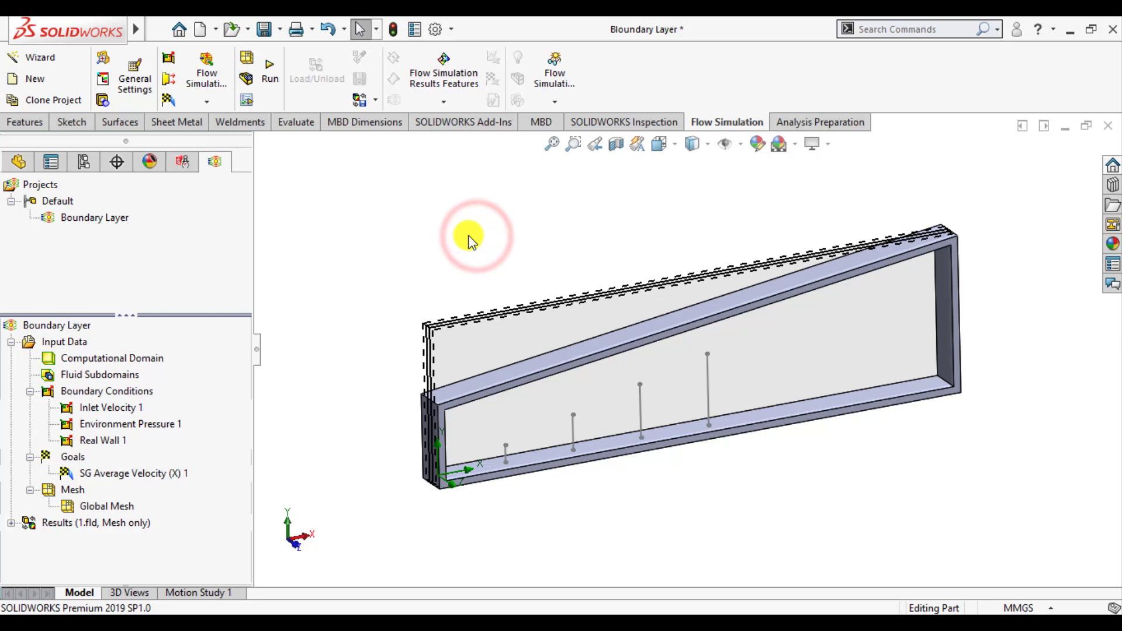
Run a new calculation with results loading enabled, then check the solver's information and log and close the solver window
{"action": "left_click", "coordinate": [269, 71]}
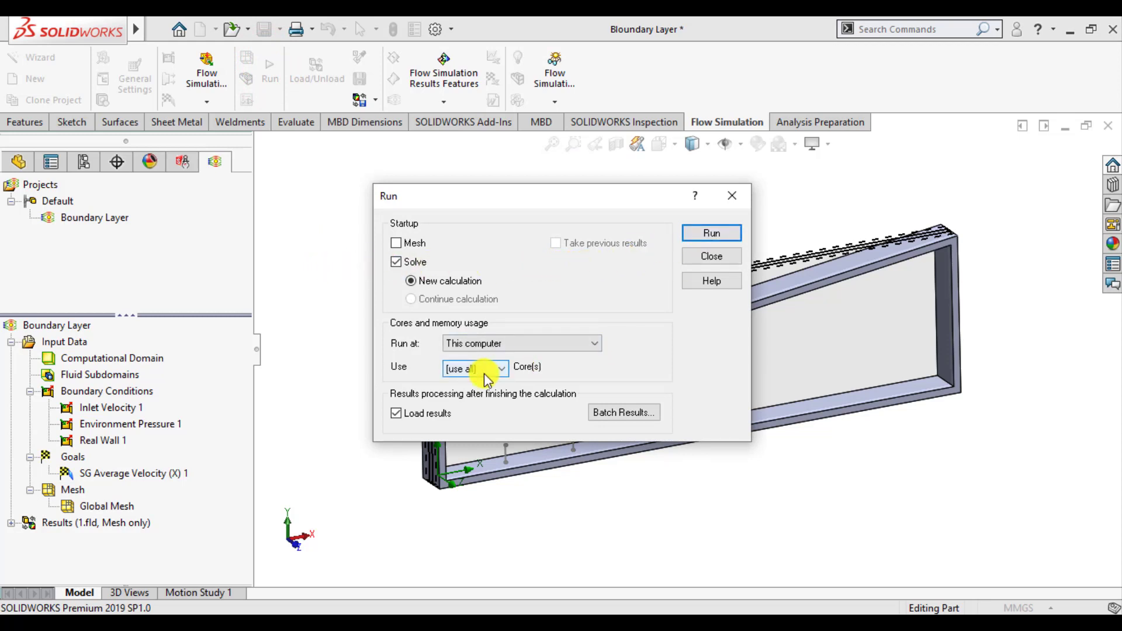
{"action": "left_click", "coordinate": [705, 233]}
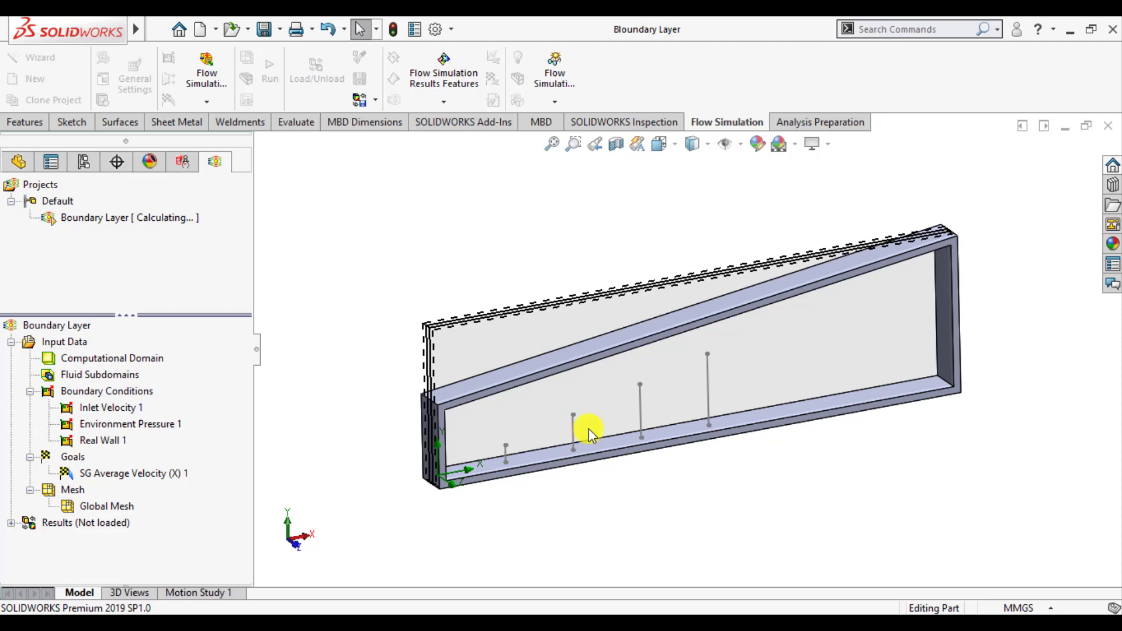
{"action": "mouse_move", "coordinate": [702, 623]}
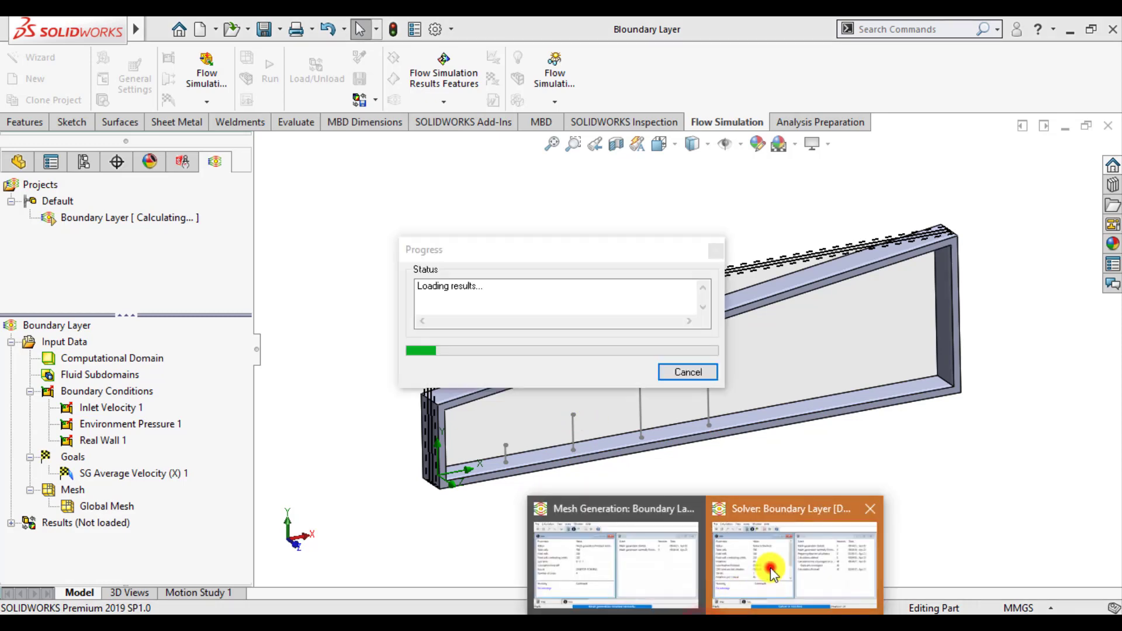
{"action": "left_click", "coordinate": [765, 565]}
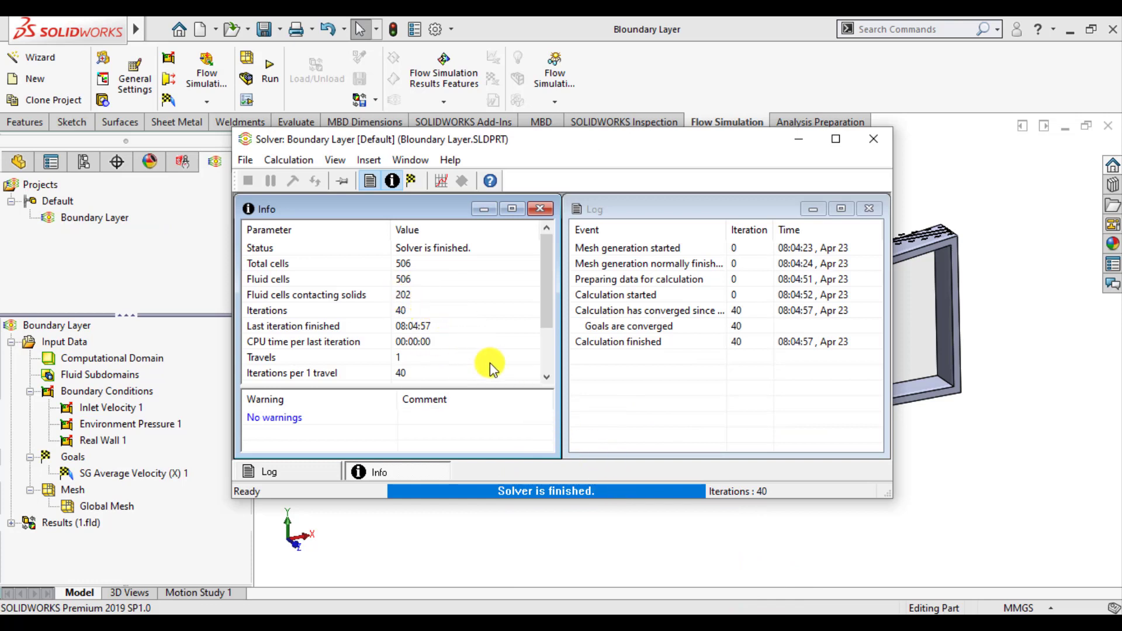
{"action": "left_click", "coordinate": [871, 140]}
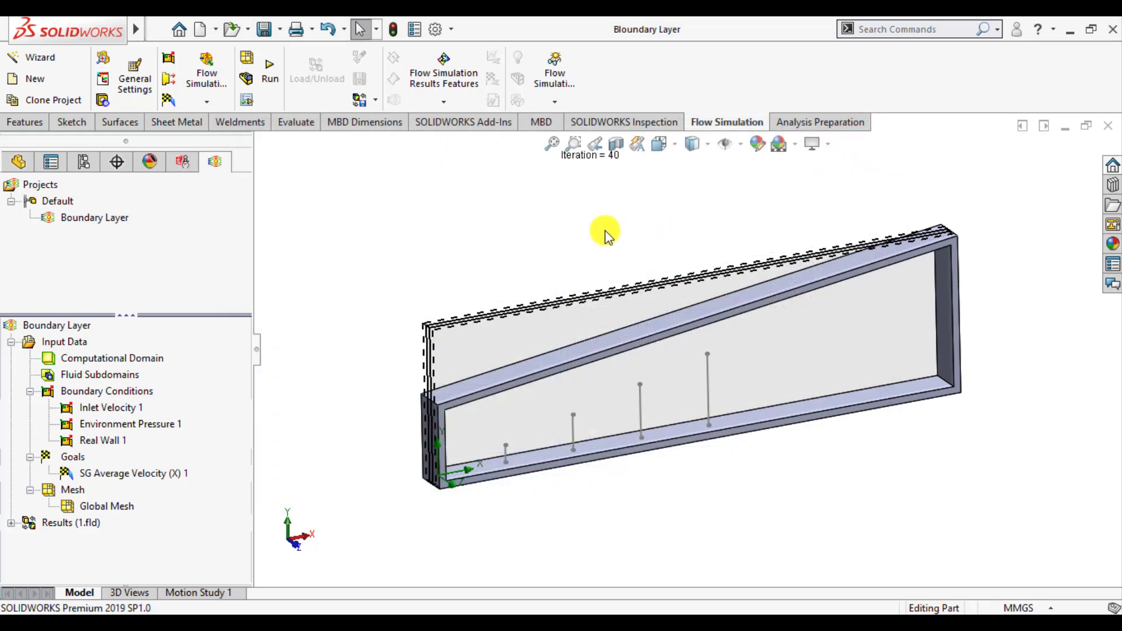
Insert a cut plot on the Front Plane showing Velocity (X) contours with 19 levels
{"action": "left_click", "coordinate": [11, 522]}
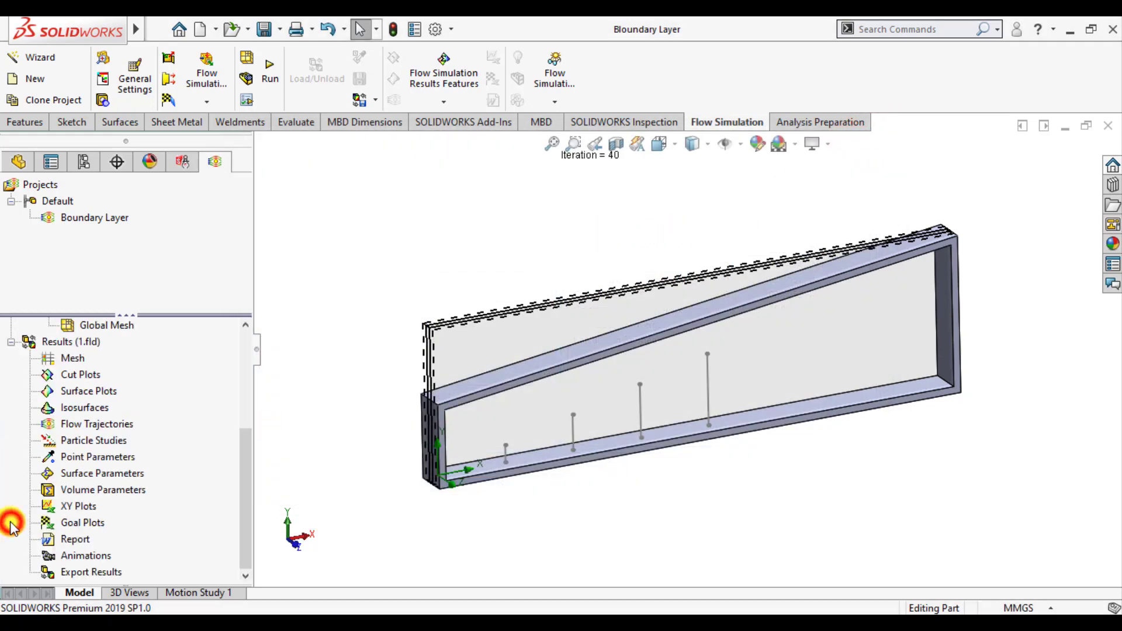
{"action": "right_click", "coordinate": [72, 377]}
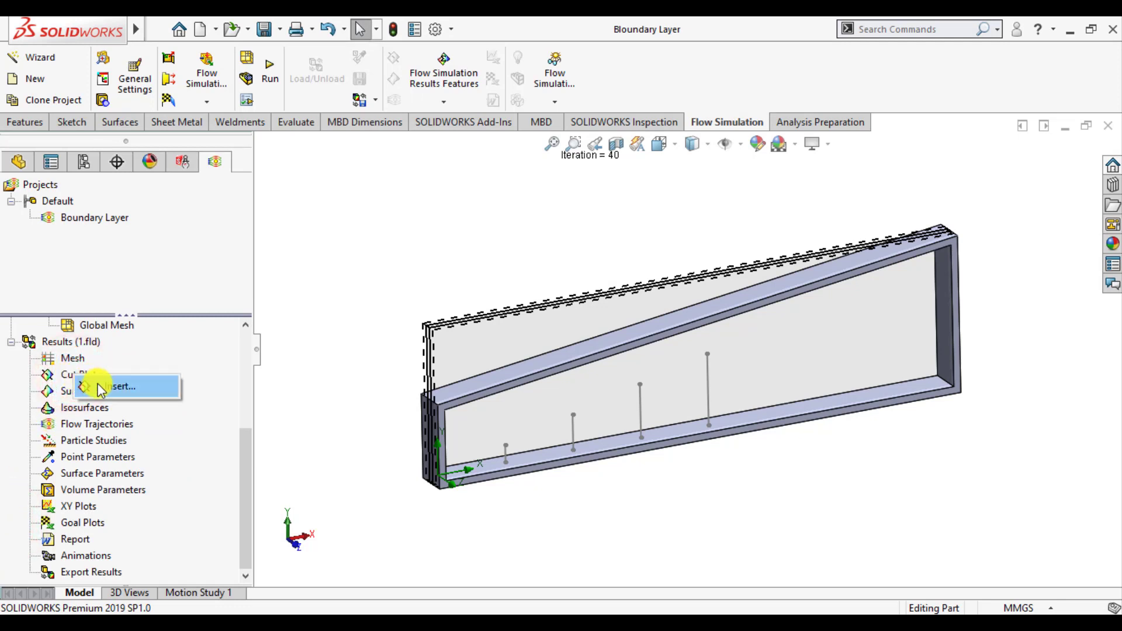
{"action": "left_click", "coordinate": [111, 387]}
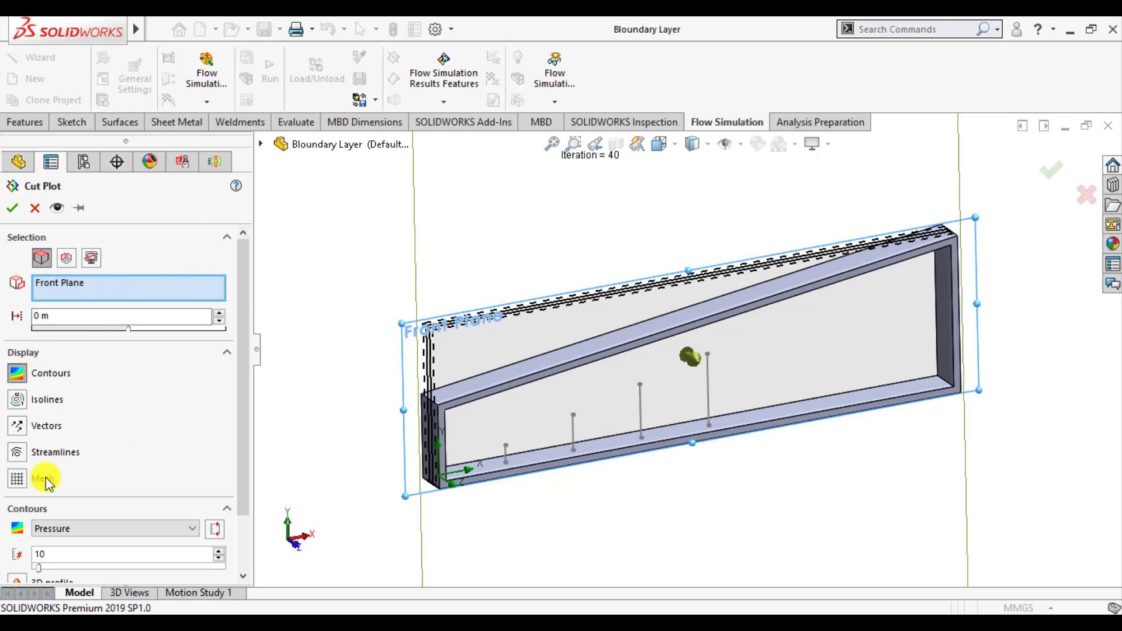
{"action": "left_click", "coordinate": [73, 532]}
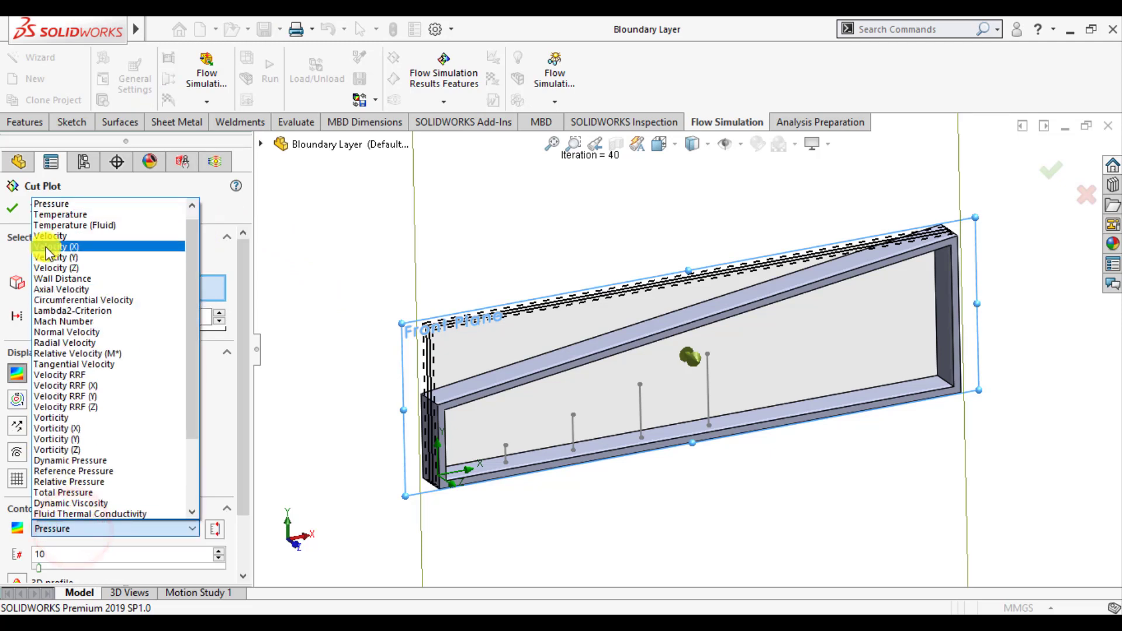
{"action": "left_click", "coordinate": [47, 245]}
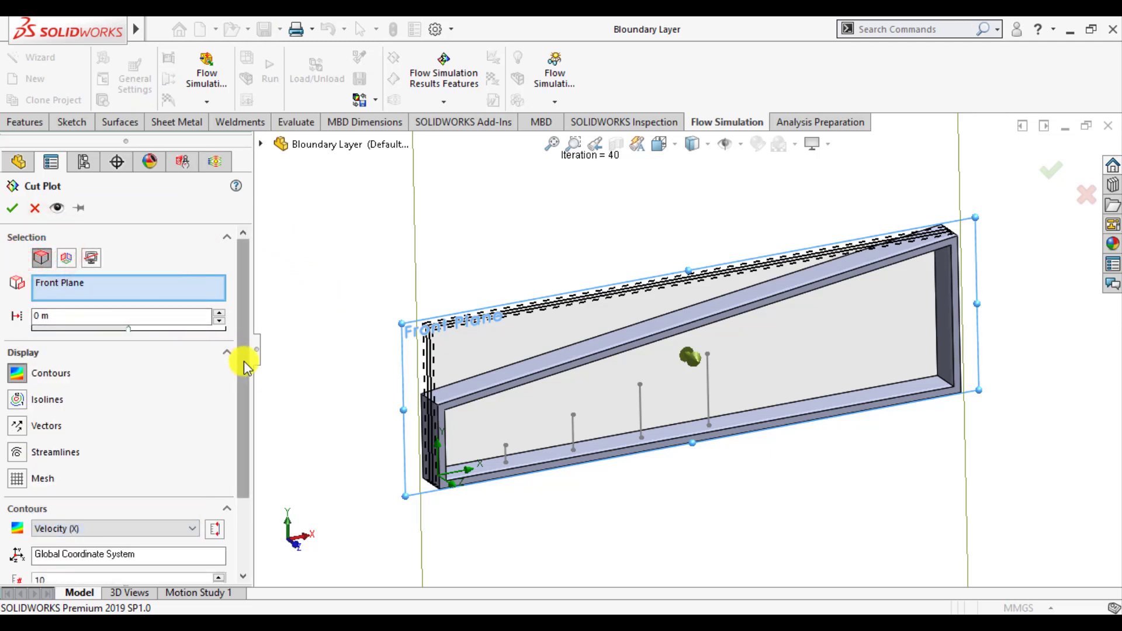
{"action": "left_click_drag", "start_coordinate": [243, 360], "coordinate": [253, 426]}
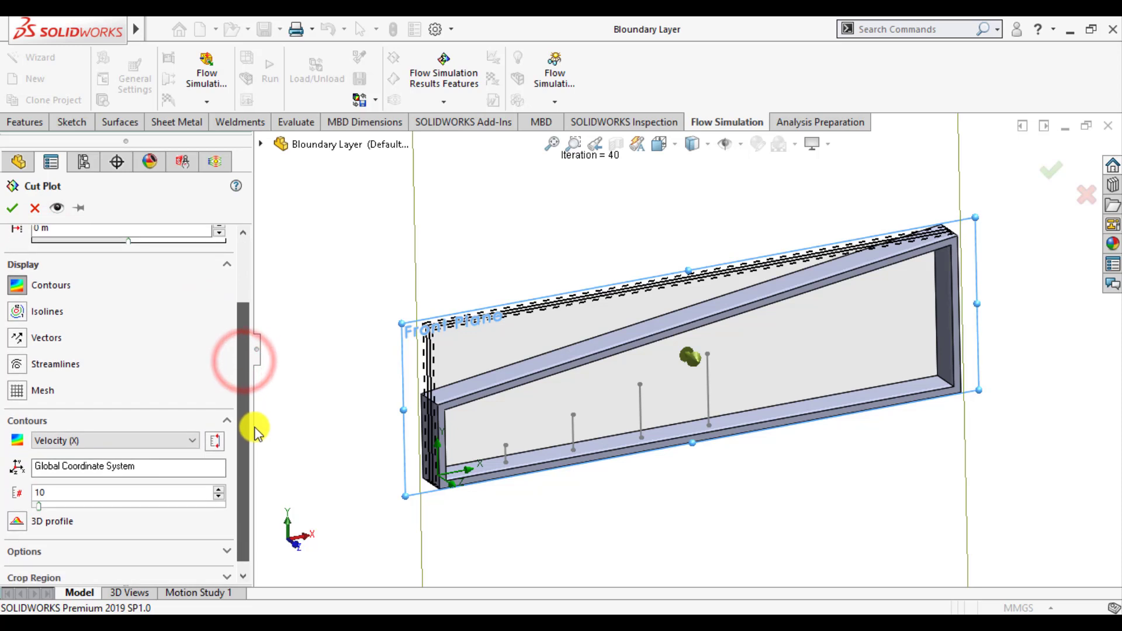
{"action": "double_click", "coordinate": [66, 491]}
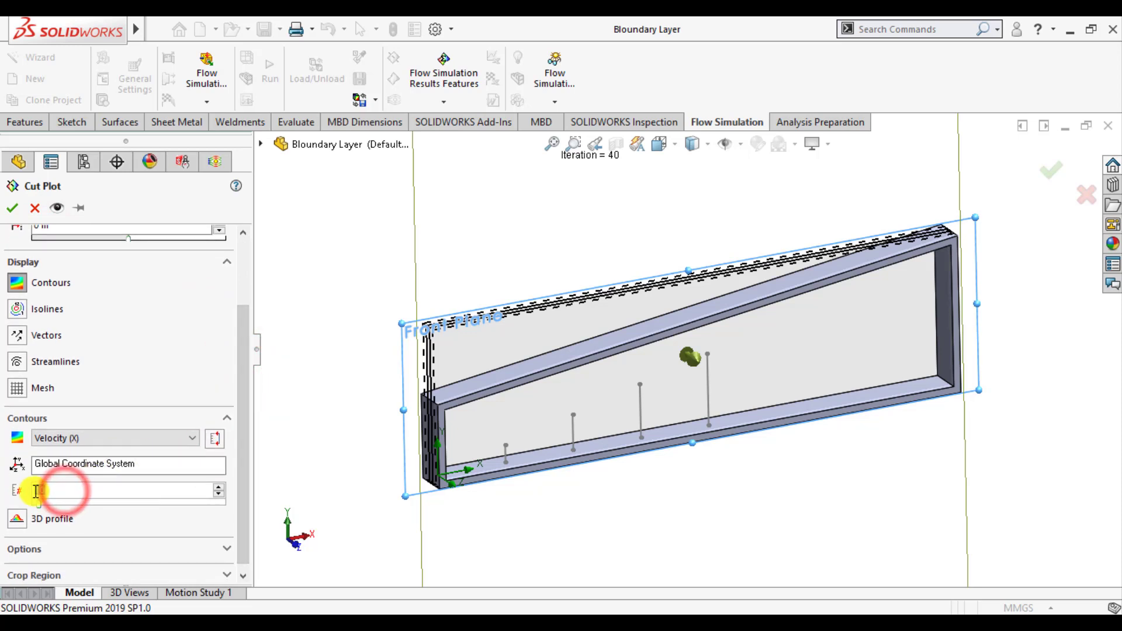
{"action": "left_click_drag", "start_coordinate": [37, 506], "coordinate": [46, 506]}
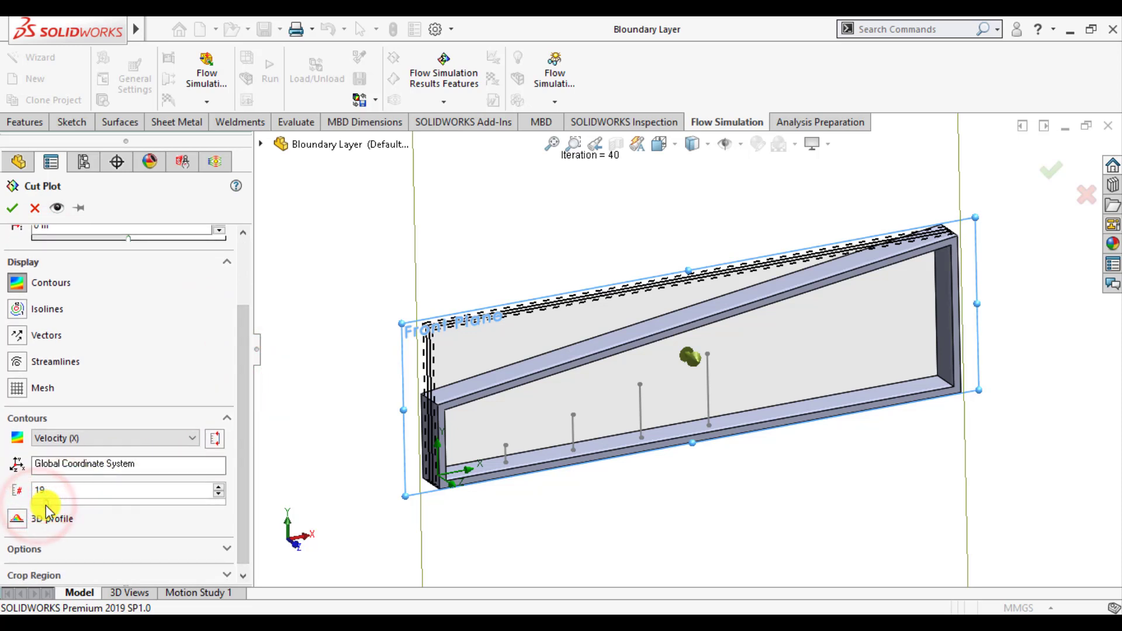
{"action": "left_click", "coordinate": [13, 209]}
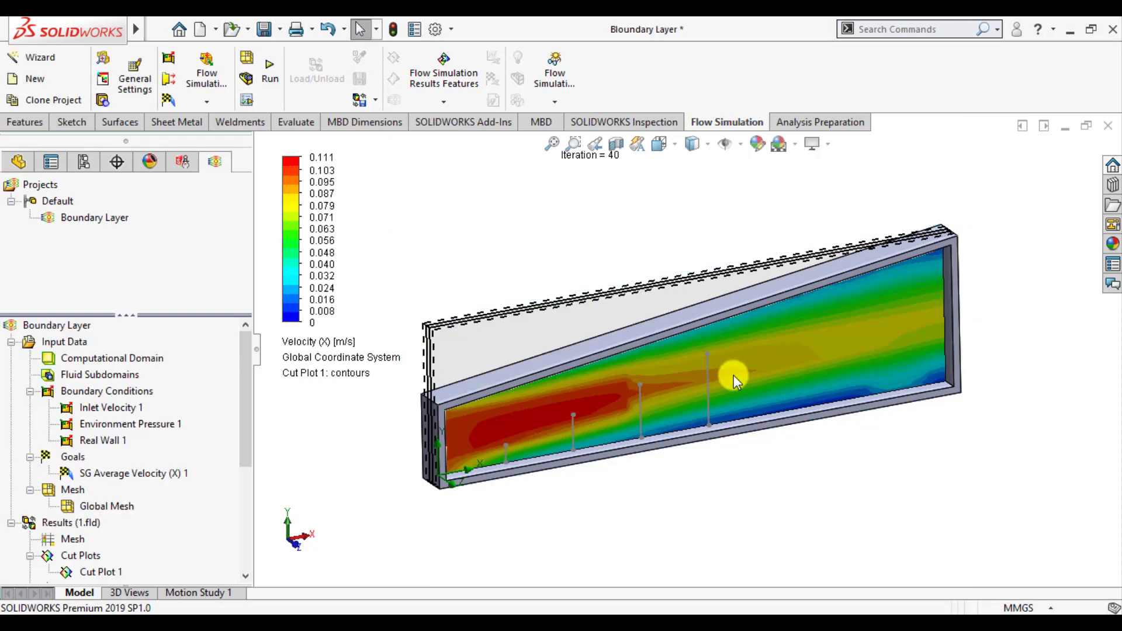
Show the duct in the standard Front view and hide the computational domain
{"action": "left_click", "coordinate": [675, 151]}
{"action": "left_click", "coordinate": [746, 238]}
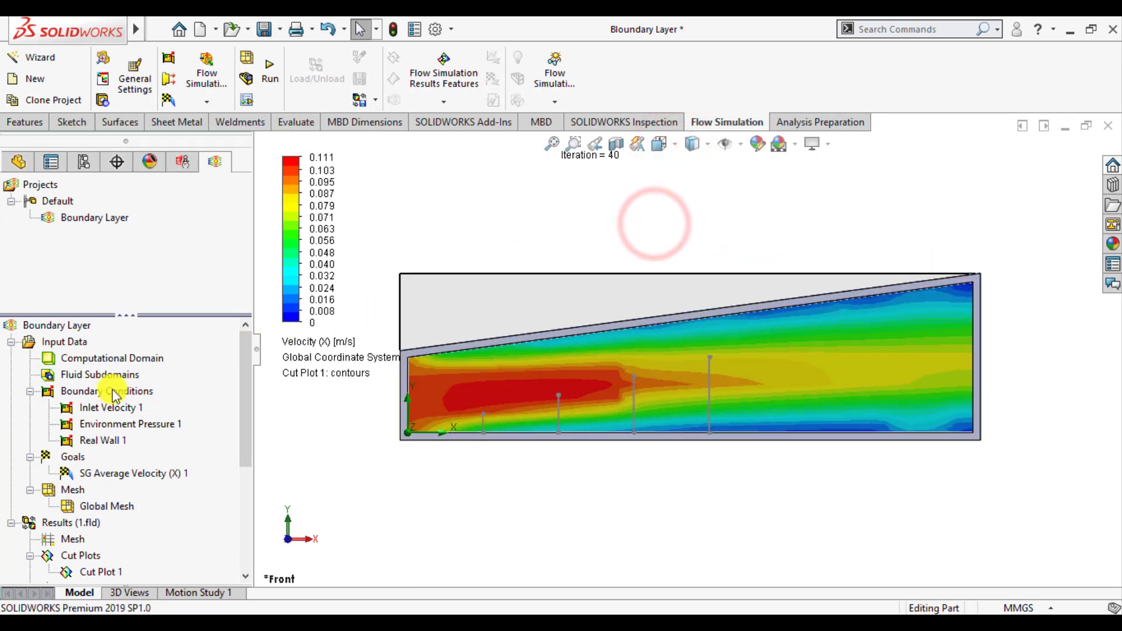
{"action": "left_click", "coordinate": [115, 359]}
{"action": "right_click", "coordinate": [113, 358]}
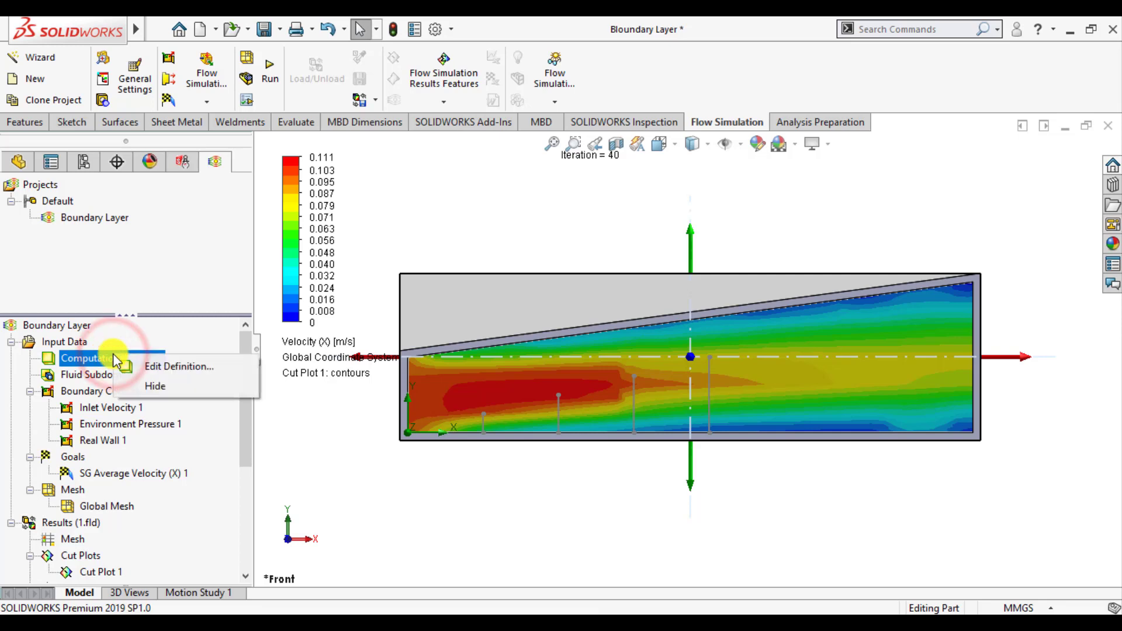
{"action": "left_click", "coordinate": [154, 386]}
{"action": "left_click", "coordinate": [438, 518]}
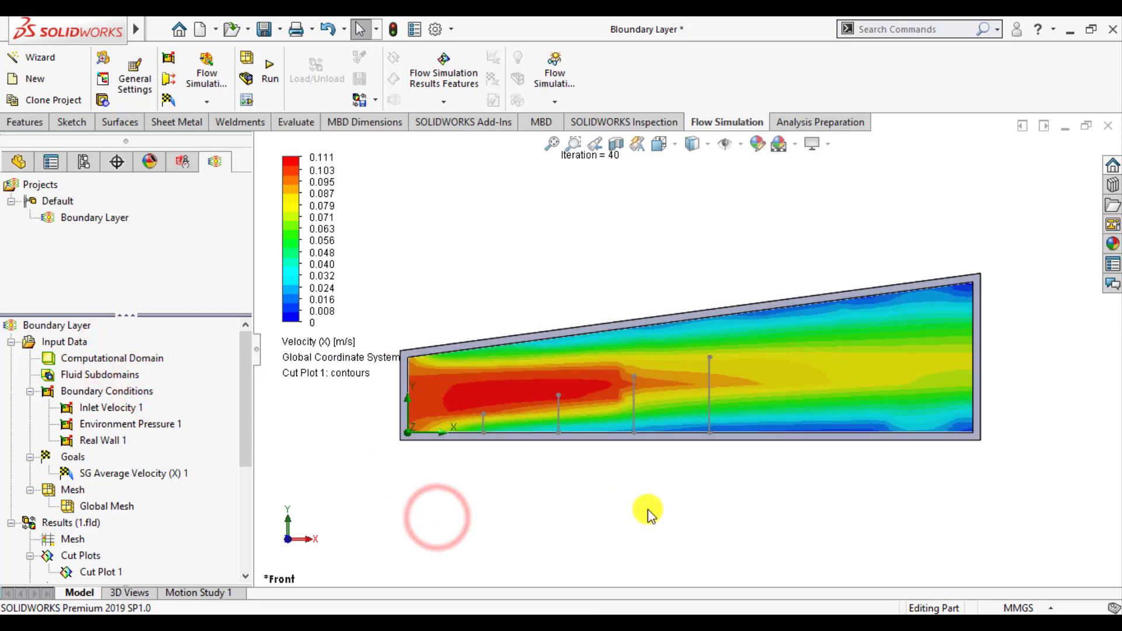
Examine the Velocity (X) contours along the duct and hide the cut plot
{"action": "scroll", "coordinate": [659, 435], "scroll_direction": "up", "scroll_amount": 1}
{"action": "scroll", "coordinate": [492, 364], "scroll_direction": "down", "scroll_amount": 2}
{"action": "scroll", "coordinate": [491, 379], "scroll_direction": "up", "scroll_amount": 1}
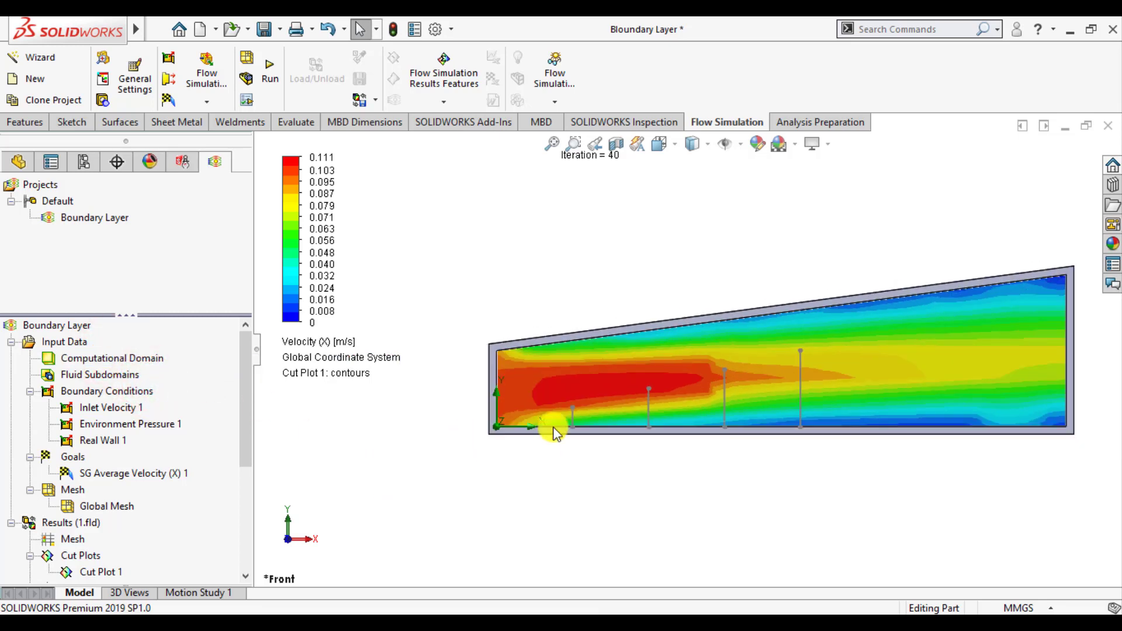
{"action": "scroll", "coordinate": [894, 281], "scroll_direction": "down", "scroll_amount": 1}
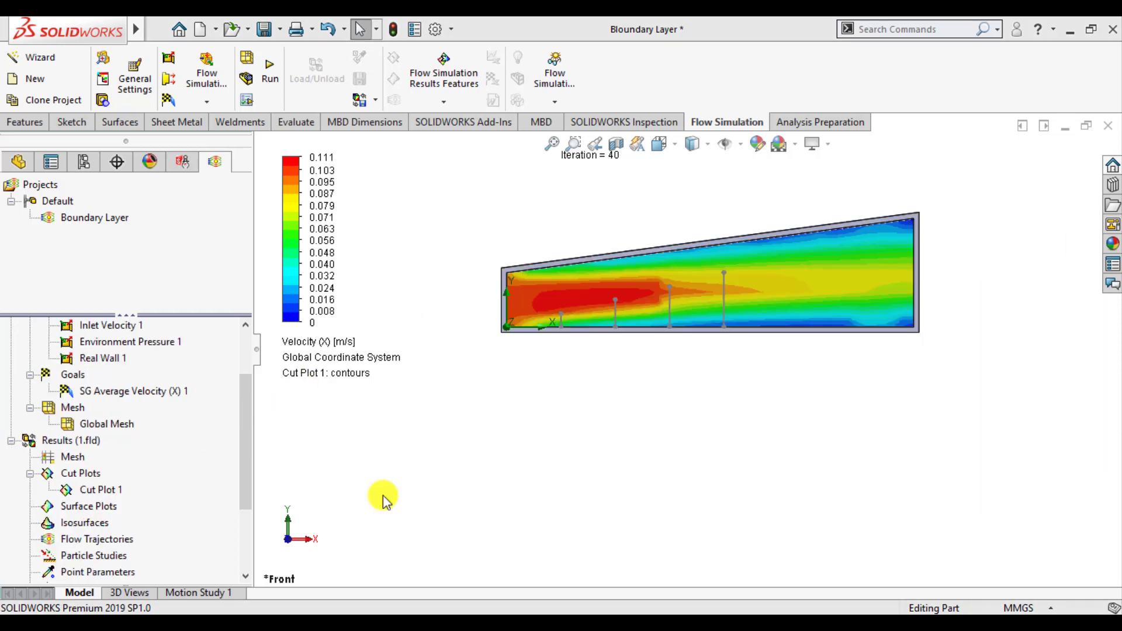
{"action": "left_click", "coordinate": [383, 495]}
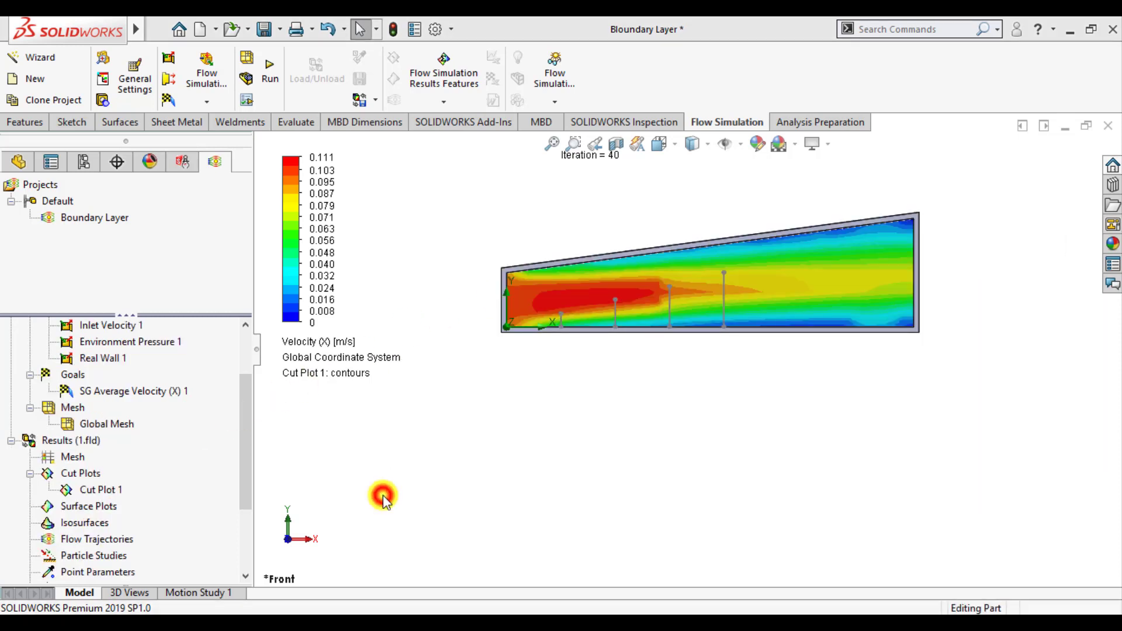
{"action": "right_click", "coordinate": [105, 490]}
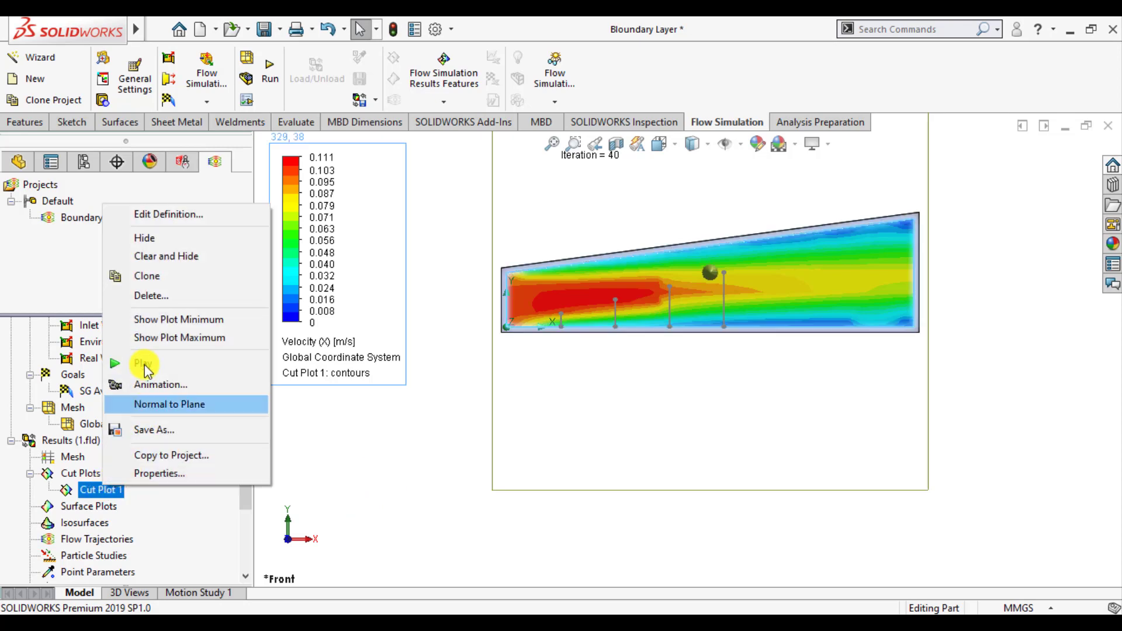
{"action": "left_click", "coordinate": [150, 240]}
{"action": "left_click", "coordinate": [439, 464]}
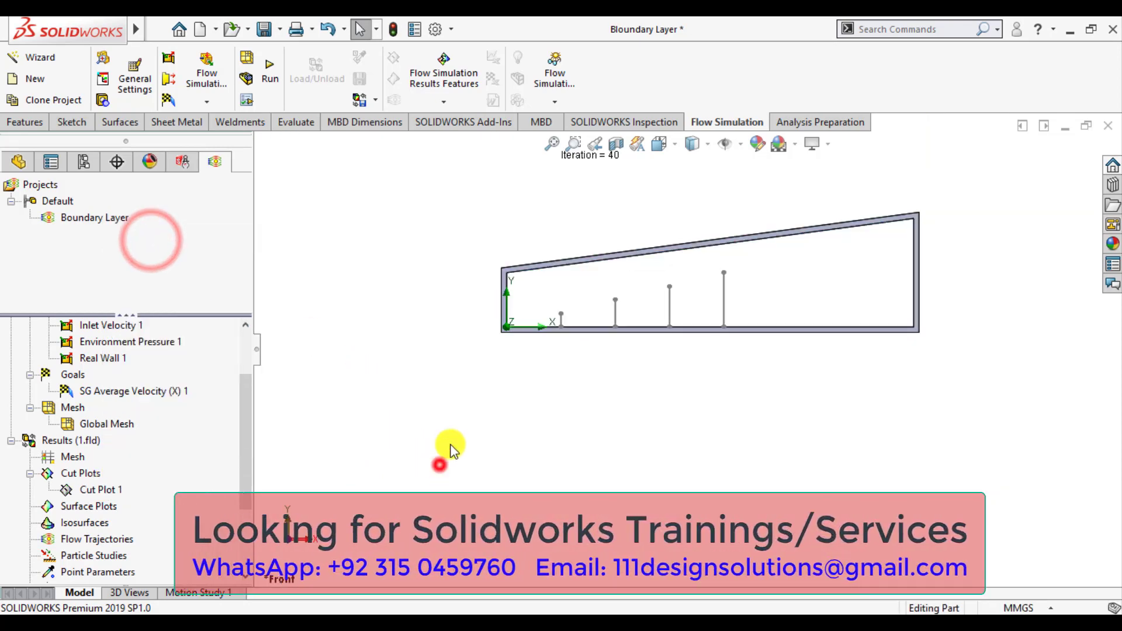
Insert flow trajectories starting from the Front Plane with 200 points, displayed as spheres and coloured by Velocity (X)
{"action": "scroll", "coordinate": [610, 231], "scroll_direction": "down", "scroll_amount": 1}
{"action": "scroll", "coordinate": [609, 231], "scroll_direction": "down", "scroll_amount": 1}
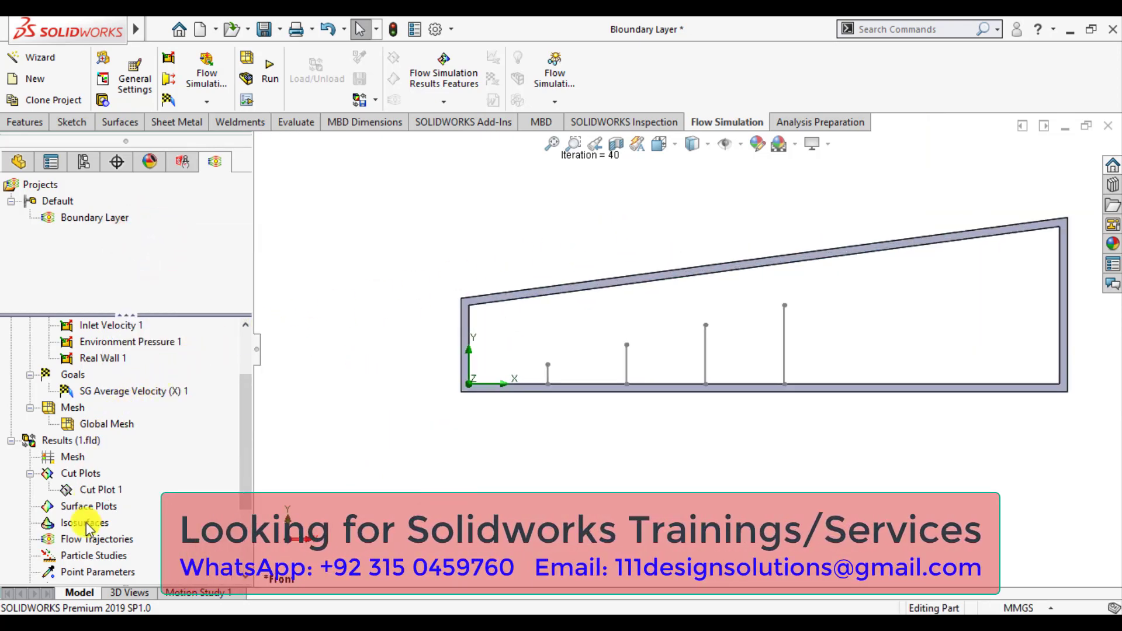
{"action": "right_click", "coordinate": [92, 543]}
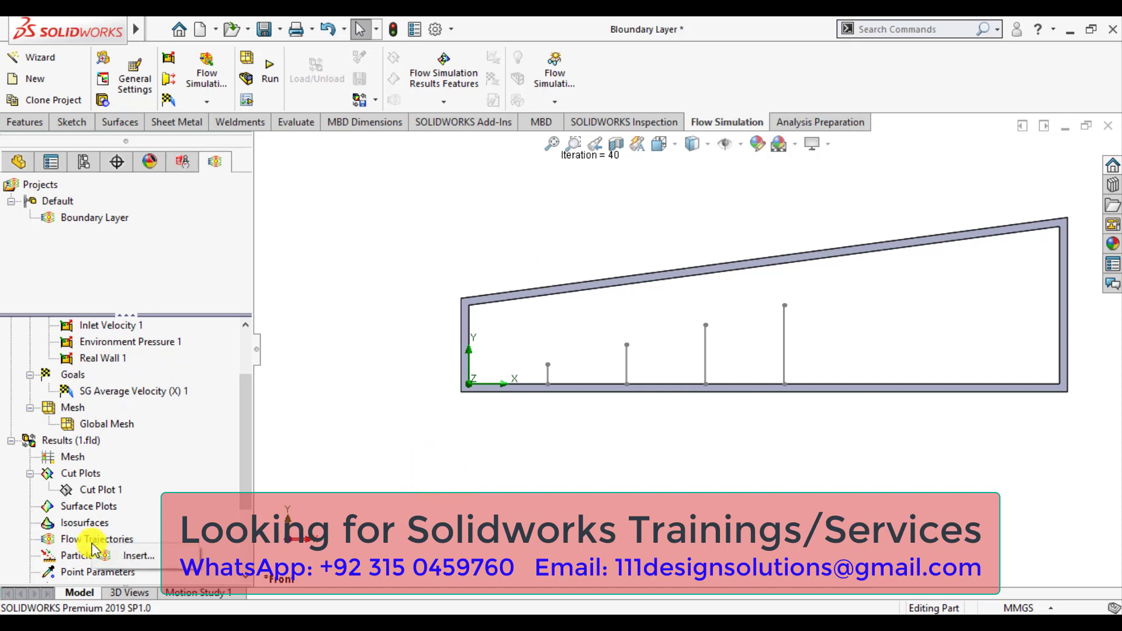
{"action": "left_click", "coordinate": [125, 551]}
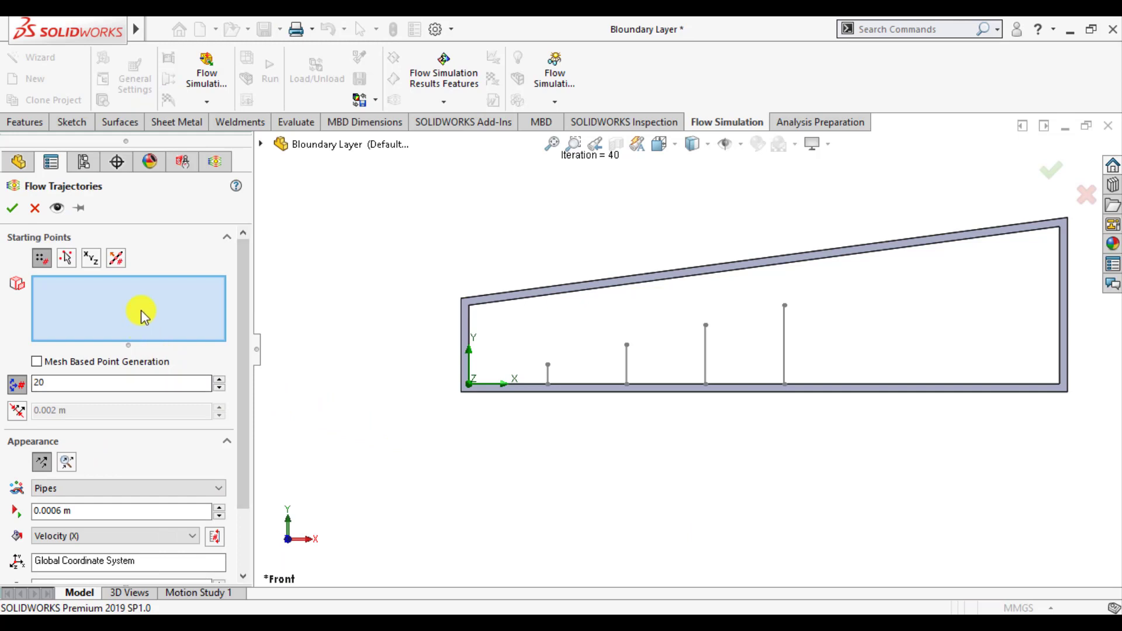
{"action": "left_click", "coordinate": [261, 145]}
{"action": "left_click", "coordinate": [327, 253]}
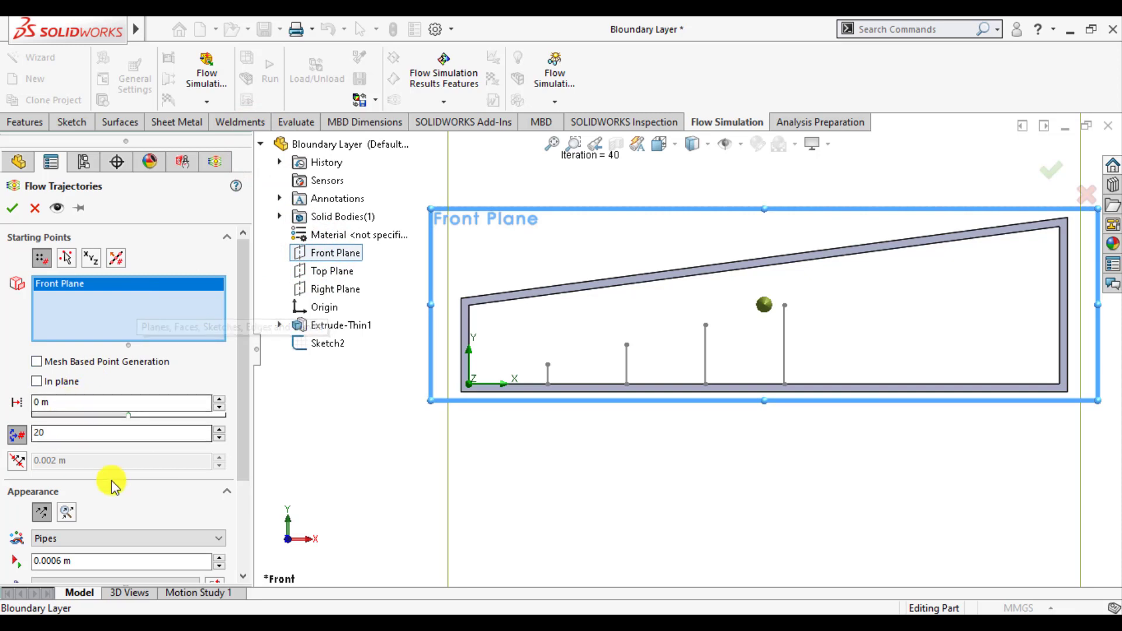
{"action": "left_click", "coordinate": [242, 444]}
{"action": "left_click", "coordinate": [50, 434]}
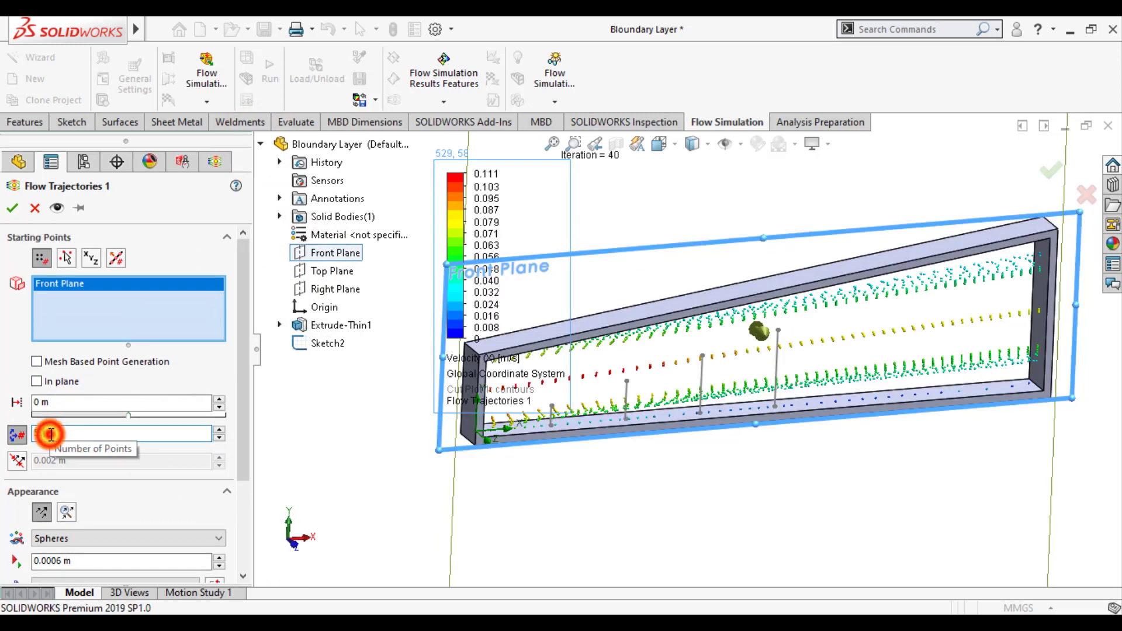
{"action": "left_click", "coordinate": [12, 210]}
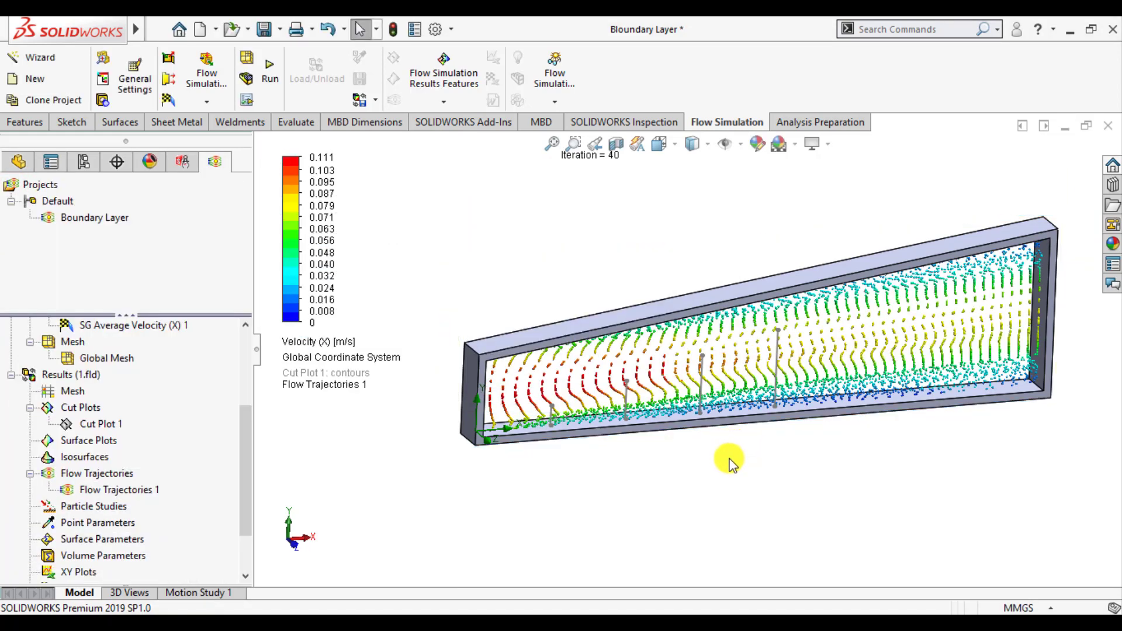
Inspect the flow trajectories in the duct and play their animation
{"action": "middle_click_drag", "start_coordinate": [715, 446], "coordinate": [759, 301]}
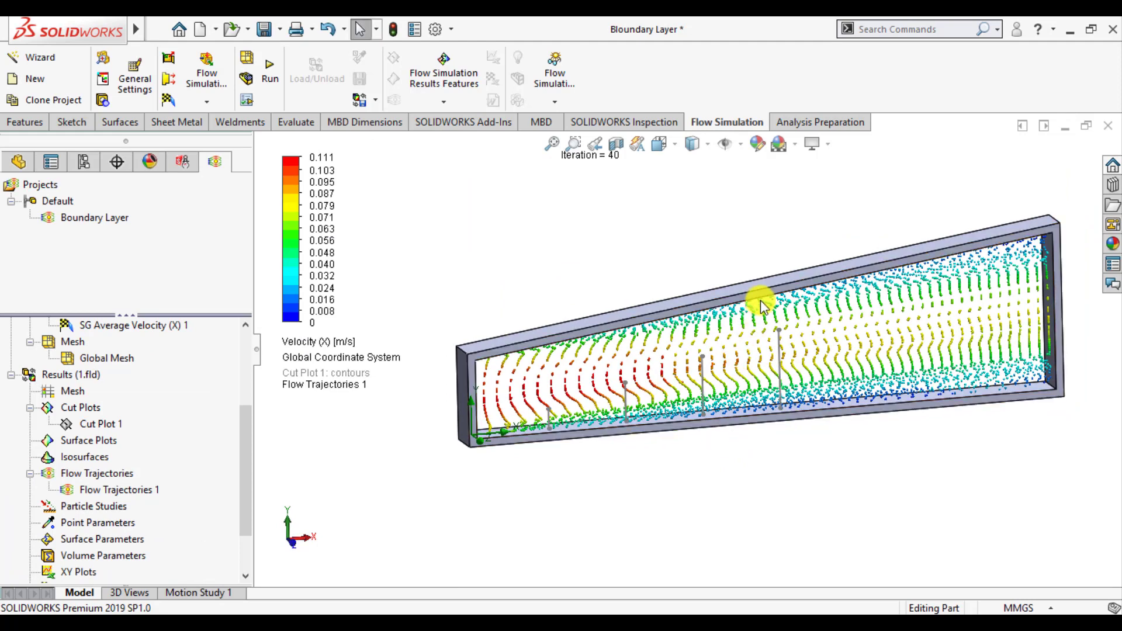
{"action": "scroll", "coordinate": [760, 300], "scroll_direction": "down", "scroll_amount": 2}
{"action": "scroll", "coordinate": [703, 408], "scroll_direction": "up", "scroll_amount": 1}
{"action": "scroll", "coordinate": [825, 299], "scroll_direction": "down", "scroll_amount": 1}
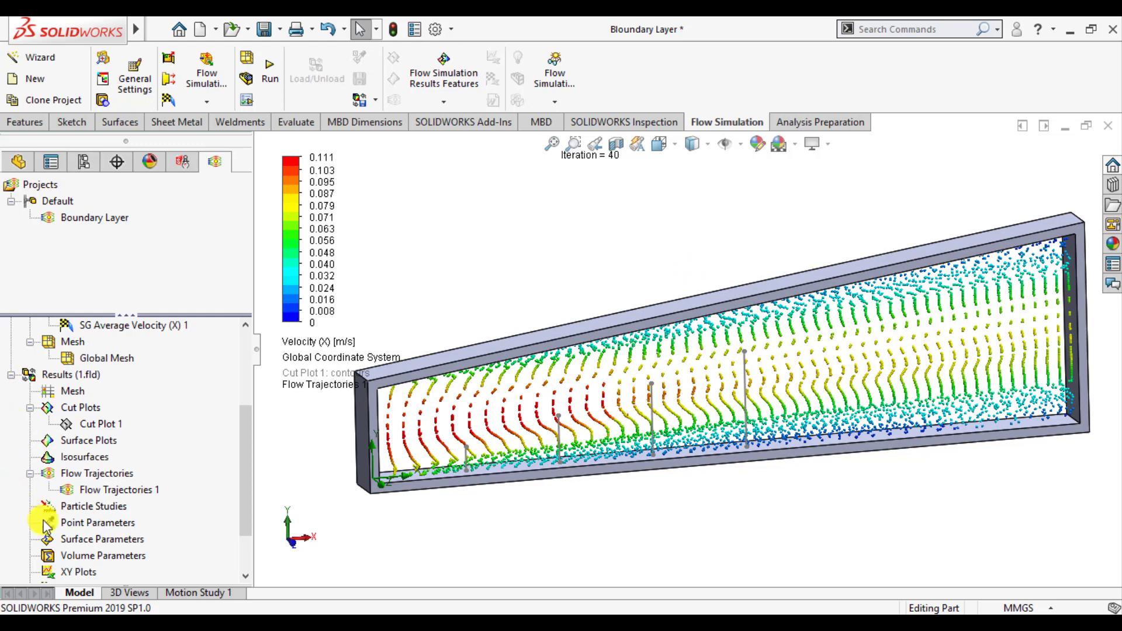
{"action": "right_click", "coordinate": [110, 493]}
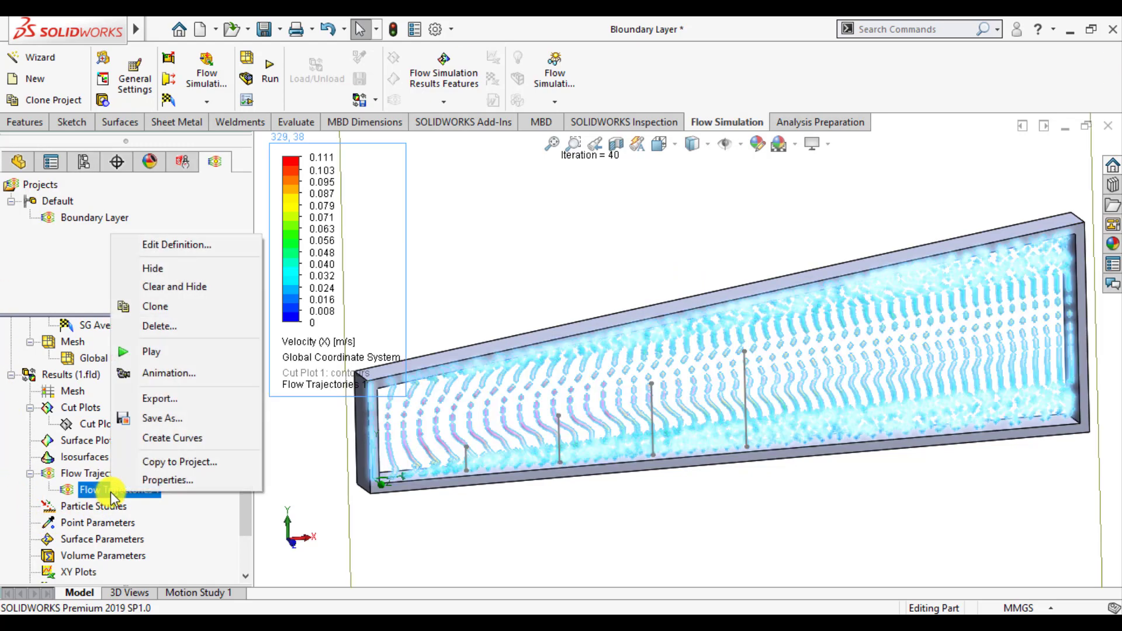
{"action": "left_click", "coordinate": [151, 353]}
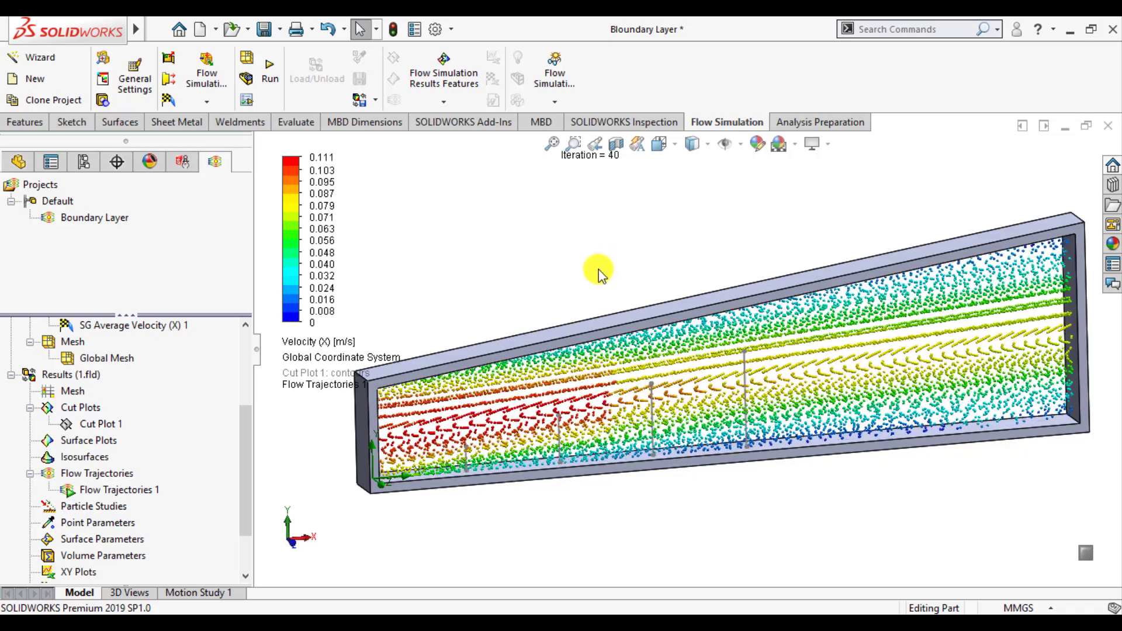
Collapse the project tree pane and move the velocity legend clear of the duct to examine the animated trajectories
{"action": "left_click", "coordinate": [256, 351]}
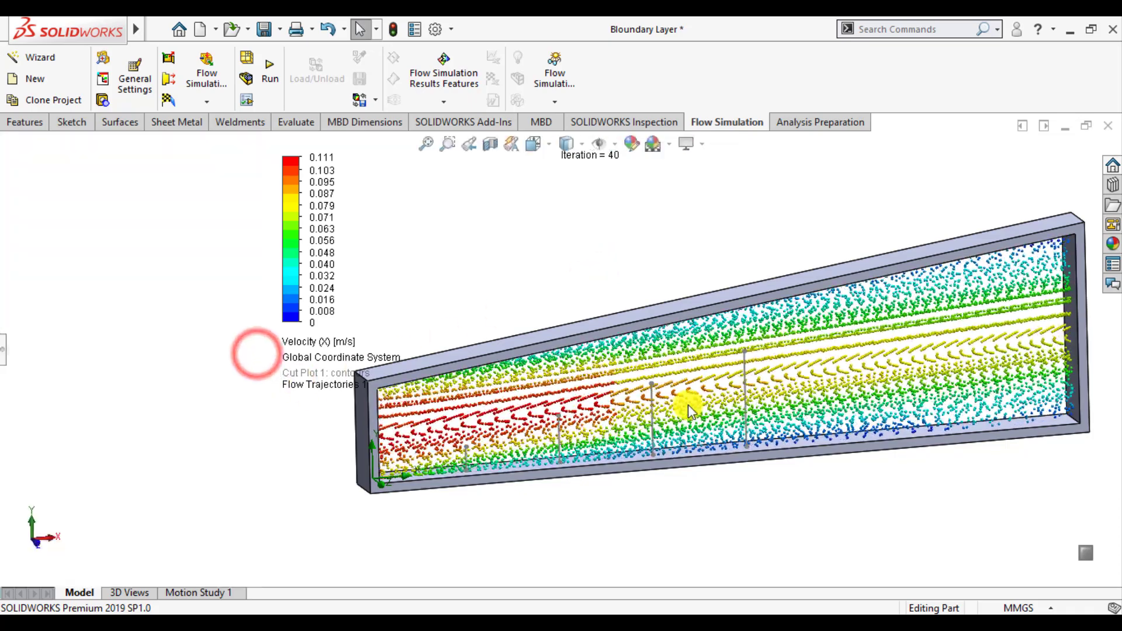
{"action": "scroll", "coordinate": [692, 404], "scroll_direction": "up", "scroll_amount": 2}
{"action": "scroll", "coordinate": [689, 350], "scroll_direction": "down", "scroll_amount": 2}
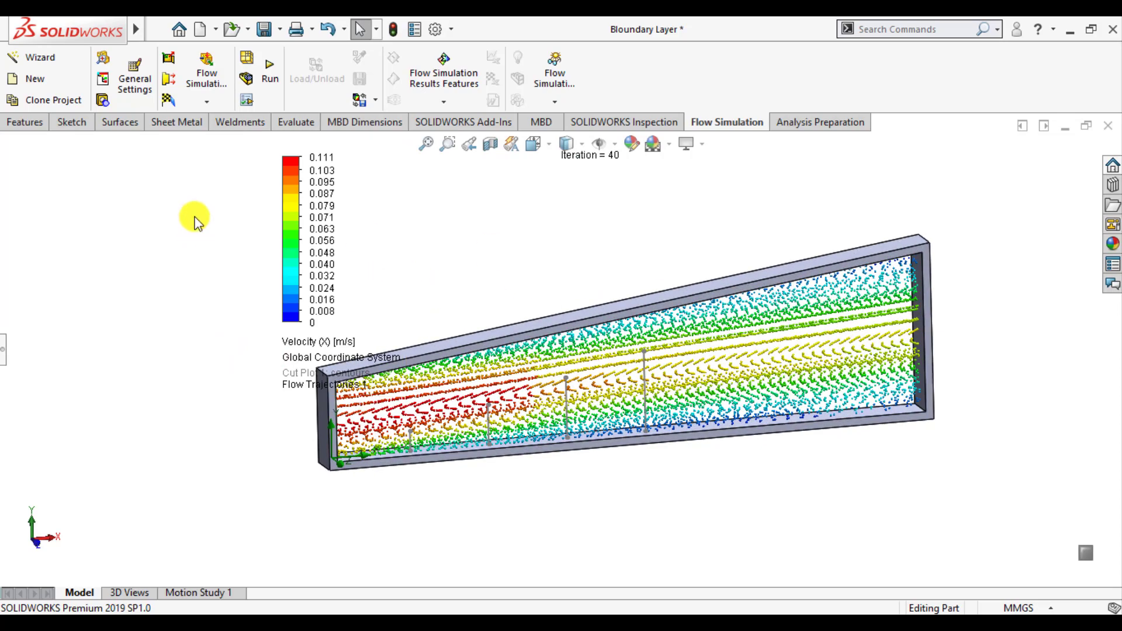
{"action": "left_click_drag", "start_coordinate": [285, 165], "coordinate": [49, 173]}
{"action": "scroll", "coordinate": [676, 351], "scroll_direction": "down", "scroll_amount": 1}
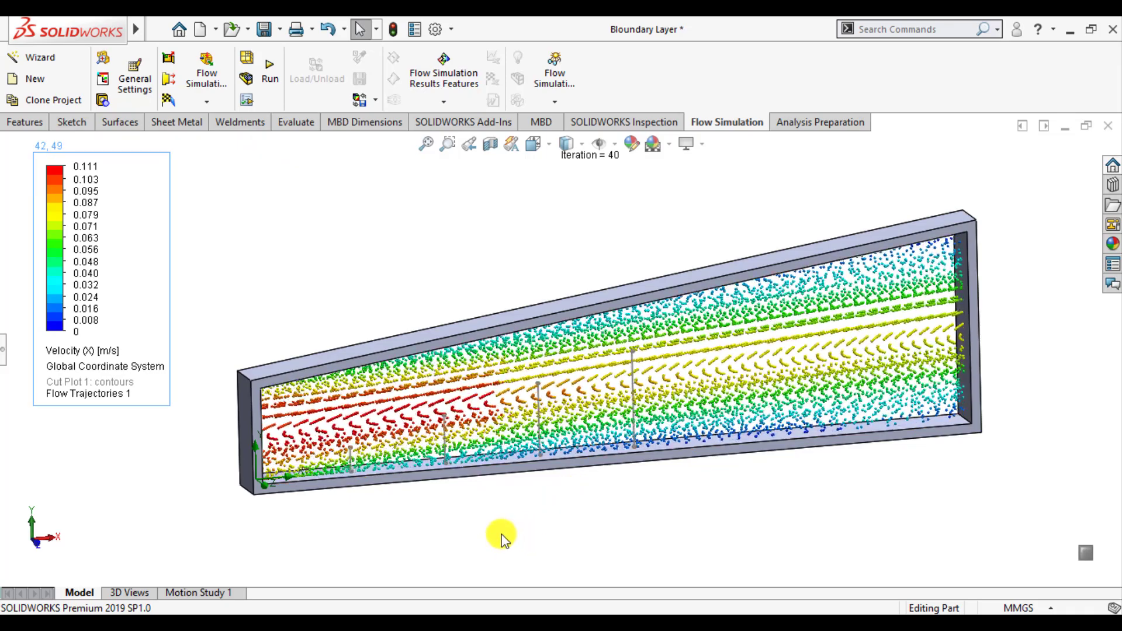
{"action": "middle_click_drag", "start_coordinate": [503, 535], "coordinate": [514, 513]}
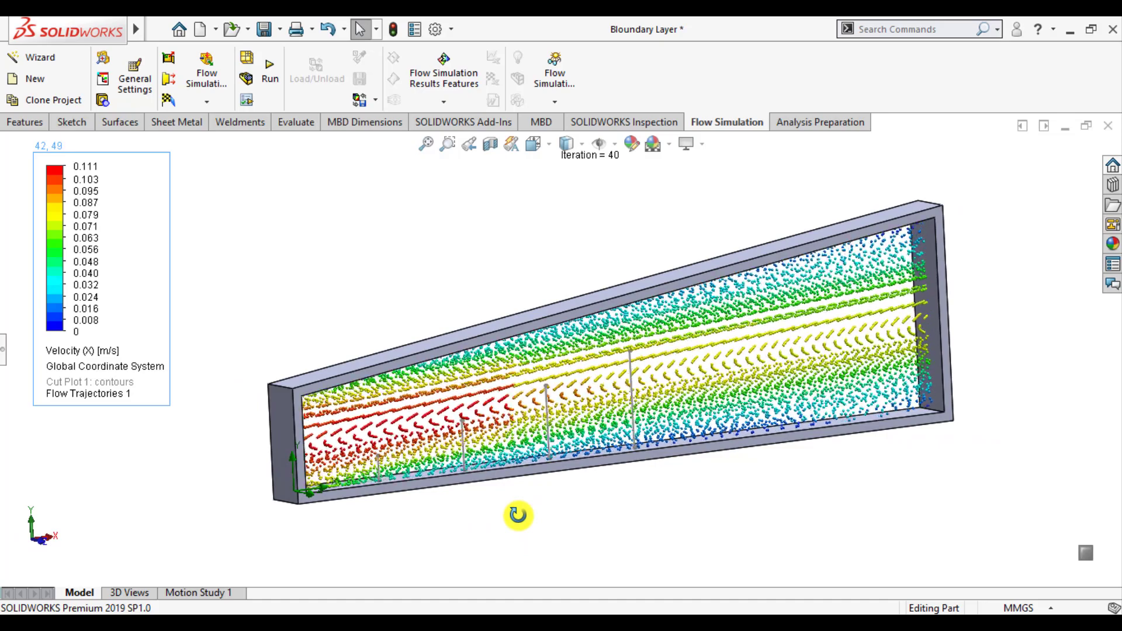
Bring back the project tree pane and stop the flow trajectory animation
{"action": "left_click", "coordinate": [2, 349]}
{"action": "scroll", "coordinate": [767, 458], "scroll_direction": "up", "scroll_amount": 1}
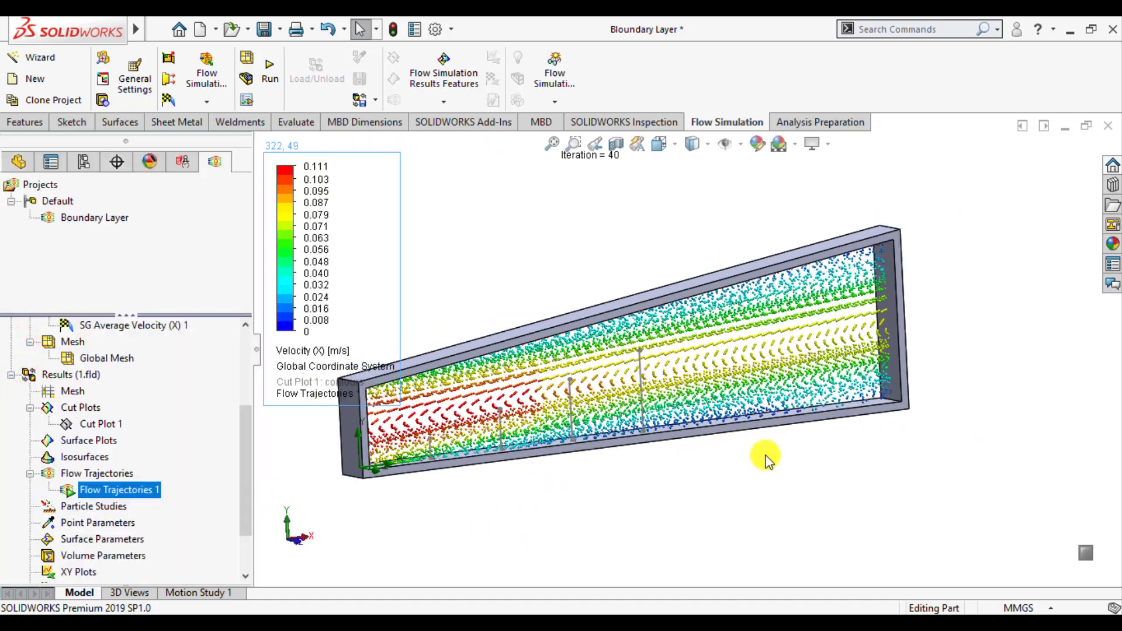
{"action": "scroll", "coordinate": [519, 417], "scroll_direction": "up", "scroll_amount": 1}
{"action": "scroll", "coordinate": [496, 418], "scroll_direction": "down", "scroll_amount": 2}
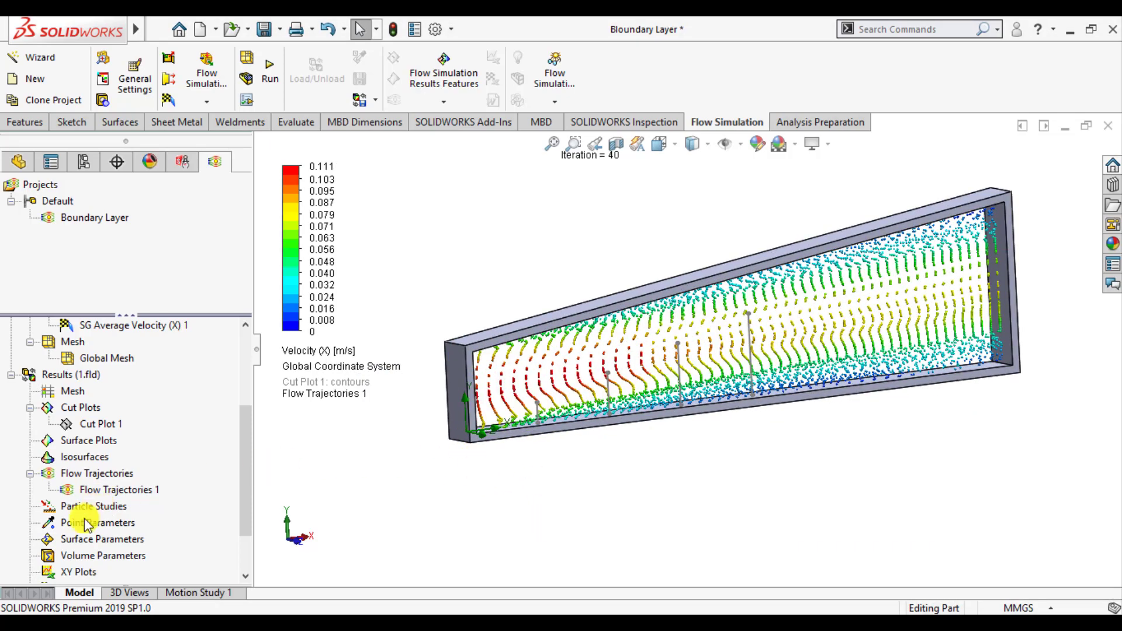
Insert an XY plot of Velocity (X) against Length along the Sketch2 lines, with all other parameters left out
{"action": "right_click", "coordinate": [70, 574]}
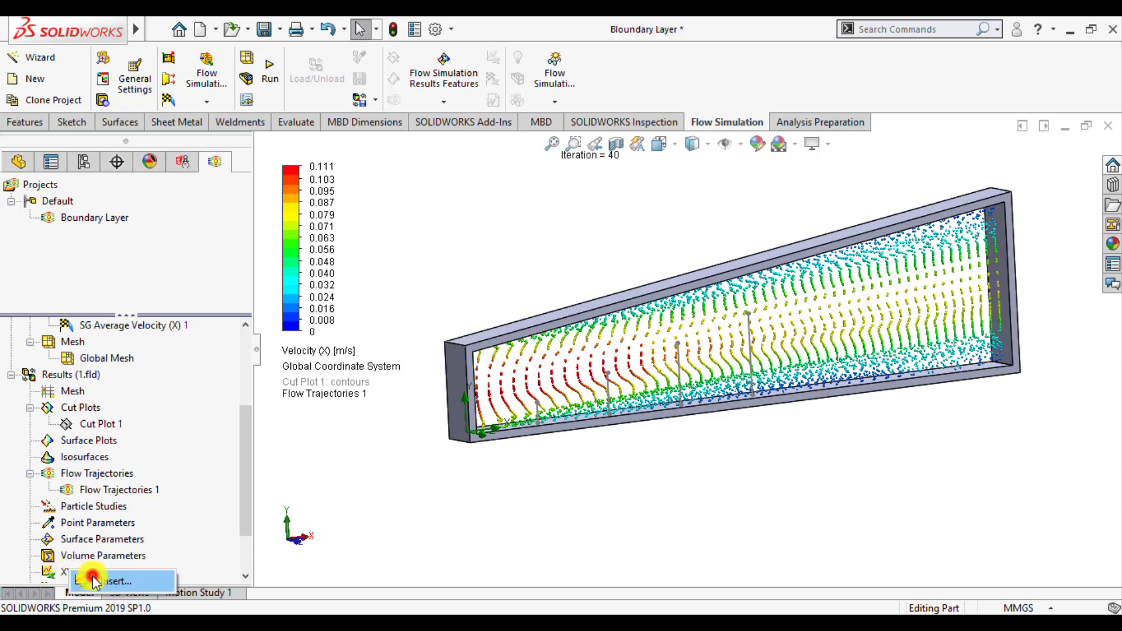
{"action": "left_click", "coordinate": [93, 578]}
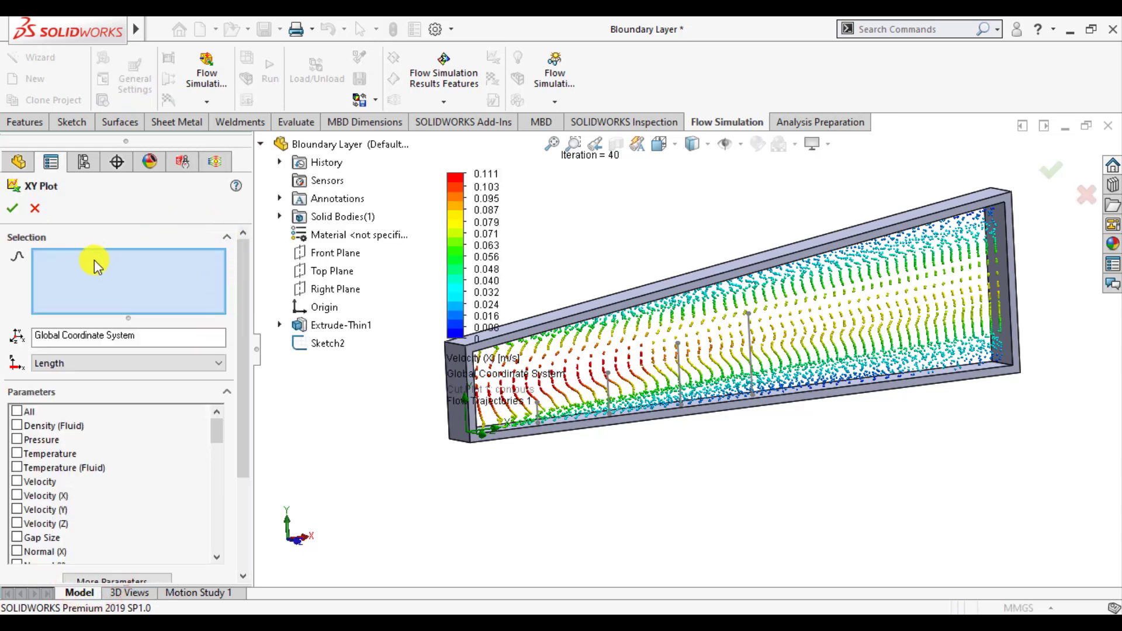
{"action": "left_click", "coordinate": [538, 416]}
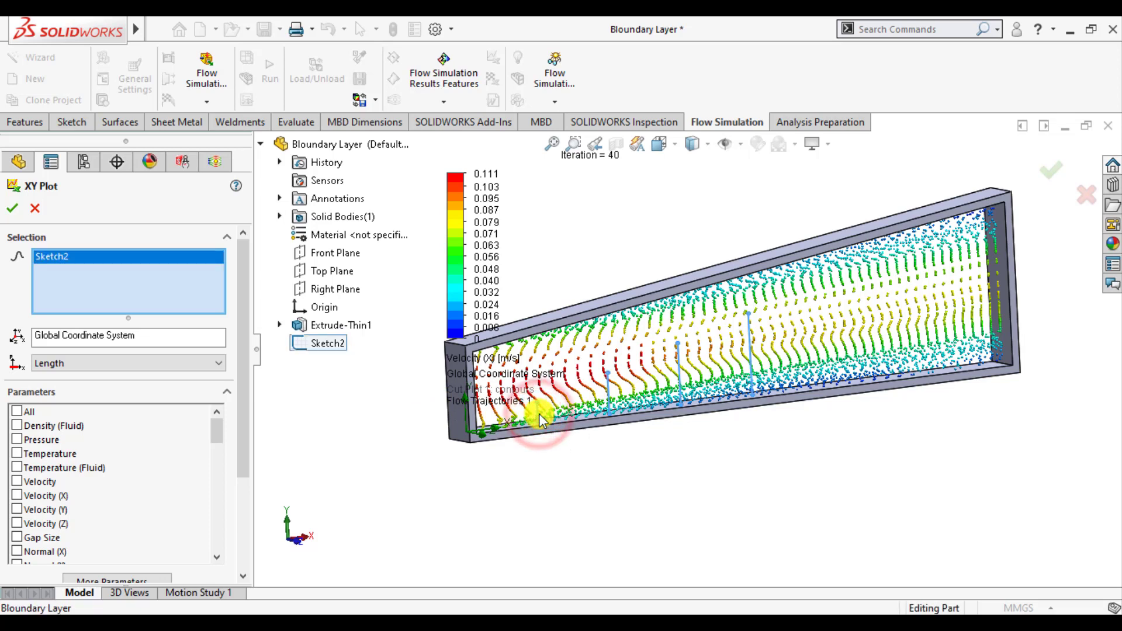
{"action": "left_click", "coordinate": [24, 495]}
{"action": "left_click_drag", "start_coordinate": [244, 441], "coordinate": [253, 544]}
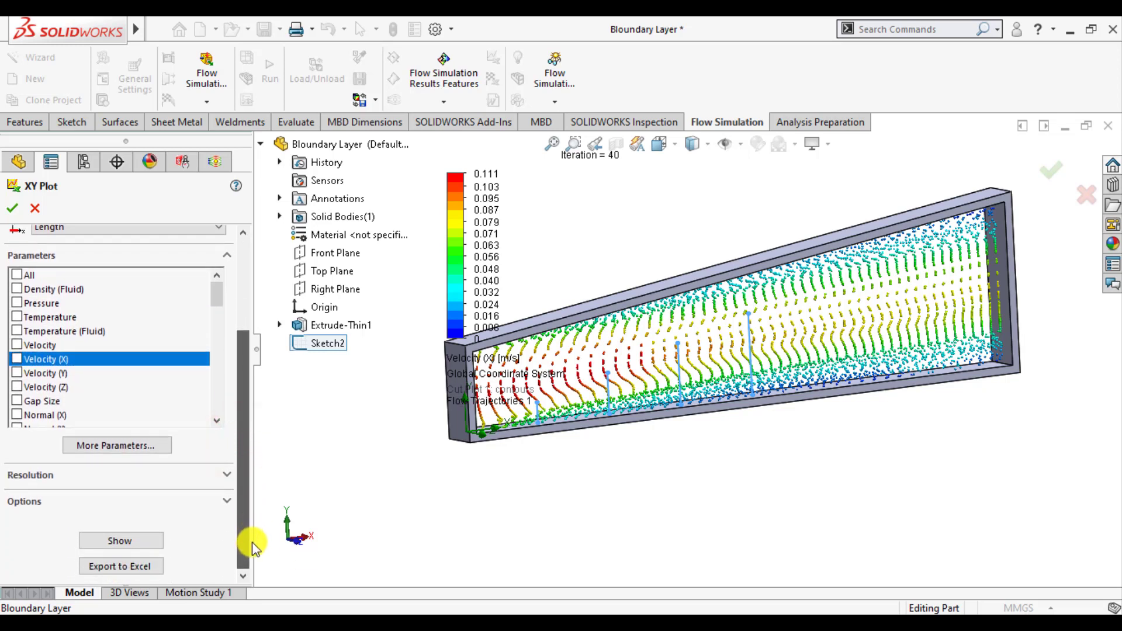
{"action": "left_click", "coordinate": [17, 359]}
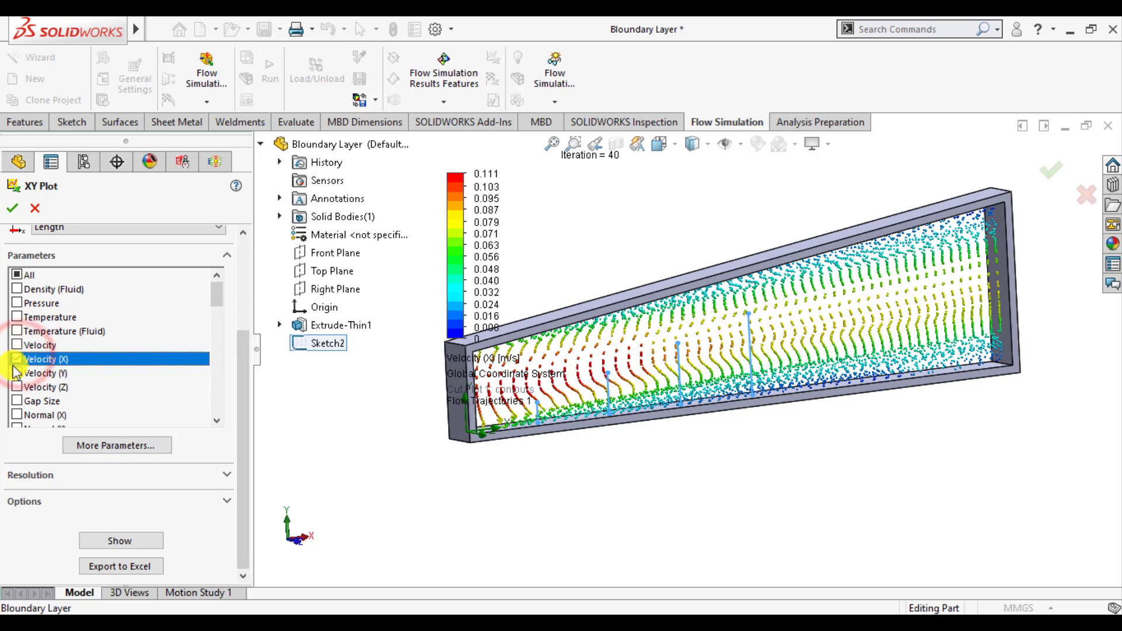
{"action": "left_click", "coordinate": [17, 275]}
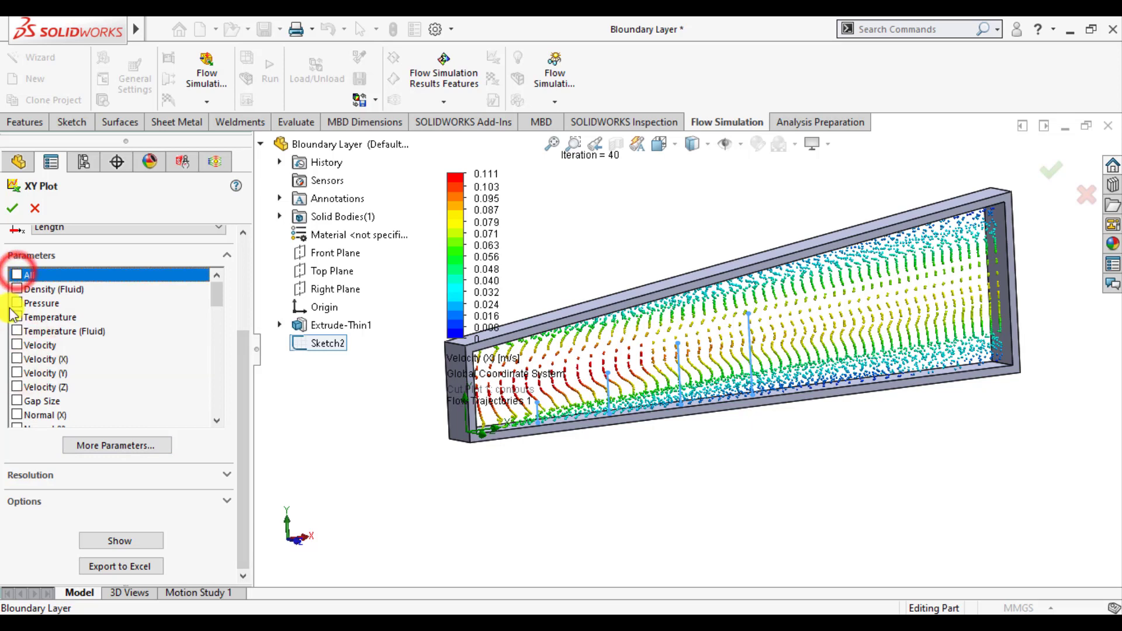
{"action": "left_click", "coordinate": [17, 360]}
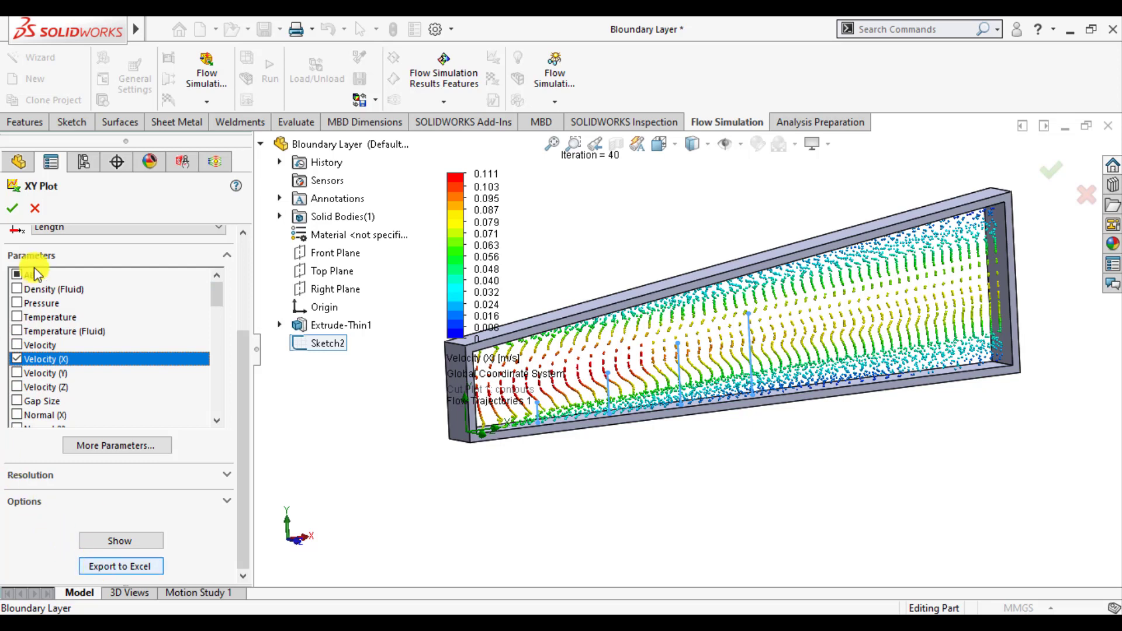
{"action": "left_click", "coordinate": [10, 209]}
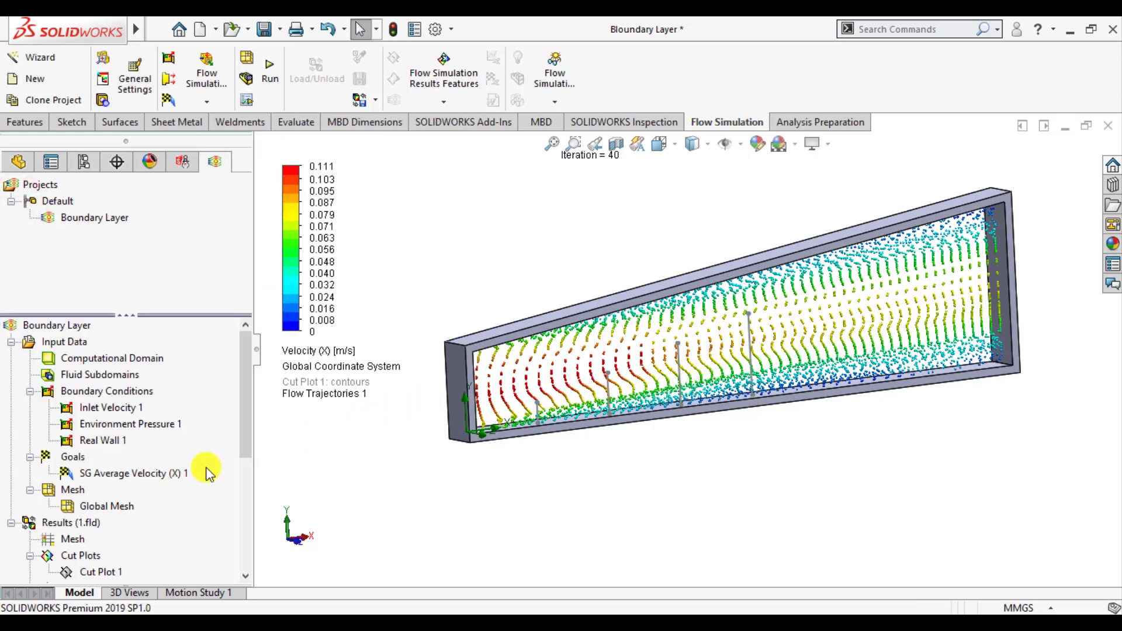
Reopen the definition of XY Plot 1 and export the plot to Excel
{"action": "left_click_drag", "start_coordinate": [245, 450], "coordinate": [246, 550]}
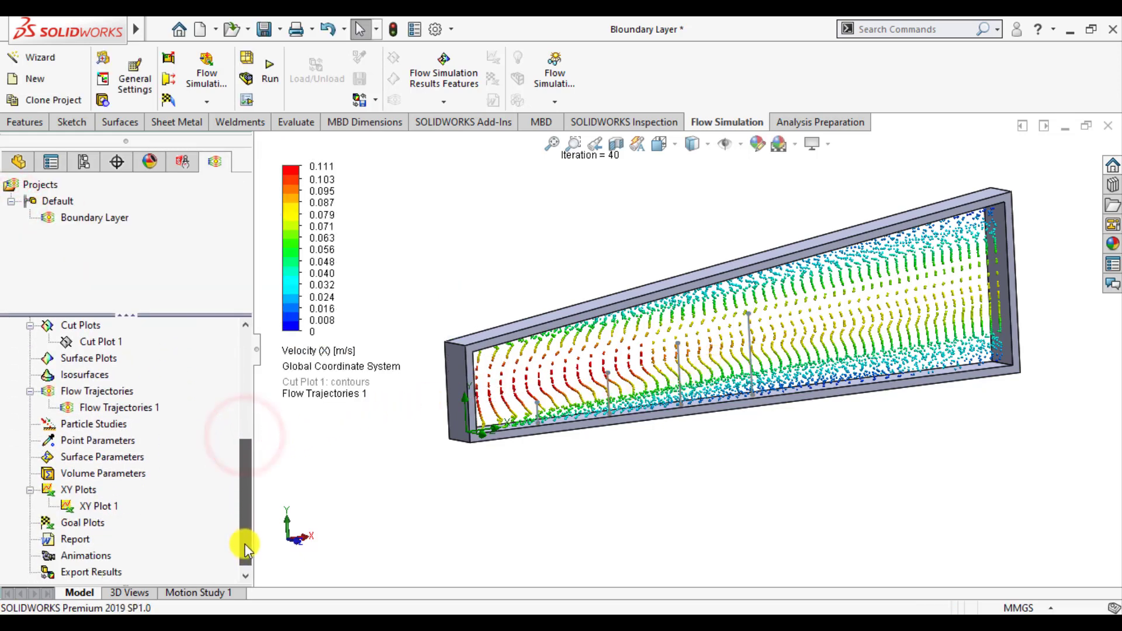
{"action": "right_click", "coordinate": [100, 506]}
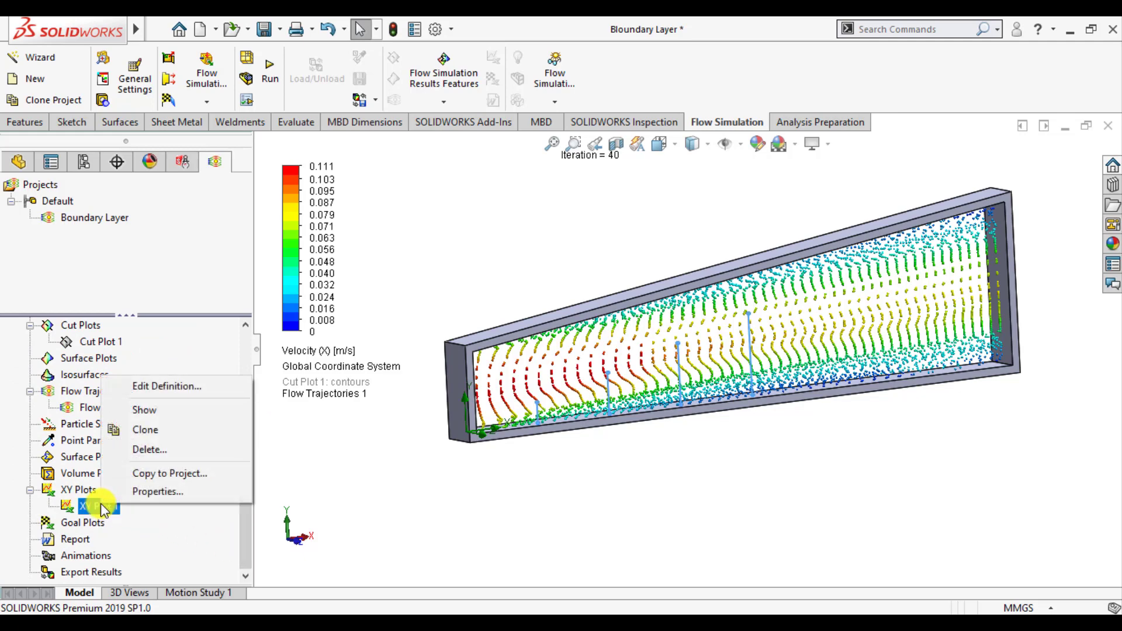
{"action": "left_click", "coordinate": [159, 388]}
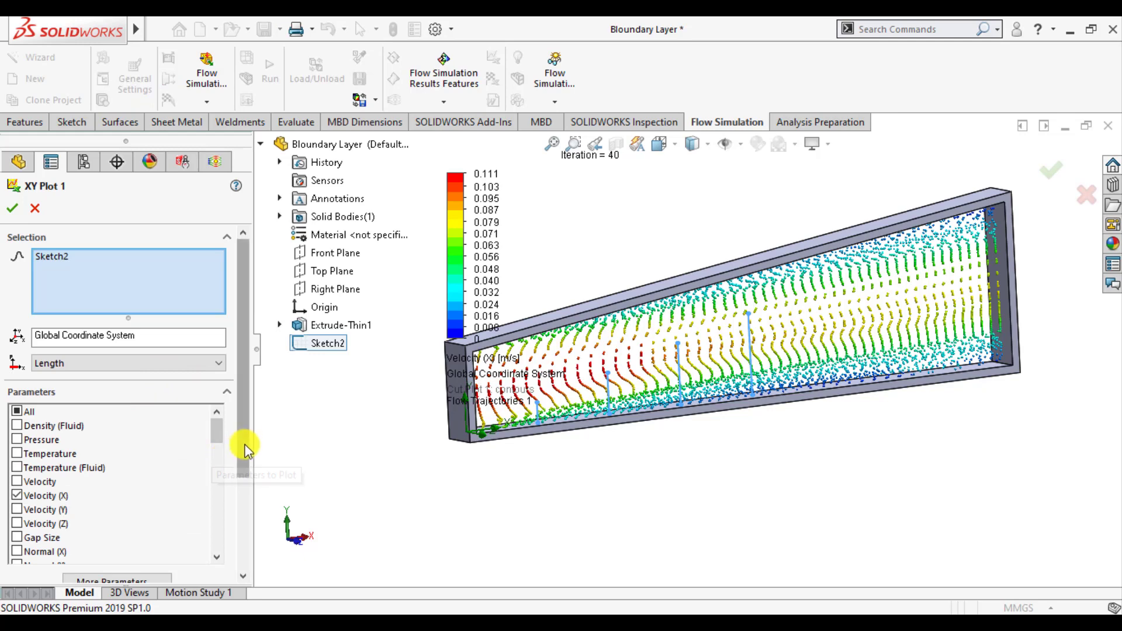
{"action": "left_click_drag", "start_coordinate": [246, 453], "coordinate": [245, 546]}
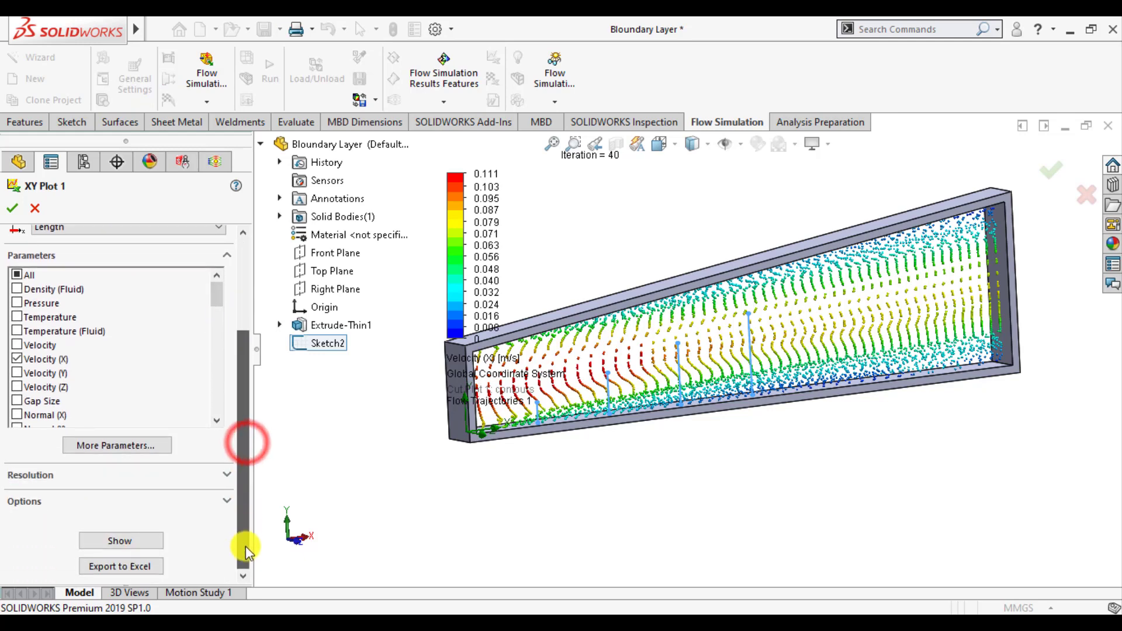
{"action": "left_click", "coordinate": [126, 566]}
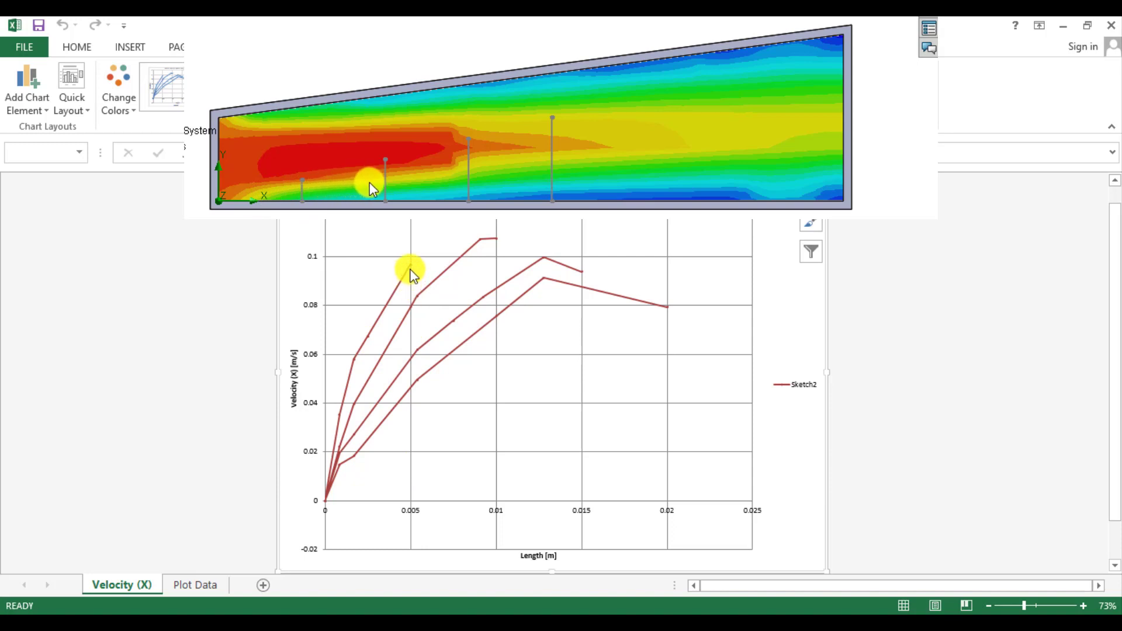
Examine the Velocity (X) curves in the exported Excel chart, checking their end and peak points against the length axis
{"action": "left_click", "coordinate": [410, 266]}
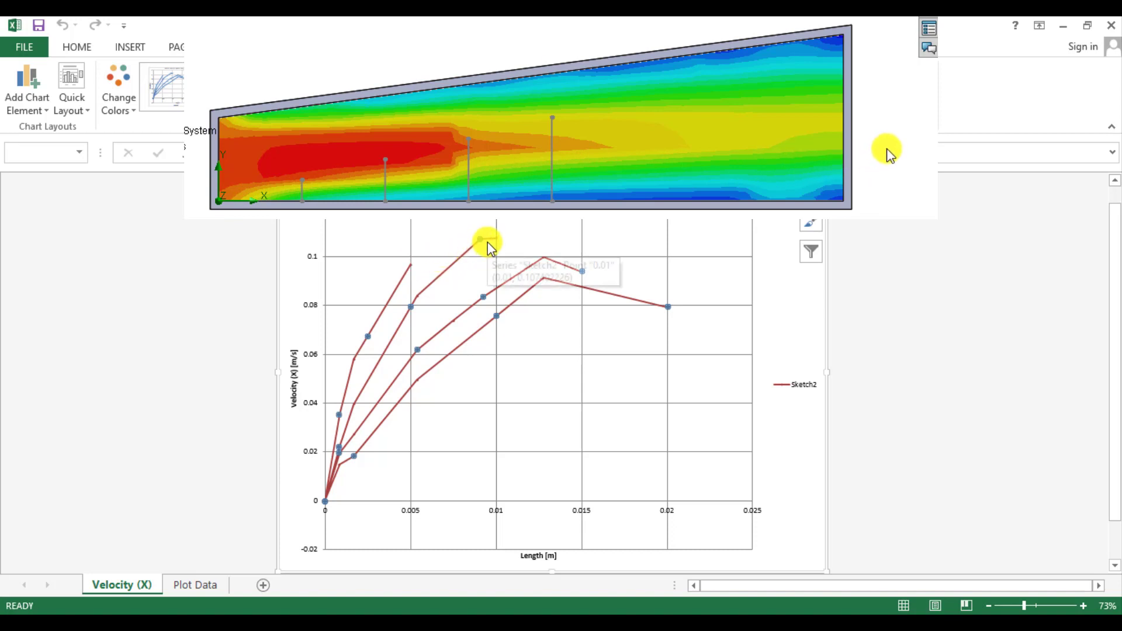
{"action": "mouse_move", "coordinate": [480, 242]}
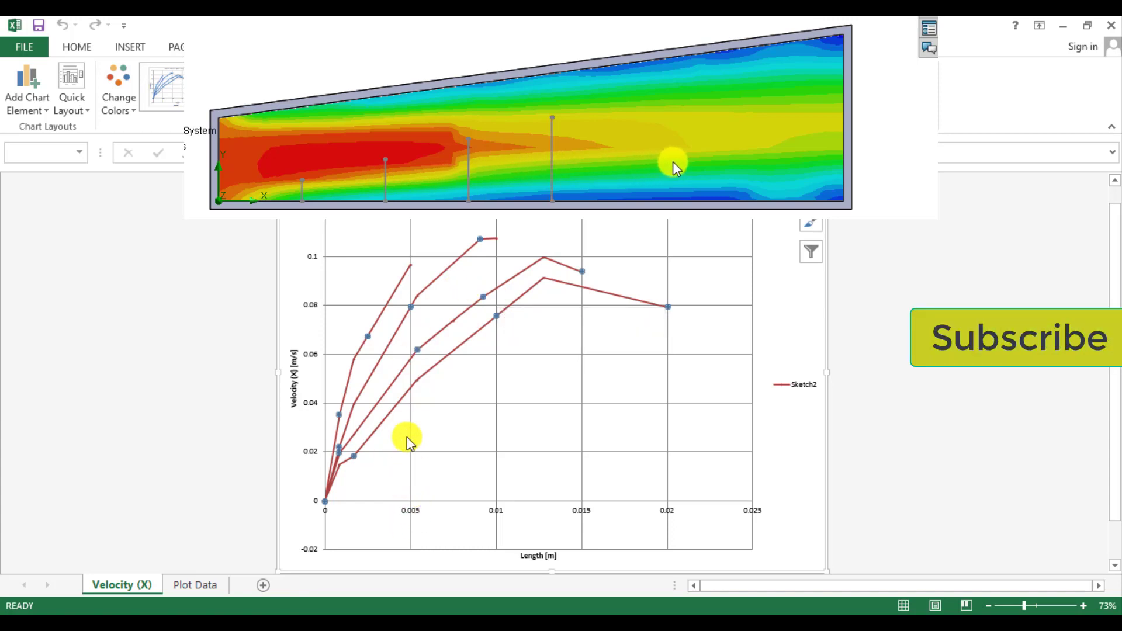
{"action": "left_click", "coordinate": [410, 269]}
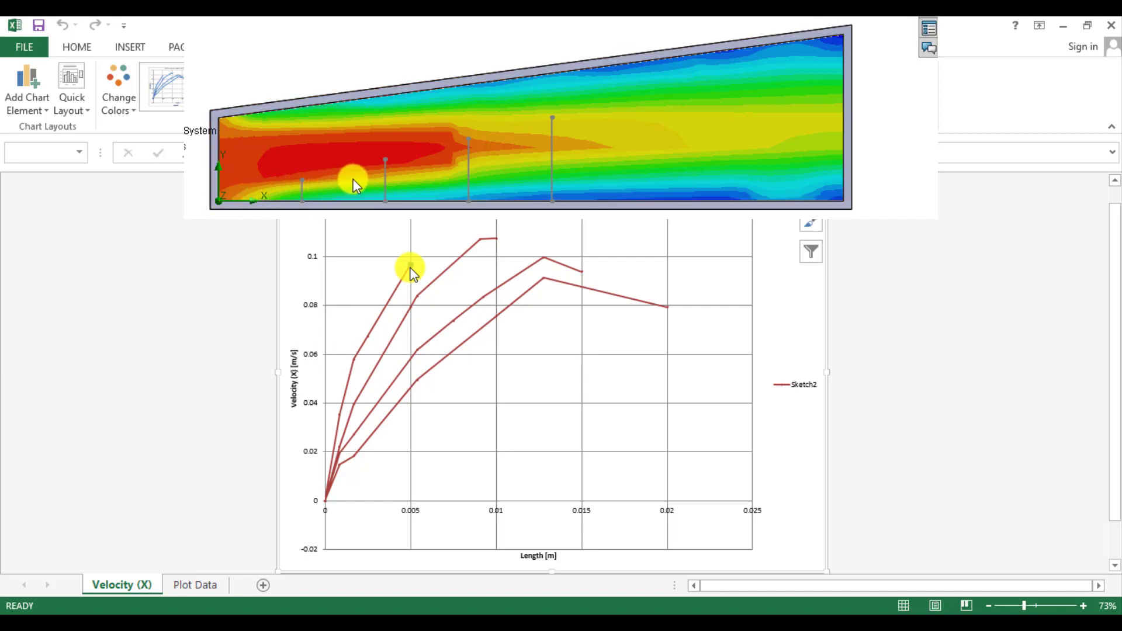
{"action": "left_click", "coordinate": [497, 508]}
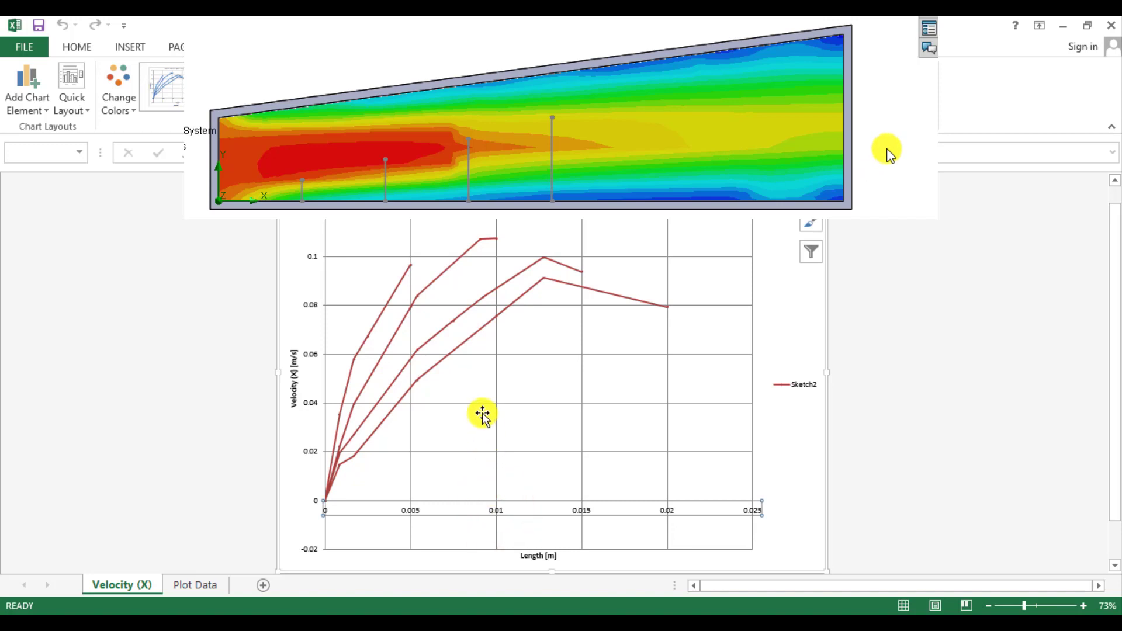
{"action": "left_click", "coordinate": [483, 241]}
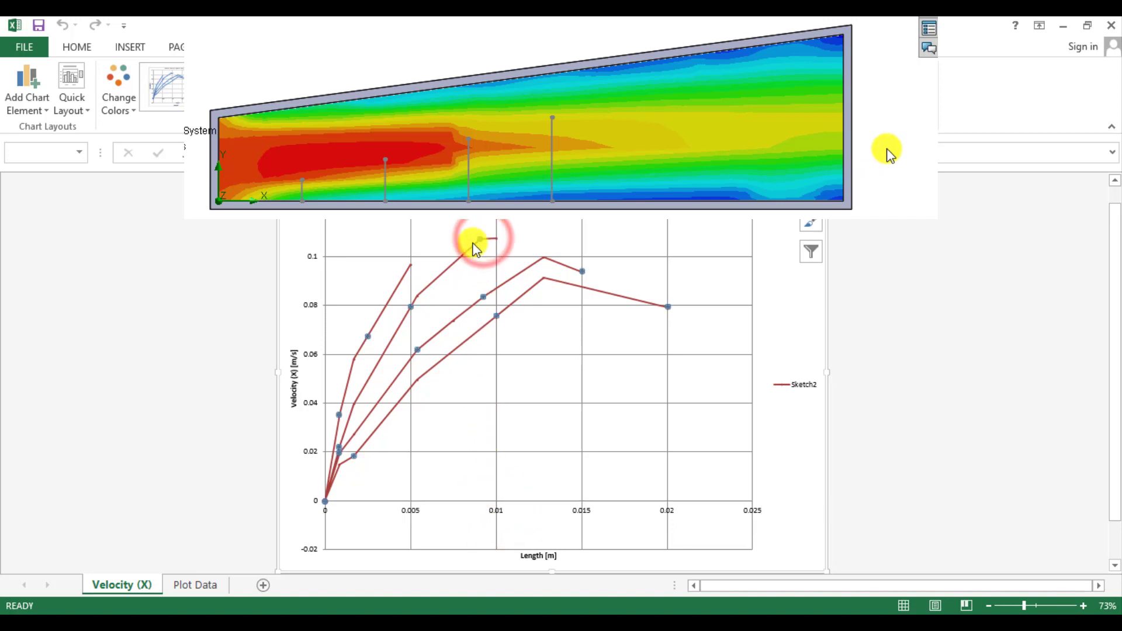
{"action": "left_click", "coordinate": [449, 268]}
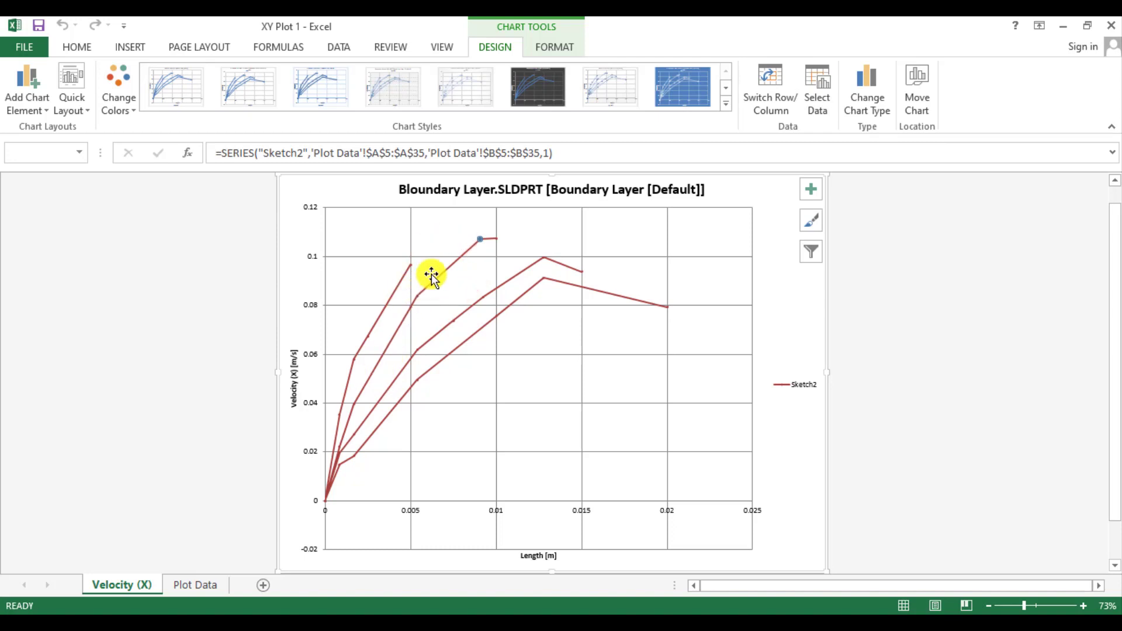
{"action": "mouse_move", "coordinate": [500, 239]}
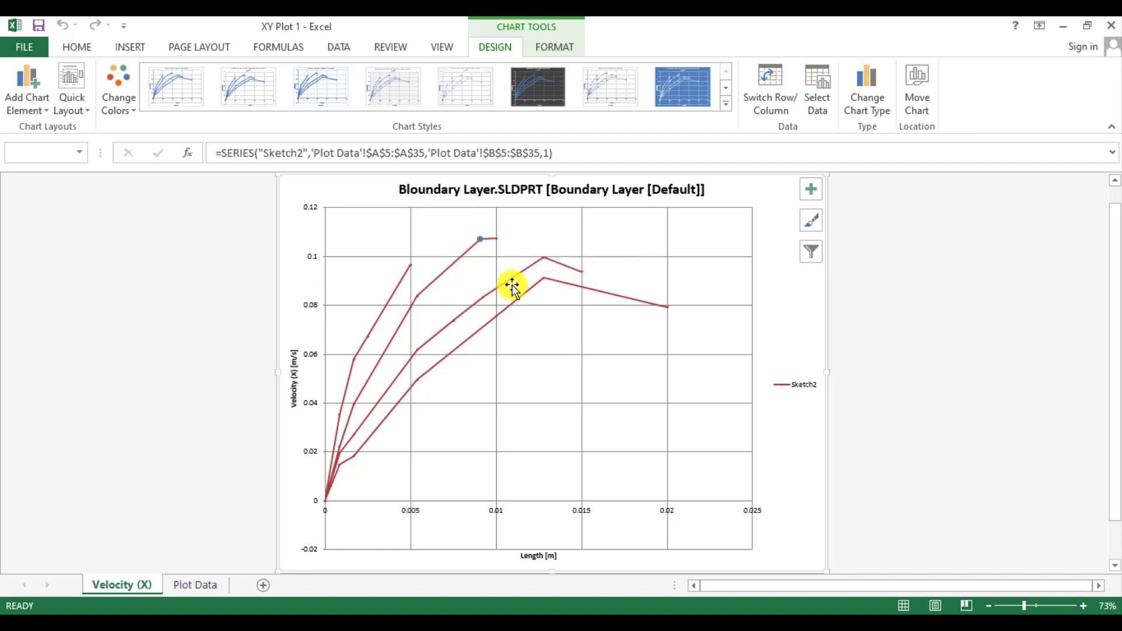
{"action": "mouse_move", "coordinate": [512, 284]}
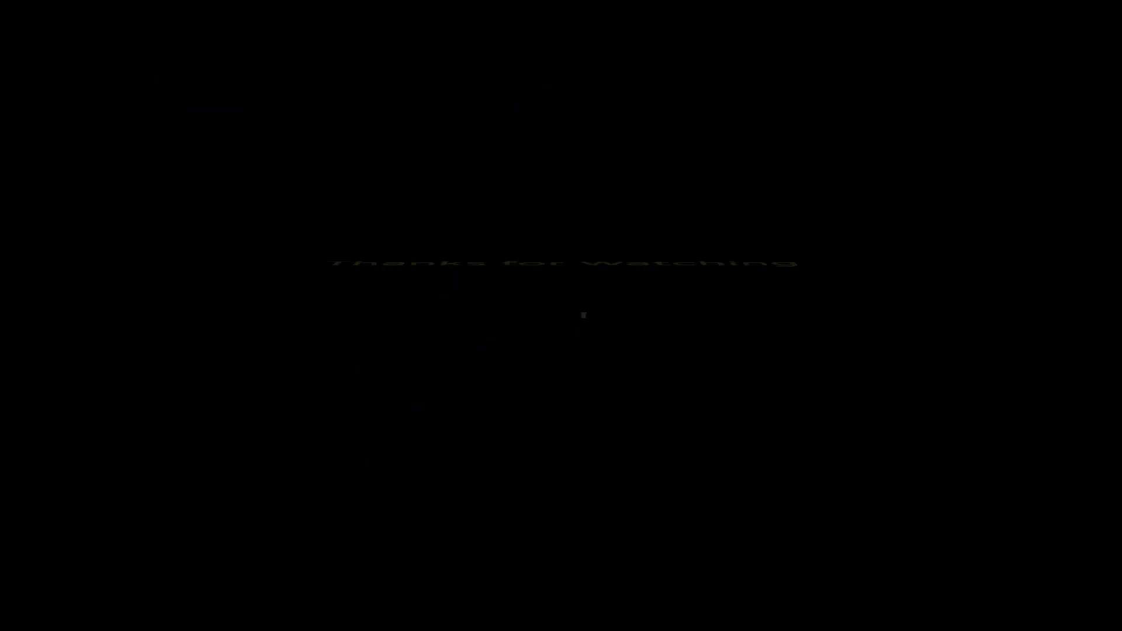